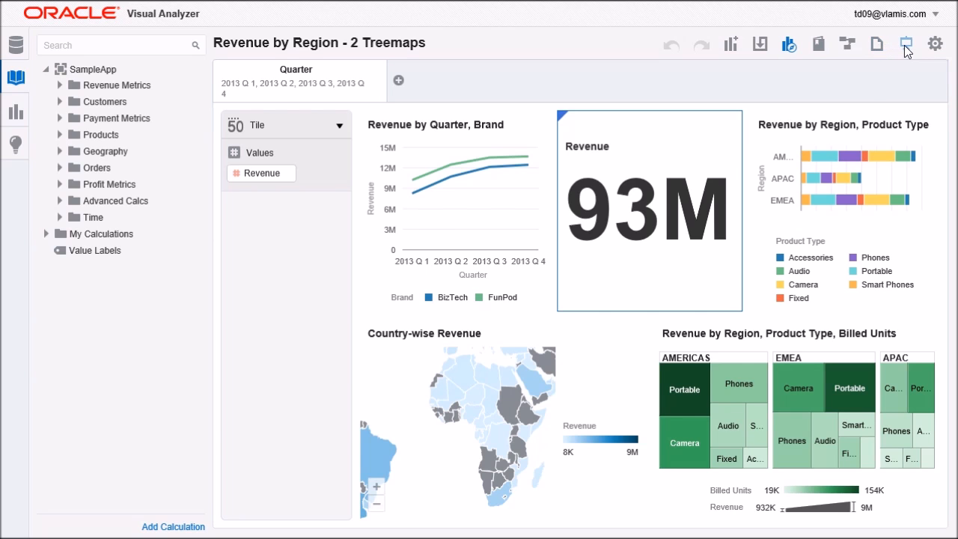
# Present the project in presentation mode and inspect BizTech revenue by quarter and Portable revenue for APAC and EMEA
pyautogui.click(905, 45)
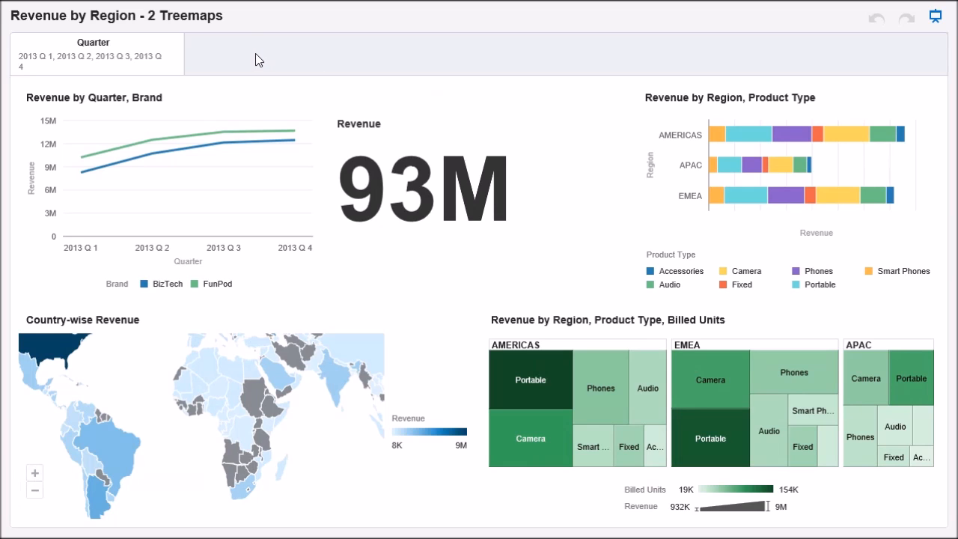
pyautogui.moveTo(86, 174)
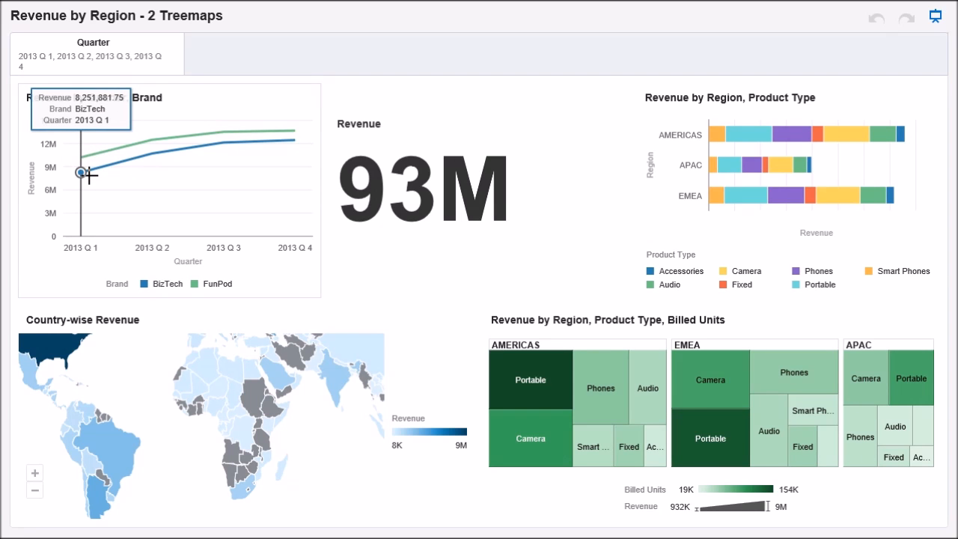
pyautogui.moveTo(152, 168)
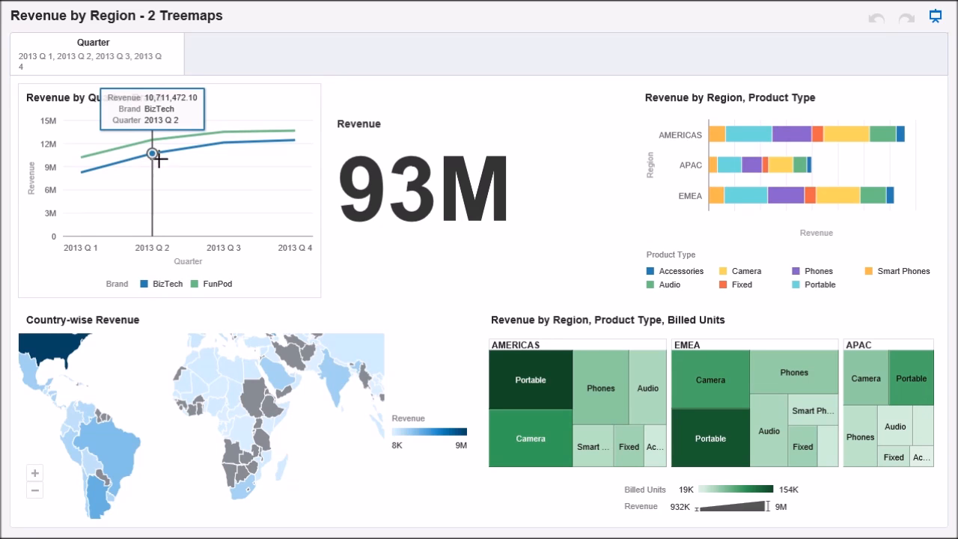
pyautogui.moveTo(273, 152)
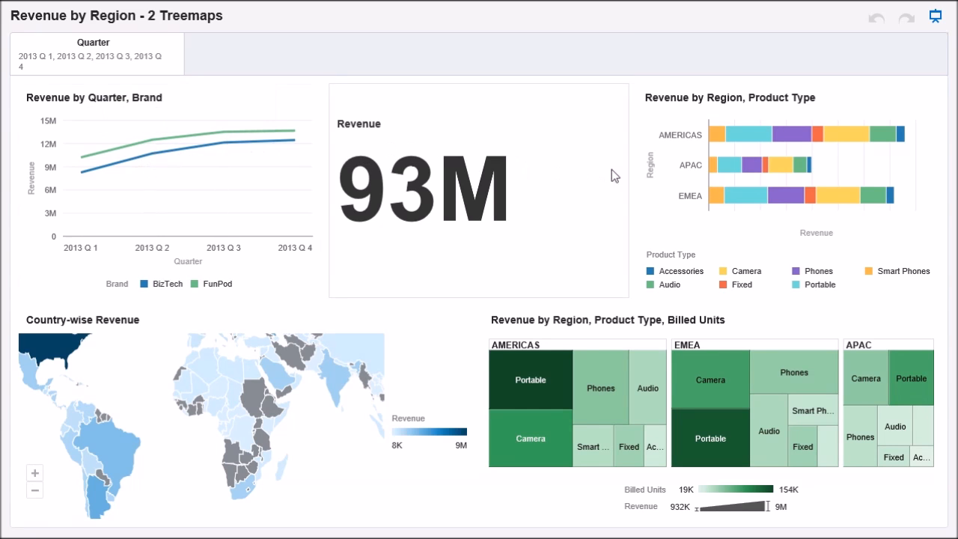
pyautogui.moveTo(739, 169)
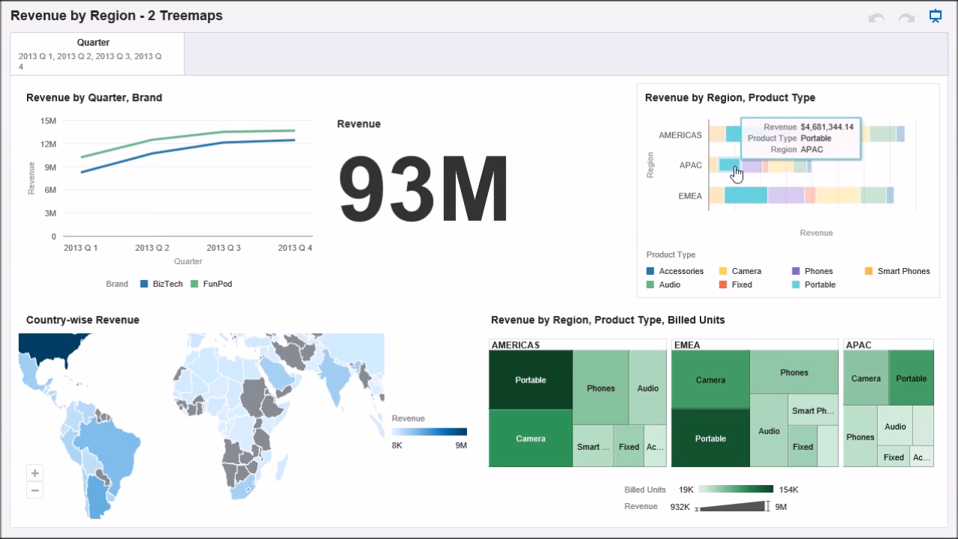
pyautogui.moveTo(749, 198)
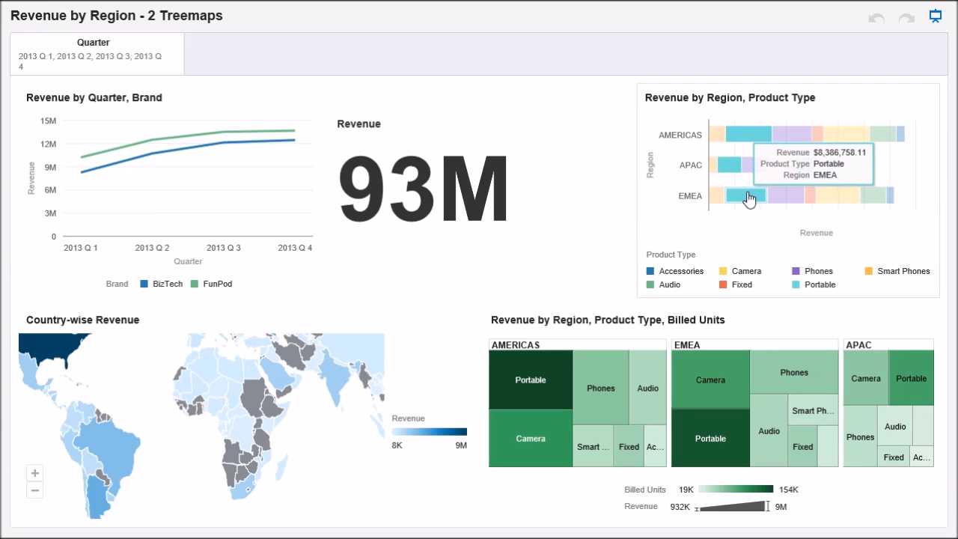
# Highlight the Portable and Camera product types across all visualizations from the Revenue by Region, Product Type legend
pyautogui.click(813, 286)
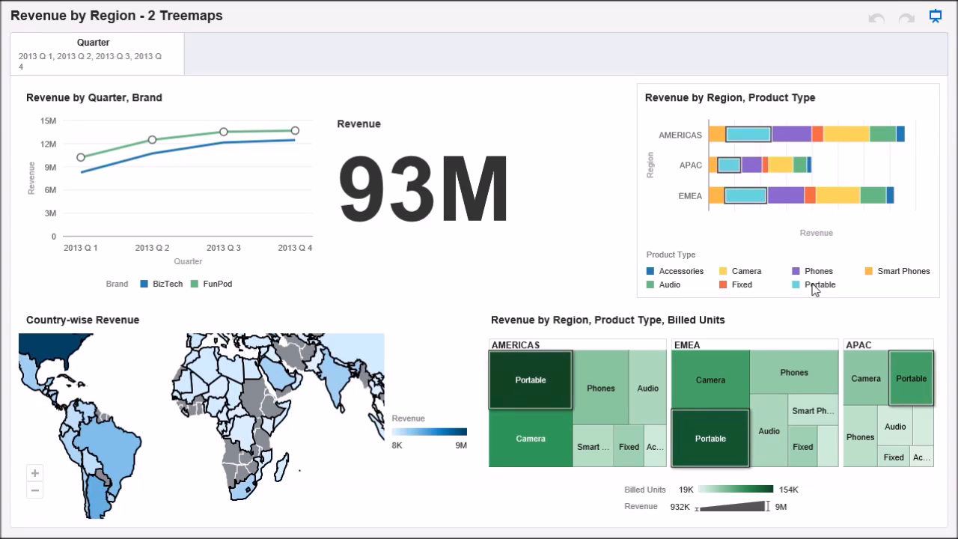
pyautogui.click(745, 272)
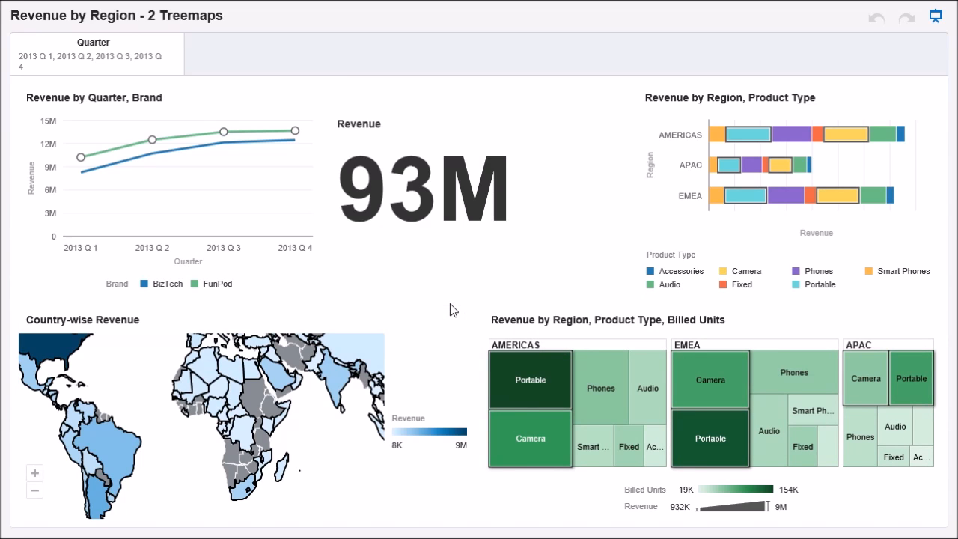
# Drill the selected Portable and Camera data to Area, Product, and undo the drill
pyautogui.moveTo(754, 141)
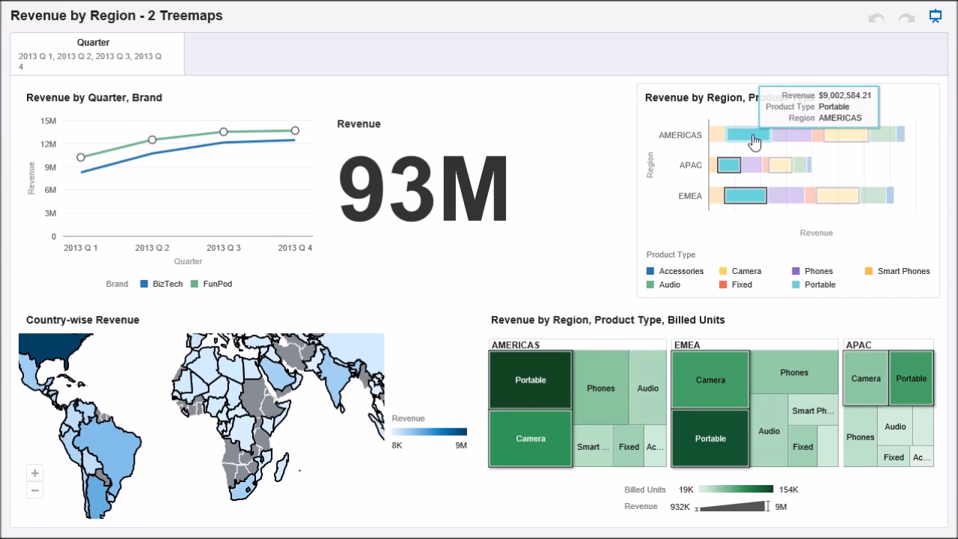
pyautogui.rightClick(754, 141)
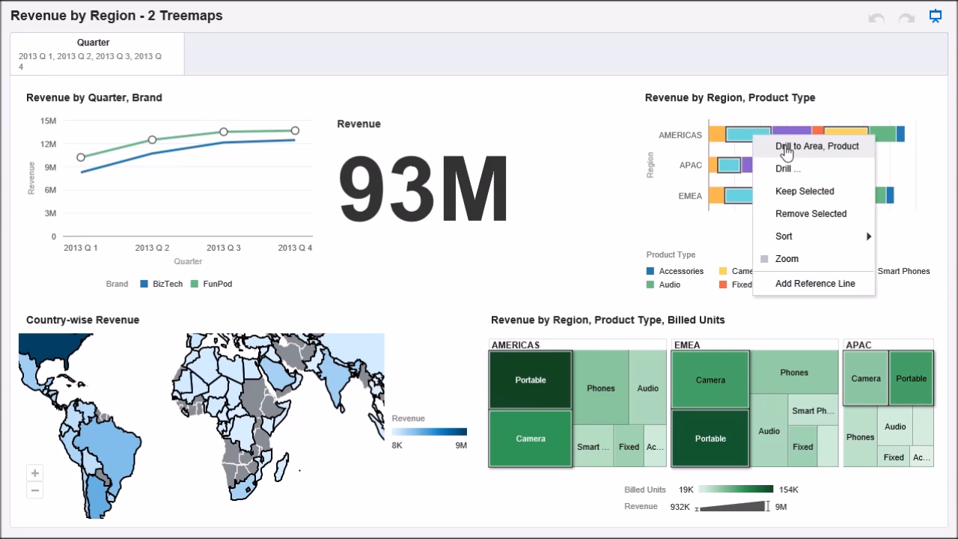
pyautogui.click(784, 146)
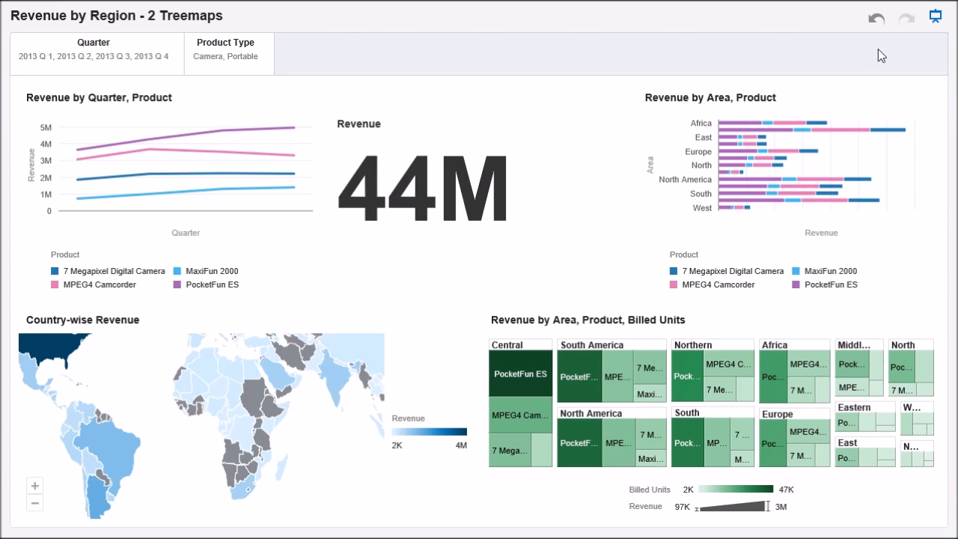
pyautogui.click(874, 21)
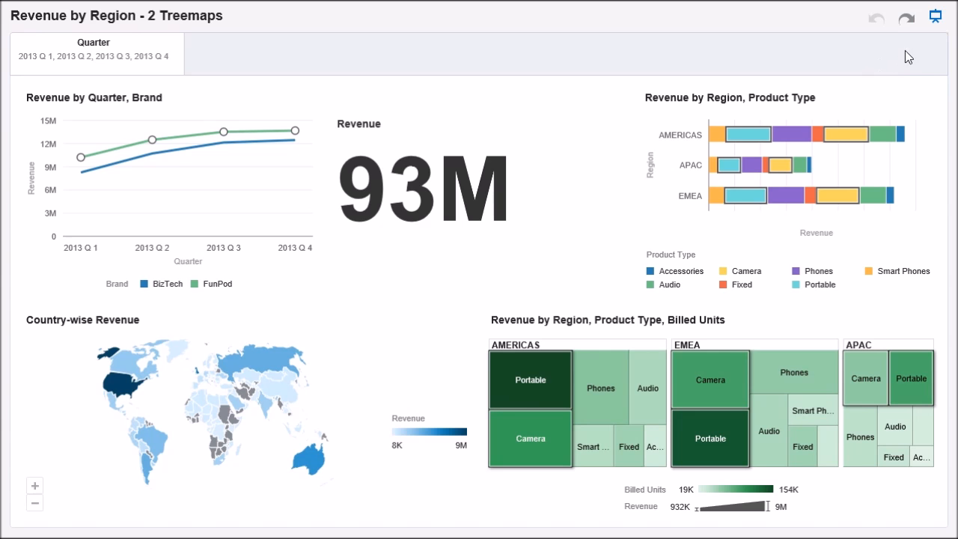
# Leave presentation mode and add a new insight to the project's story
pyautogui.click(935, 18)
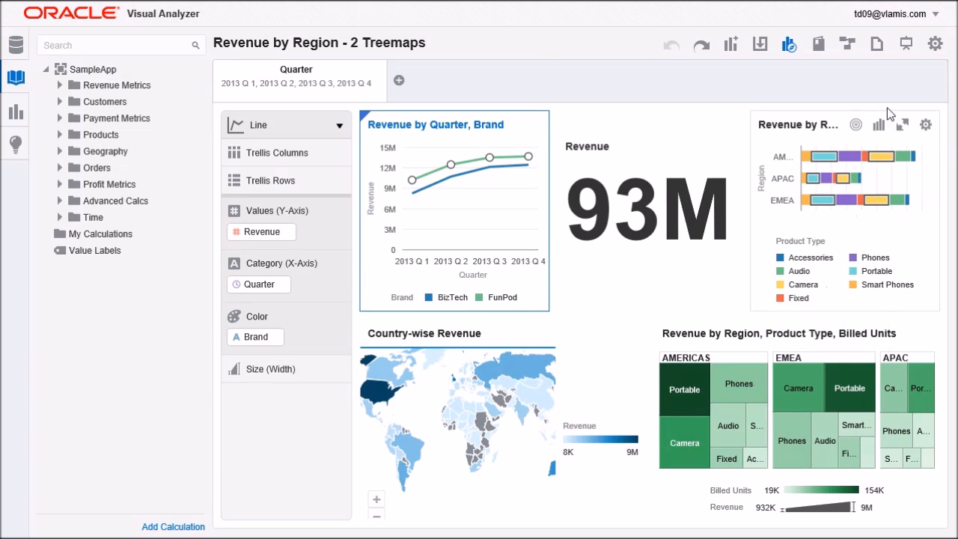
pyautogui.click(820, 46)
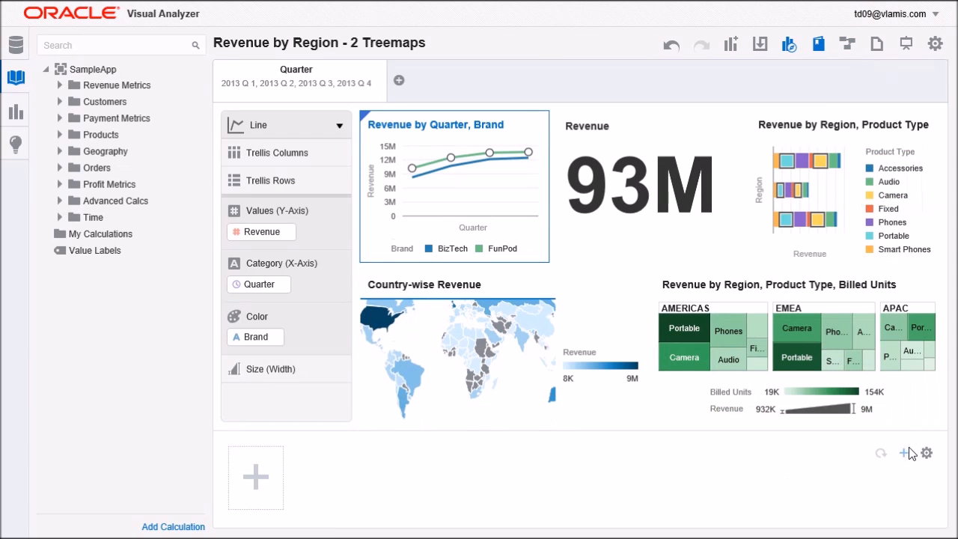
pyautogui.click(903, 454)
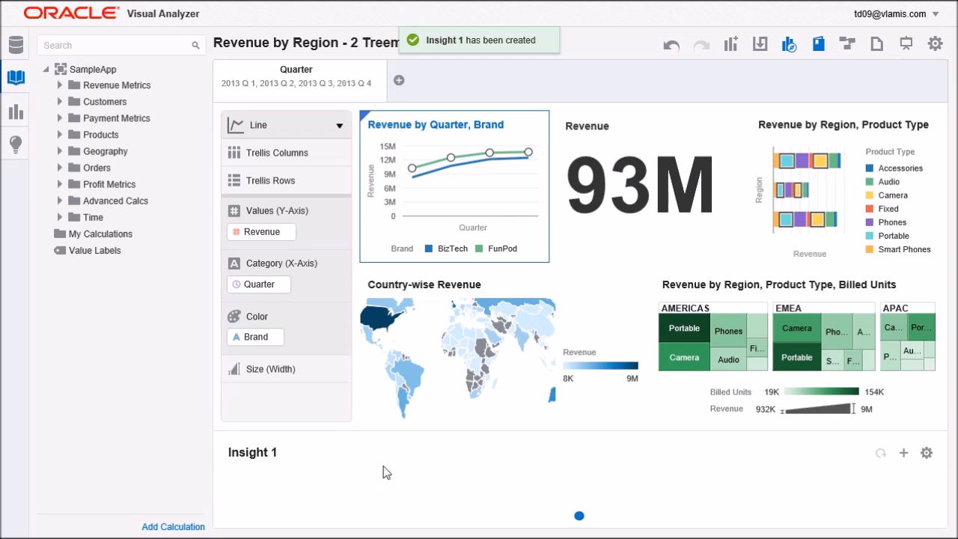
# Title the new insight "Consistent sales" and describe it as "Camera and Portable are highest worldwide"
pyautogui.click(926, 452)
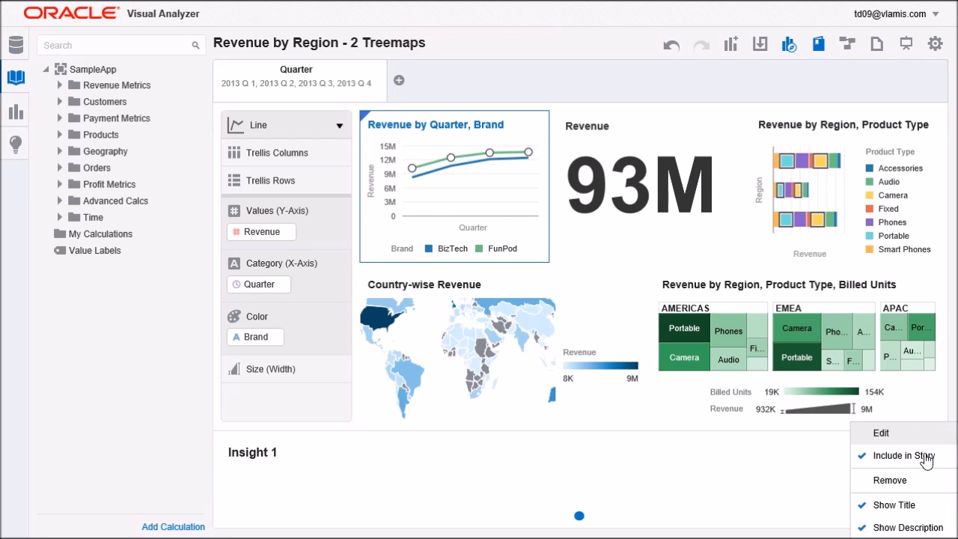
pyautogui.click(898, 434)
pyautogui.write('Consid')
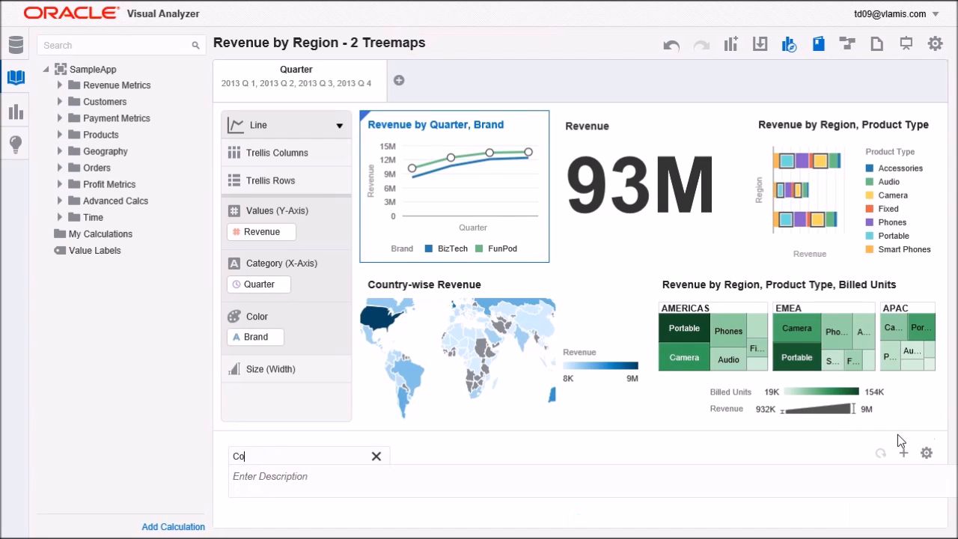
pyautogui.press('BackSpace')
pyautogui.write('tent sales')
pyautogui.press('Tab')
pyautogui.write('Camera and Portable are highest worldwide')
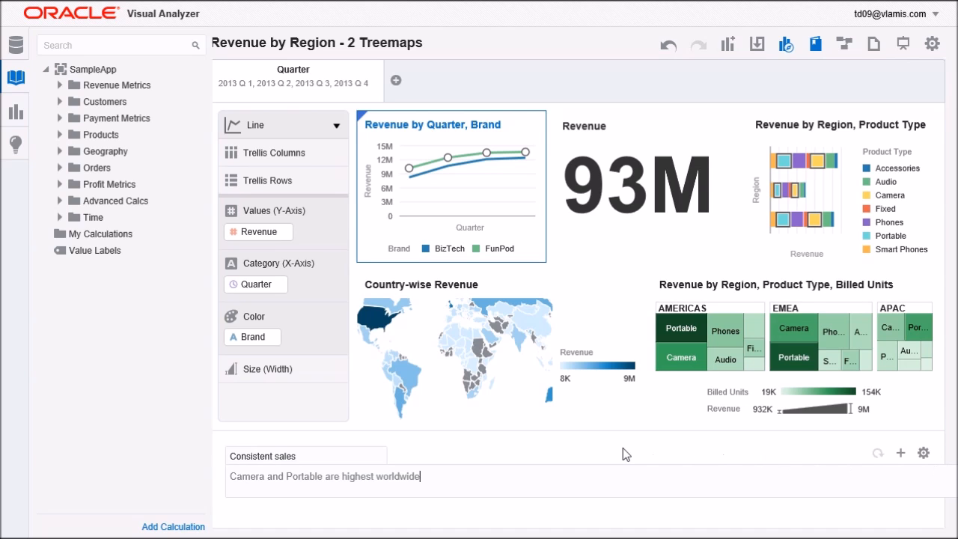
pyautogui.click(491, 434)
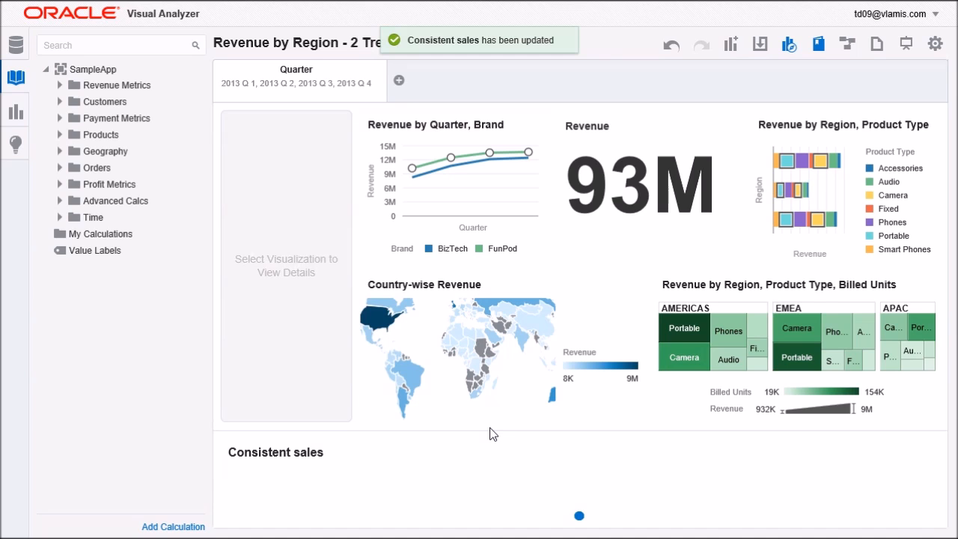
# Delete the Revenue tile and move the Revenue by Region, Product Type chart ahead of the Revenue by Quarter, Brand chart
pyautogui.moveTo(661, 122)
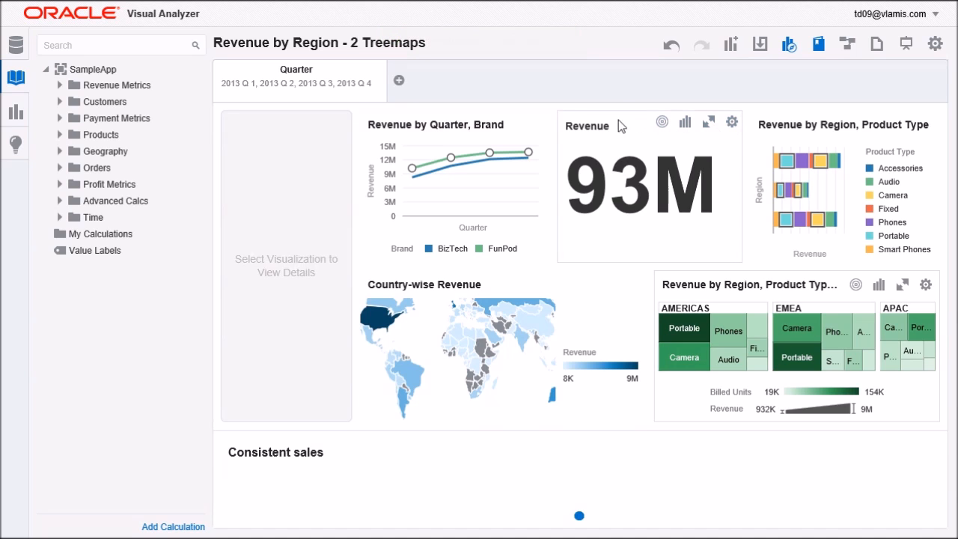
pyautogui.click(731, 122)
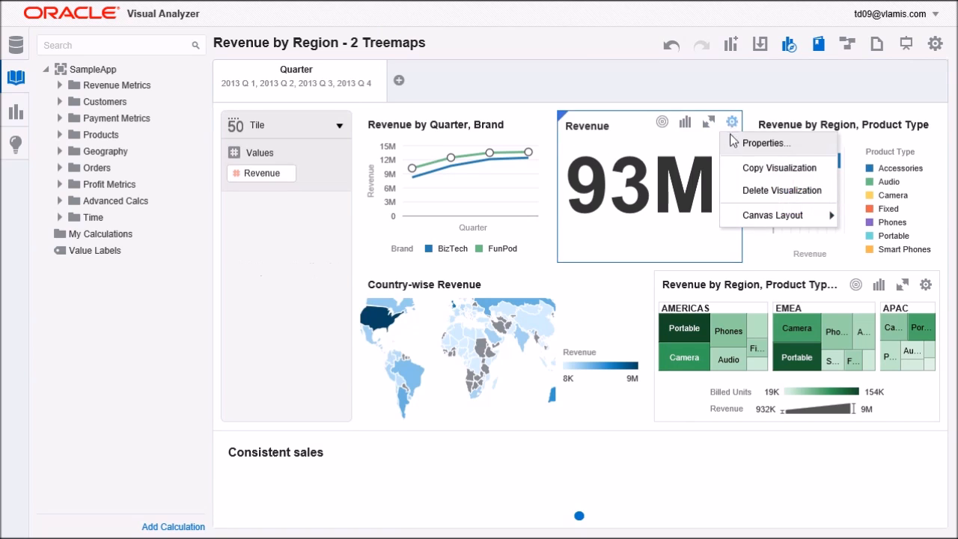
pyautogui.click(755, 192)
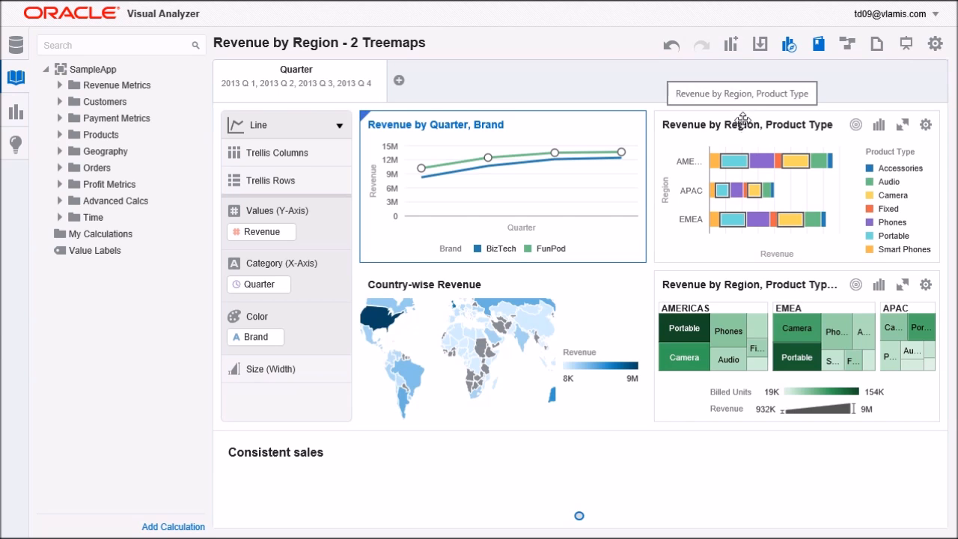
pyautogui.moveTo(743, 120); pyautogui.dragTo(365, 139)
pyautogui.moveTo(483, 173)
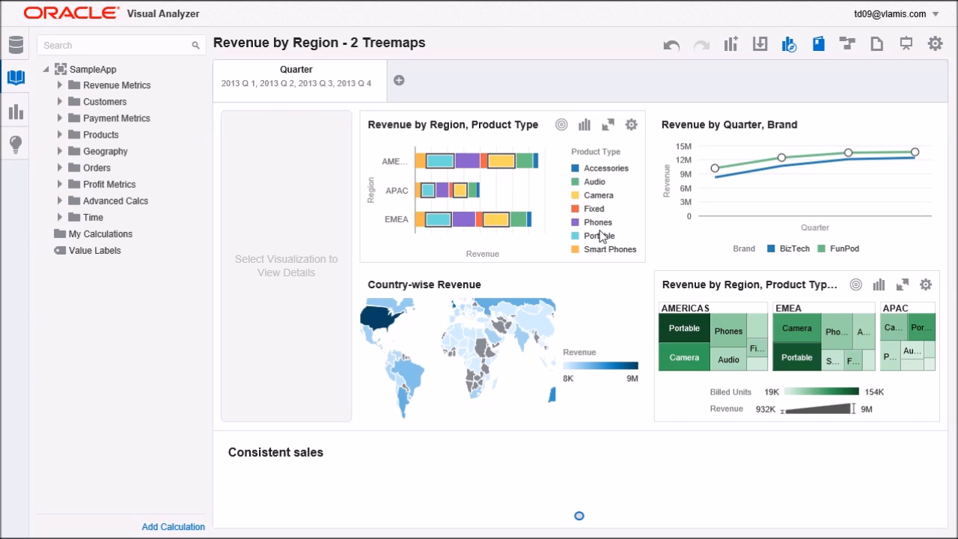
# Replace Product Type with Cust Segment from Customers as the color of the horizontal stacked revenue chart
pyautogui.click(60, 102)
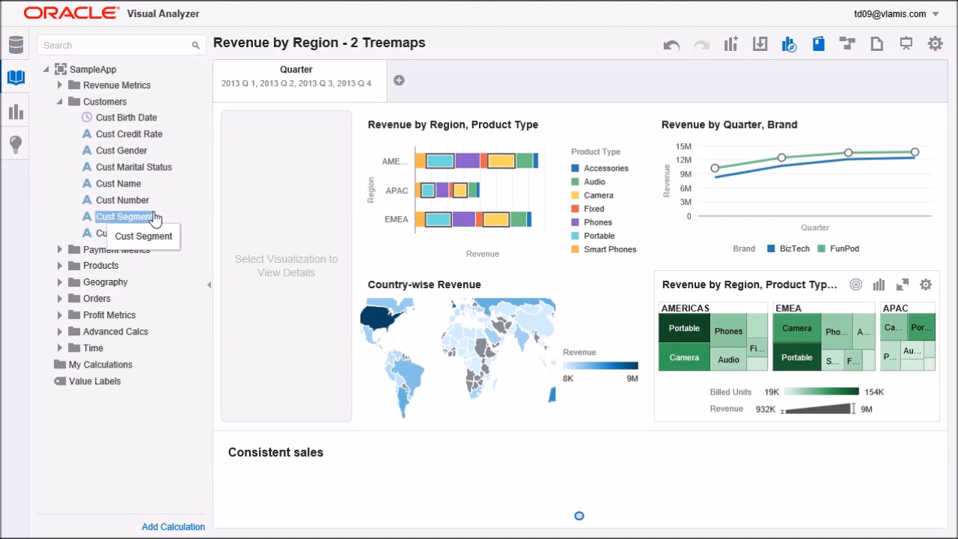
pyautogui.click(450, 120)
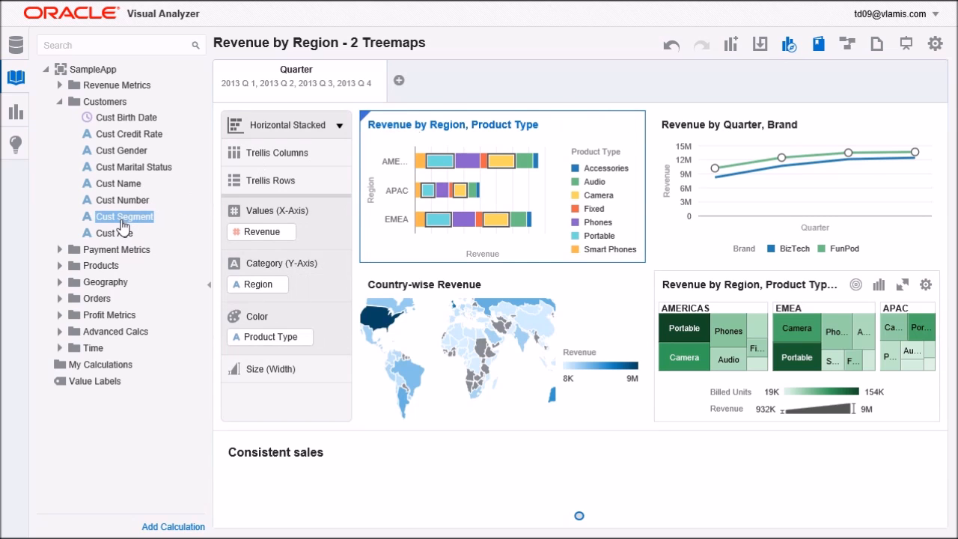
pyautogui.moveTo(122, 223); pyautogui.dragTo(260, 336)
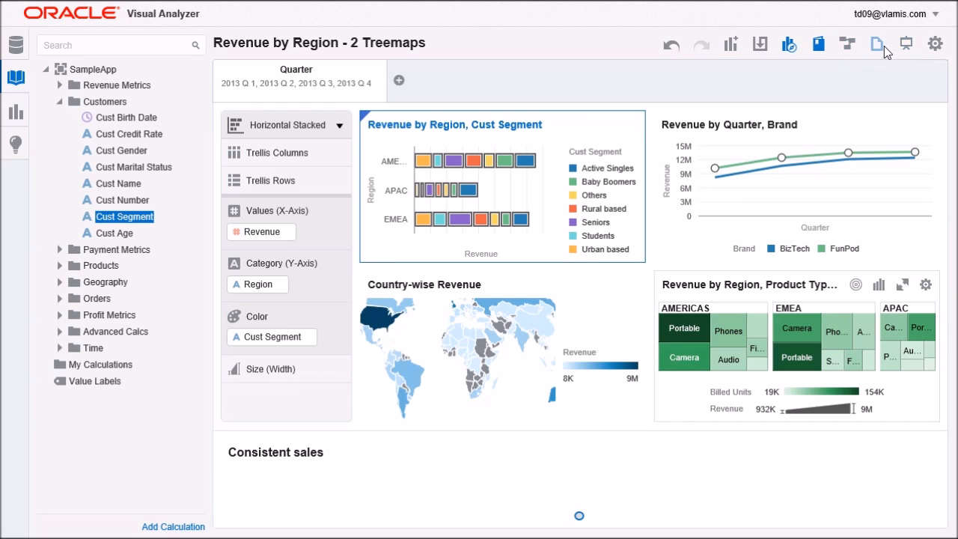
# Save the project as a new copy named "Revenue by Cust Segment" in My Folders
pyautogui.click(760, 47)
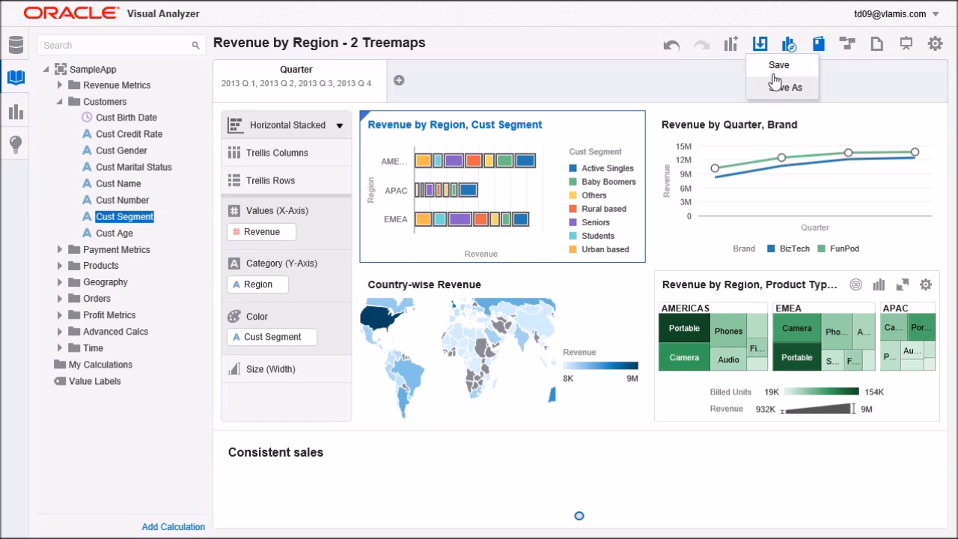
pyautogui.click(777, 87)
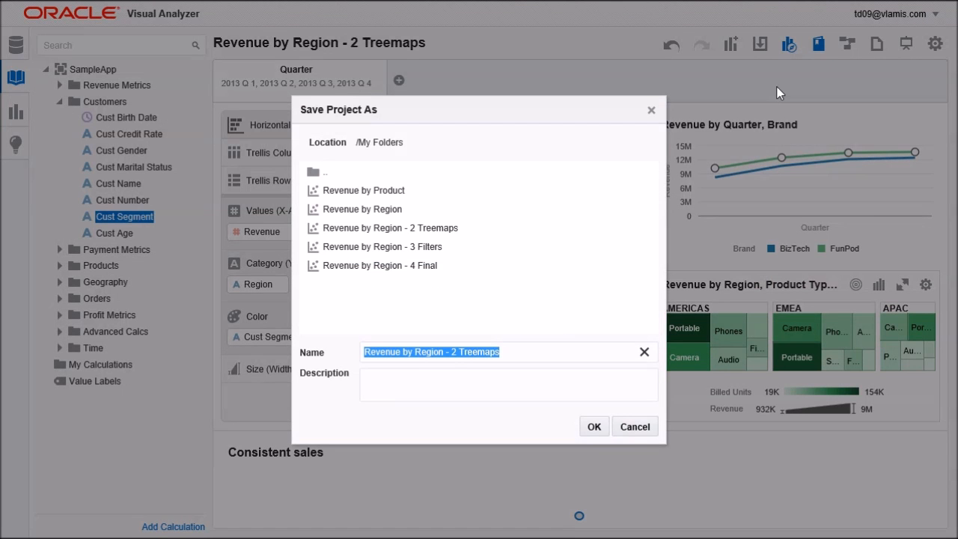
pyautogui.write('Revenue by ')
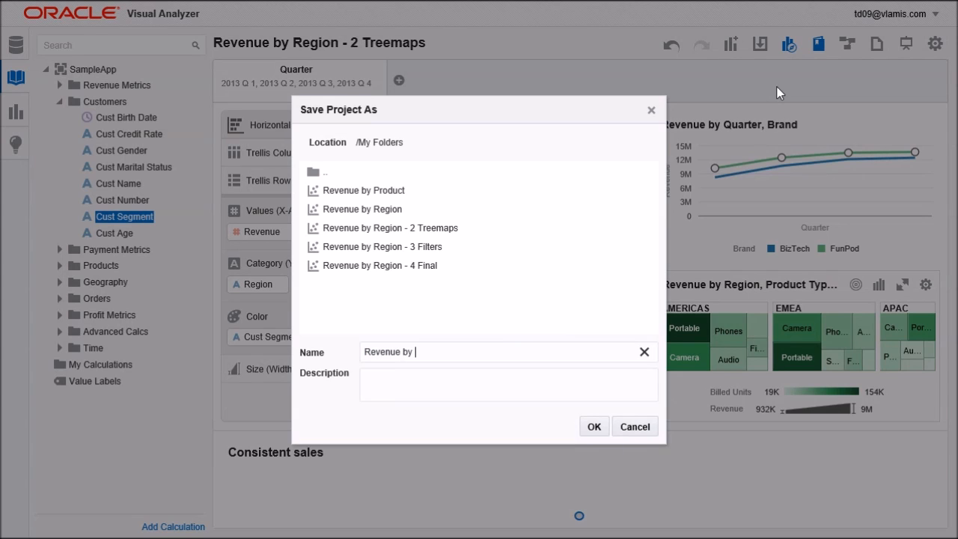
pyautogui.write('Cust Segment')
pyautogui.click(595, 427)
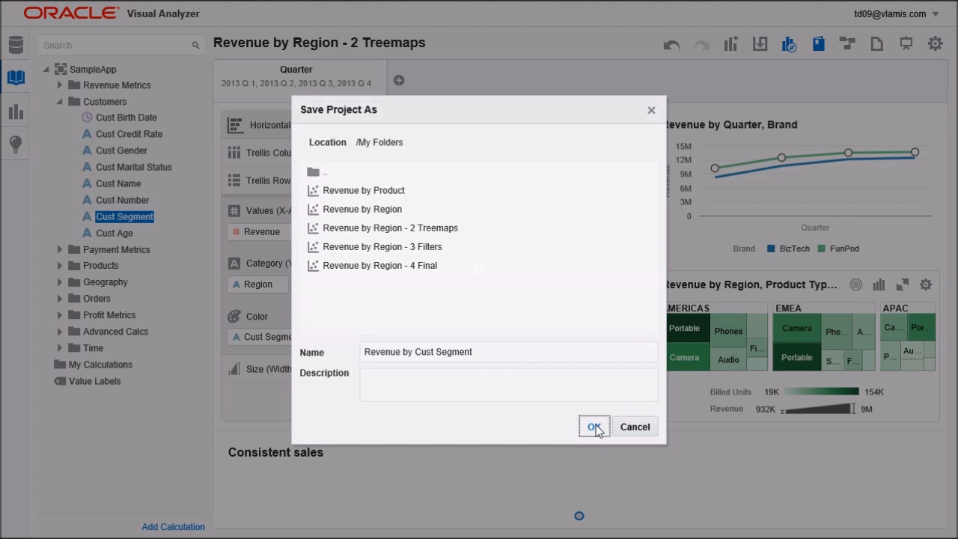
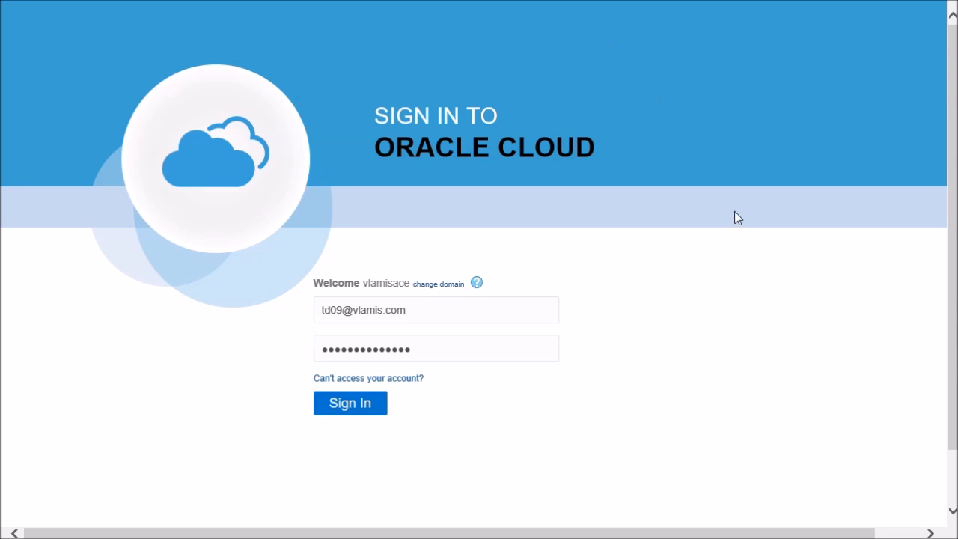
# Sign in to Oracle Cloud and create a new Visual Analyzer project with the SampleApp subject area as its data source
pyautogui.click(347, 408)
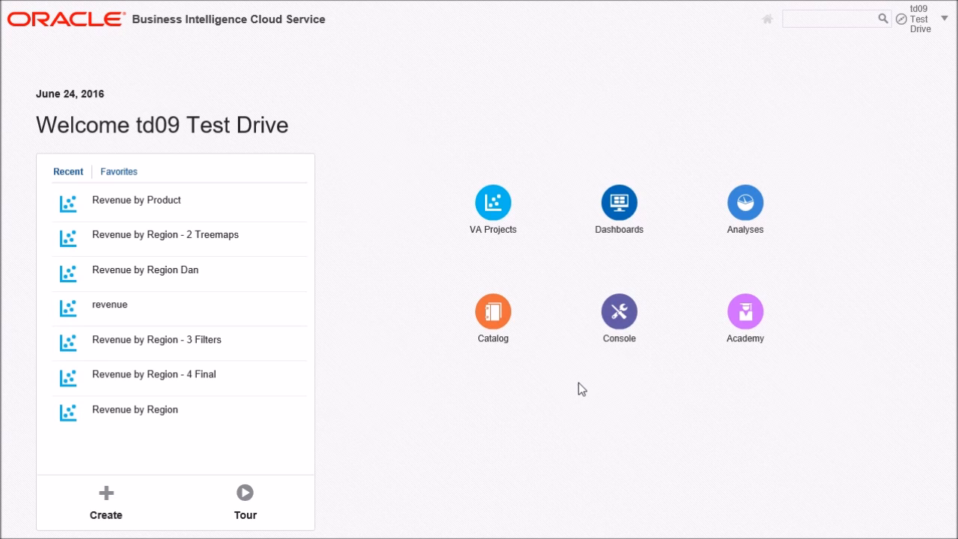
pyautogui.click(495, 229)
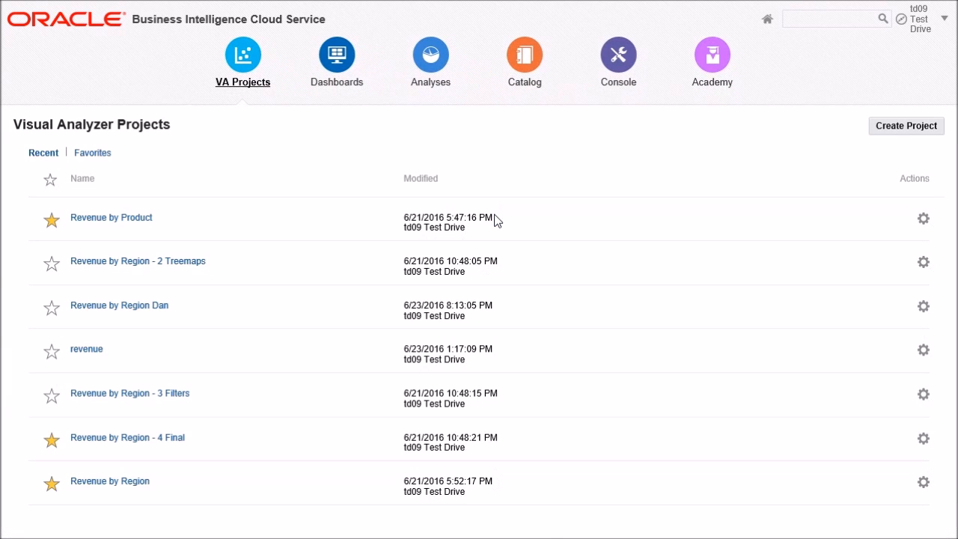
pyautogui.click(877, 132)
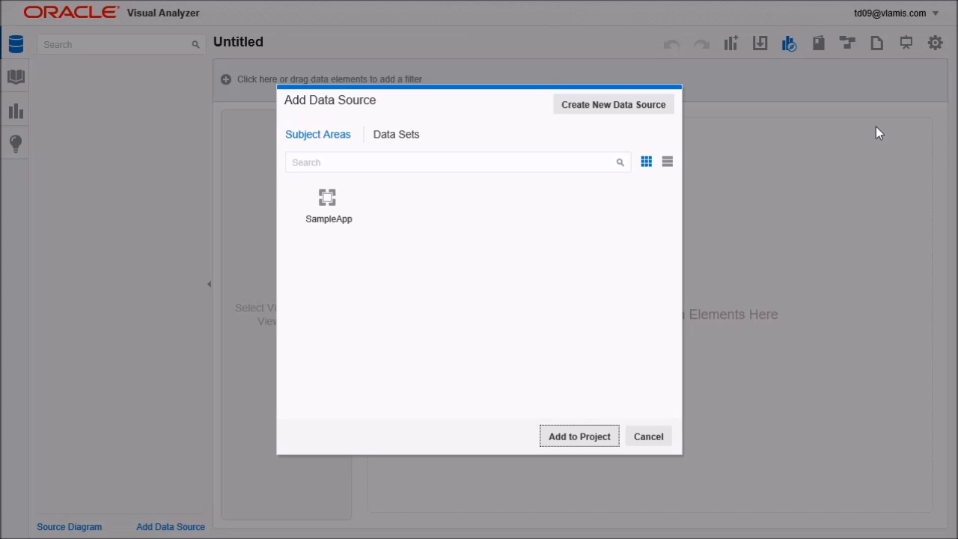
pyautogui.click(326, 206)
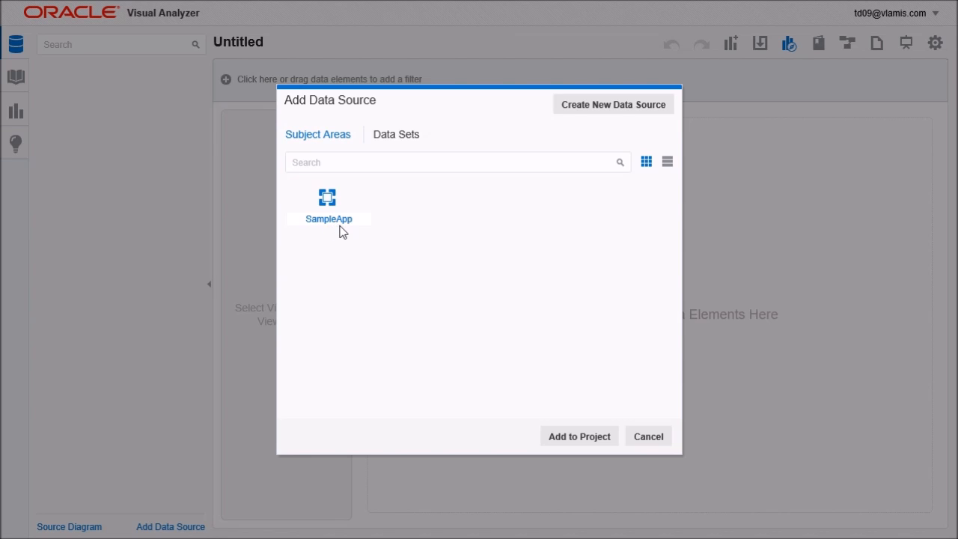
pyautogui.click(566, 444)
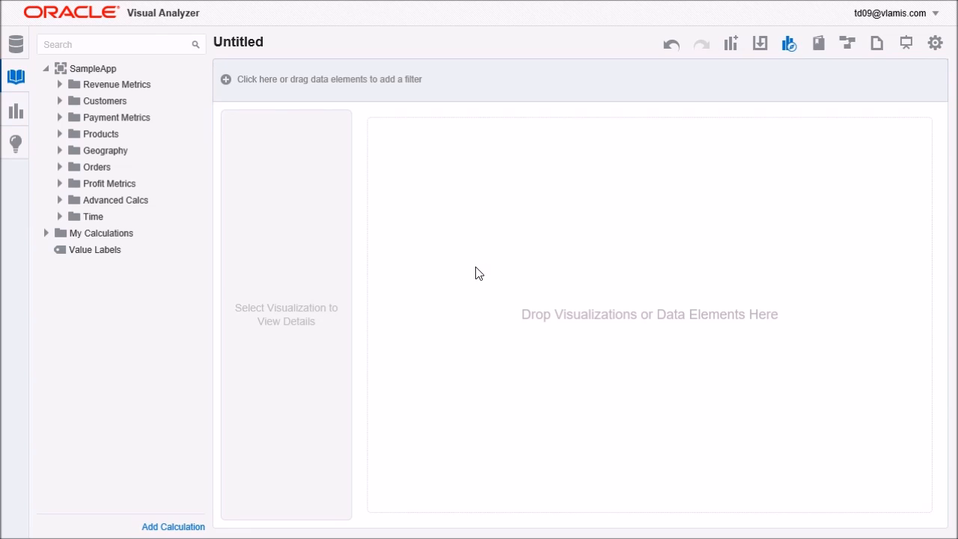
# Build a horizontal stacked chart on the empty canvas from Revenue in Revenue Metrics and Product in Products
pyautogui.click(60, 85)
pyautogui.moveTo(117, 167); pyautogui.dragTo(518, 280)
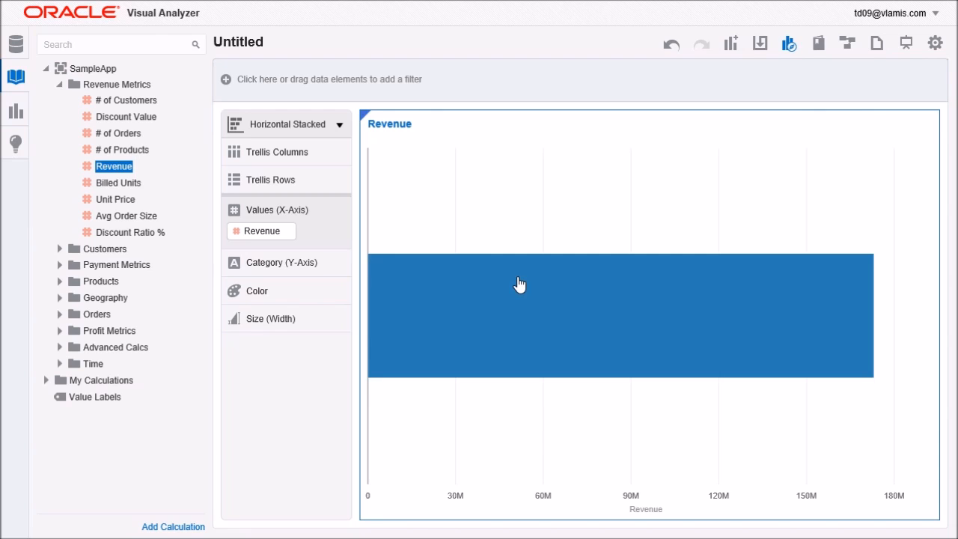
pyautogui.moveTo(470, 292)
pyautogui.click(59, 282)
pyautogui.click(106, 298)
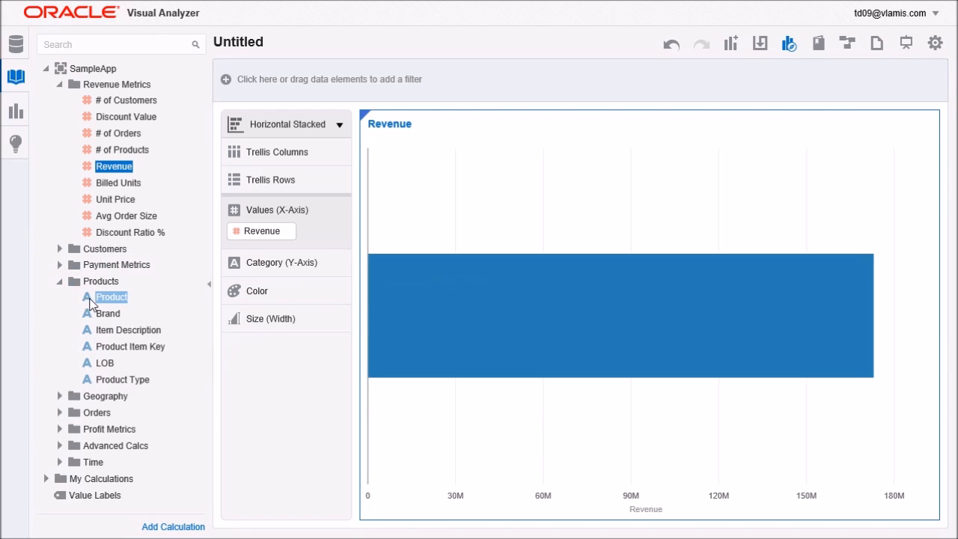
pyautogui.moveTo(106, 298); pyautogui.dragTo(520, 307)
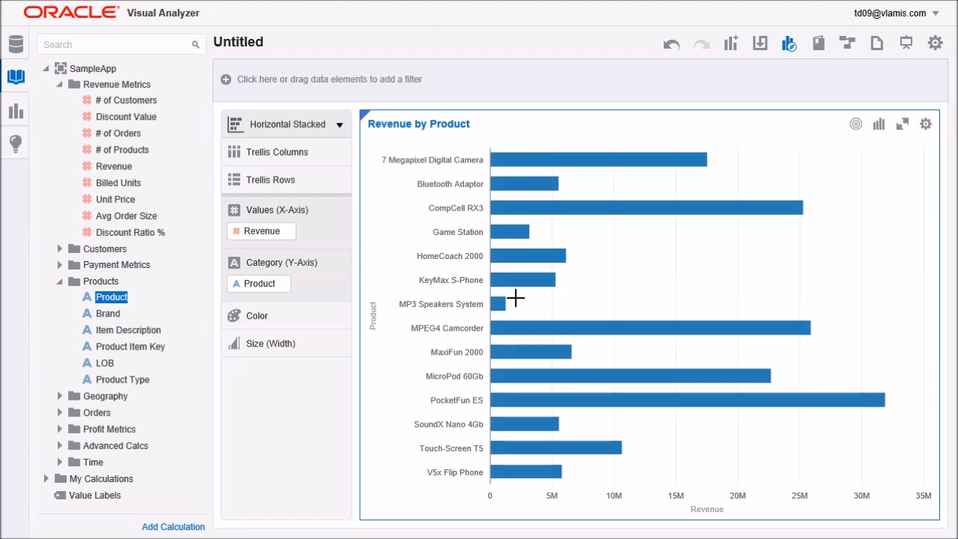
# Sort the chart's products by revenue from high to low
pyautogui.moveTo(532, 164)
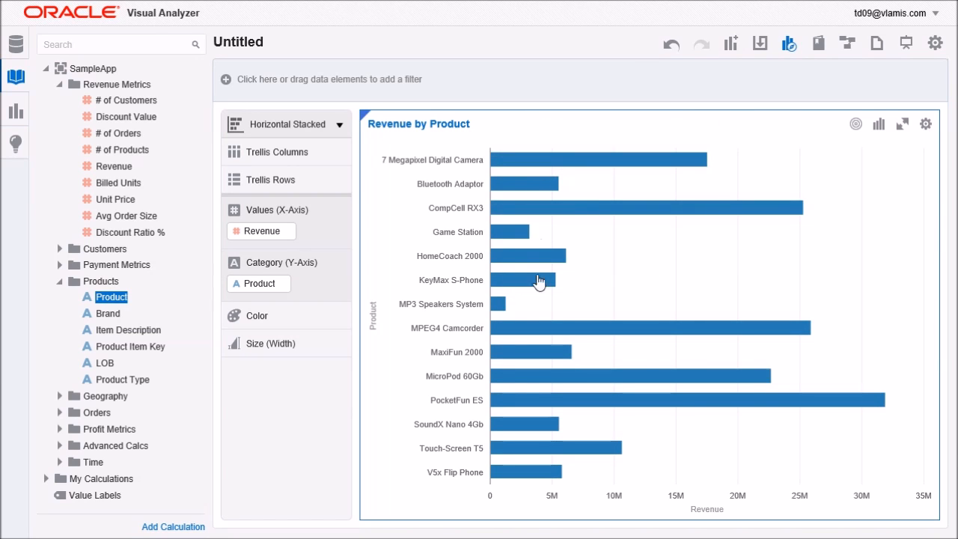
pyautogui.moveTo(513, 267)
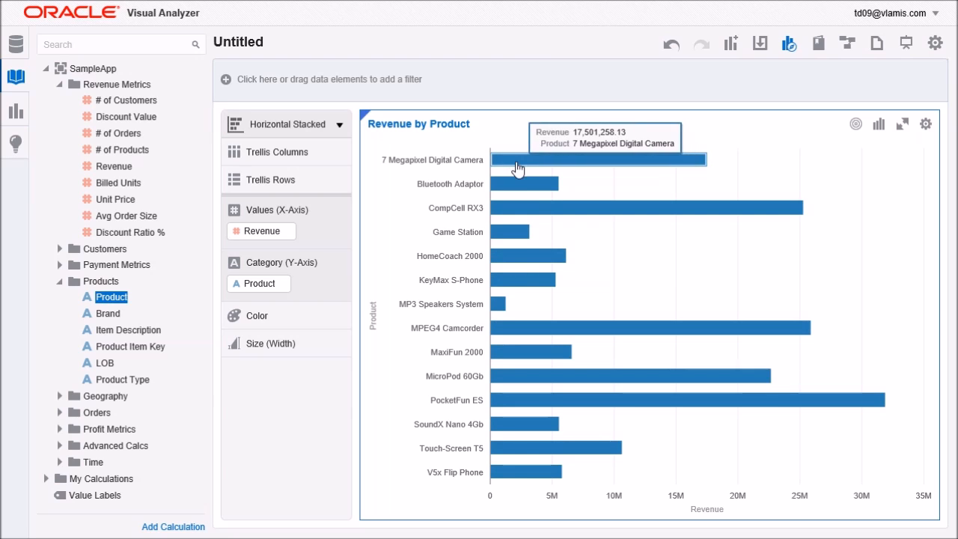
pyautogui.rightClick(447, 167)
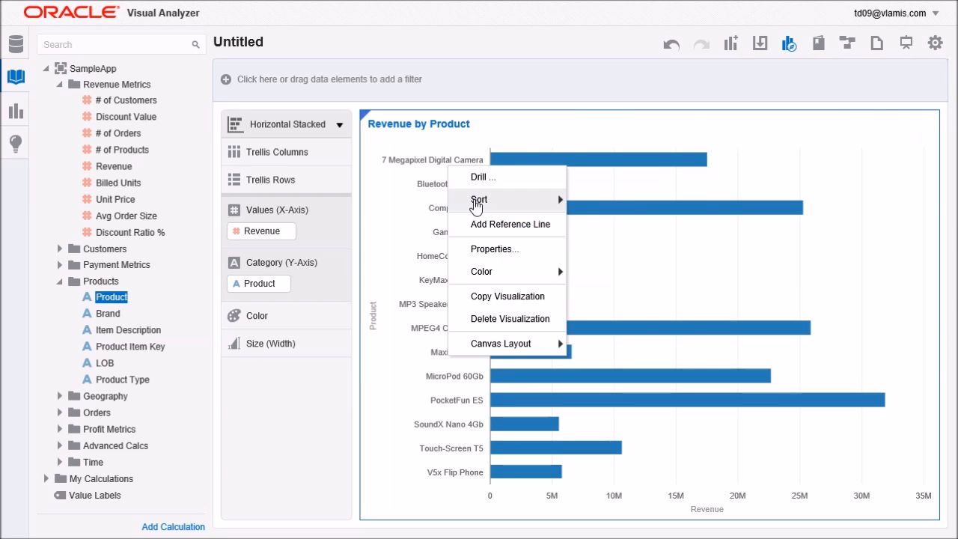
pyautogui.moveTo(475, 203)
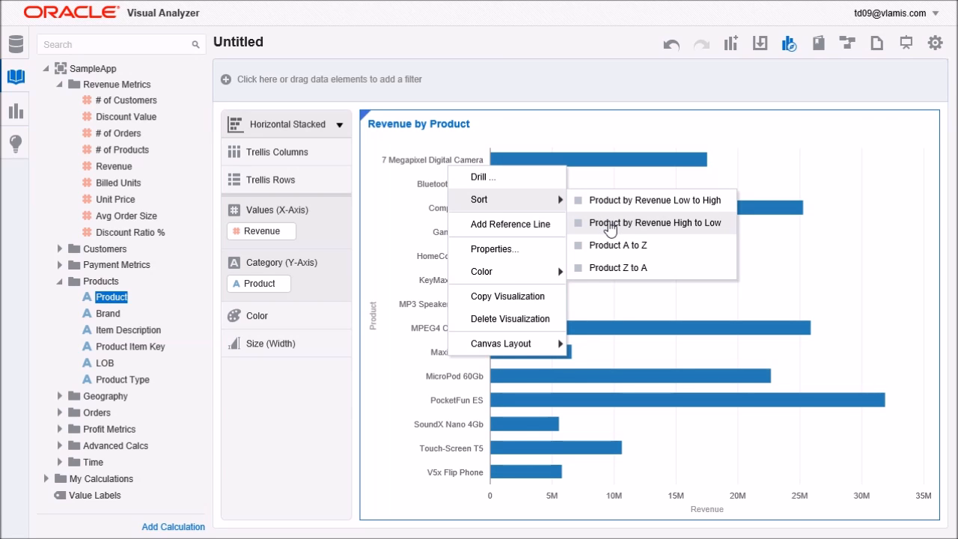
pyautogui.click(608, 222)
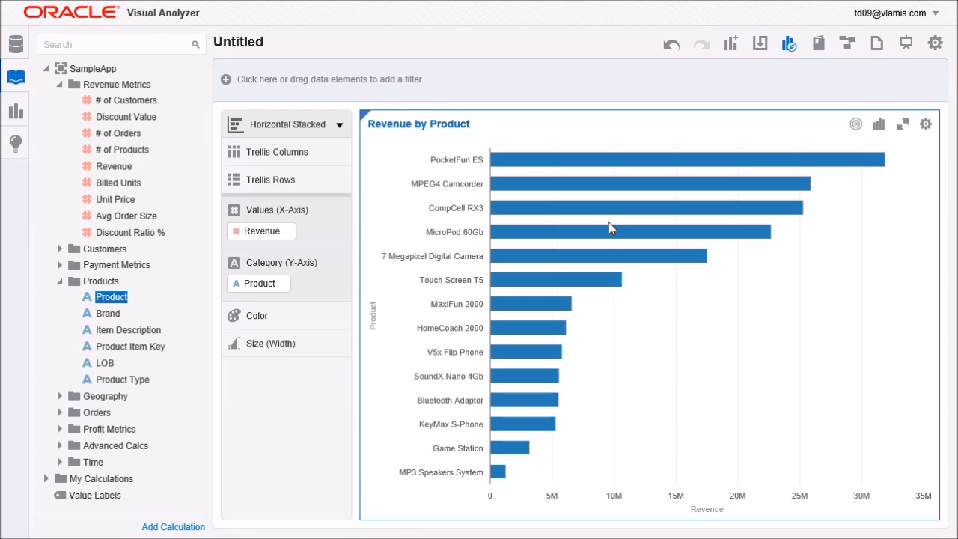
# Save the project as "Revenue by Product" in My Folders
pyautogui.moveTo(758, 170)
pyautogui.moveTo(699, 186)
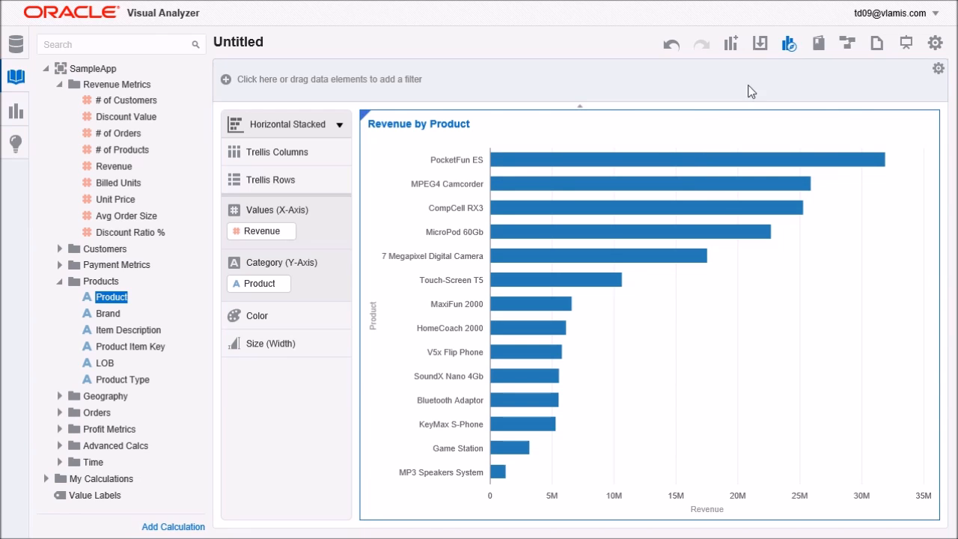
pyautogui.click(760, 45)
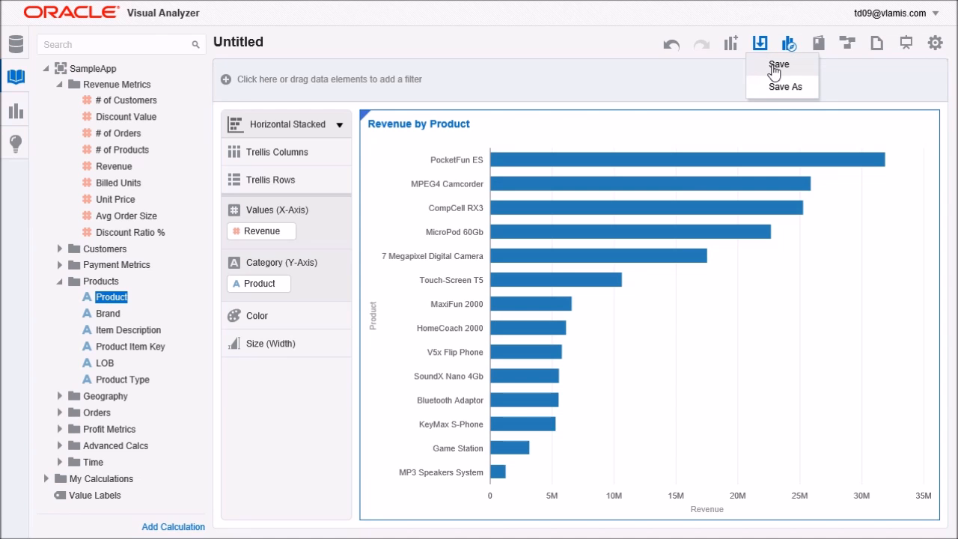
pyautogui.click(776, 67)
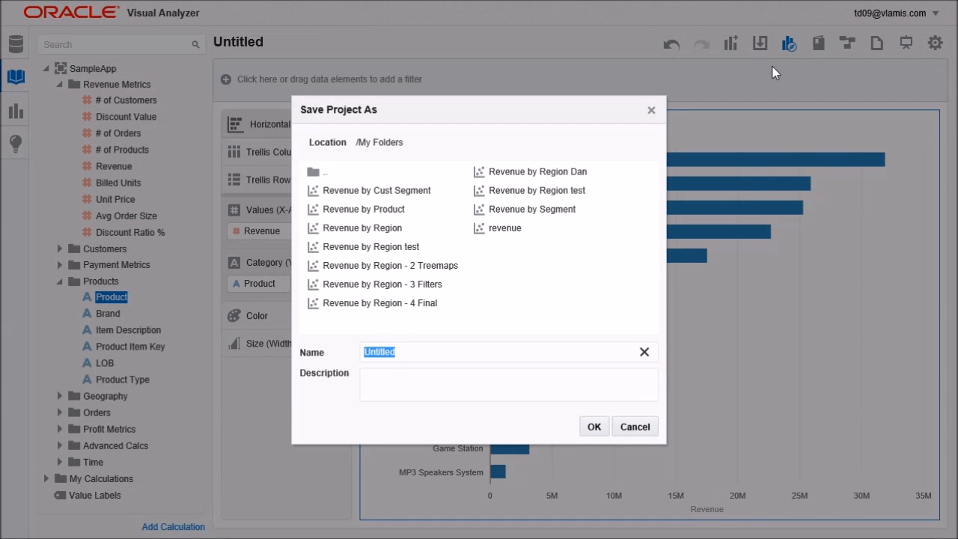
pyautogui.write('Revenue by Product')
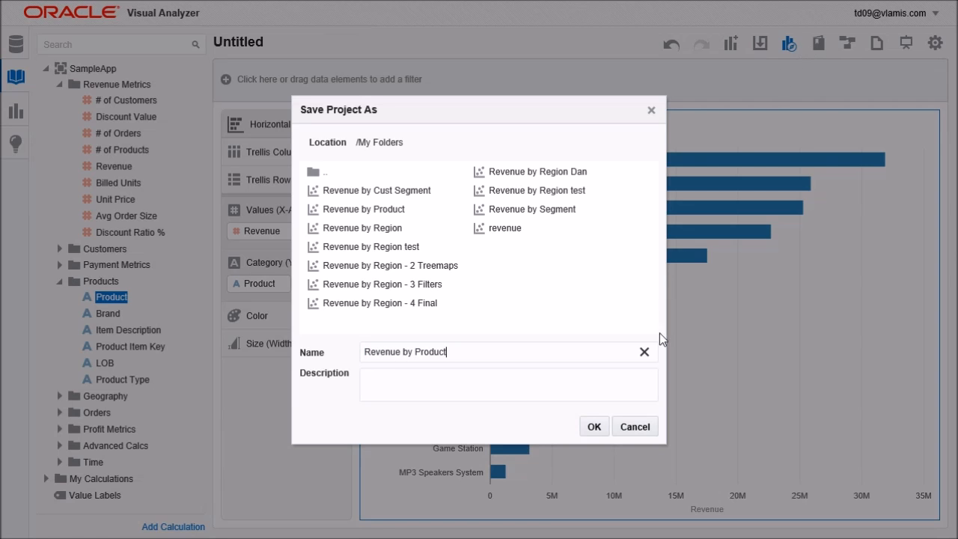
pyautogui.click(593, 427)
pyautogui.click(584, 430)
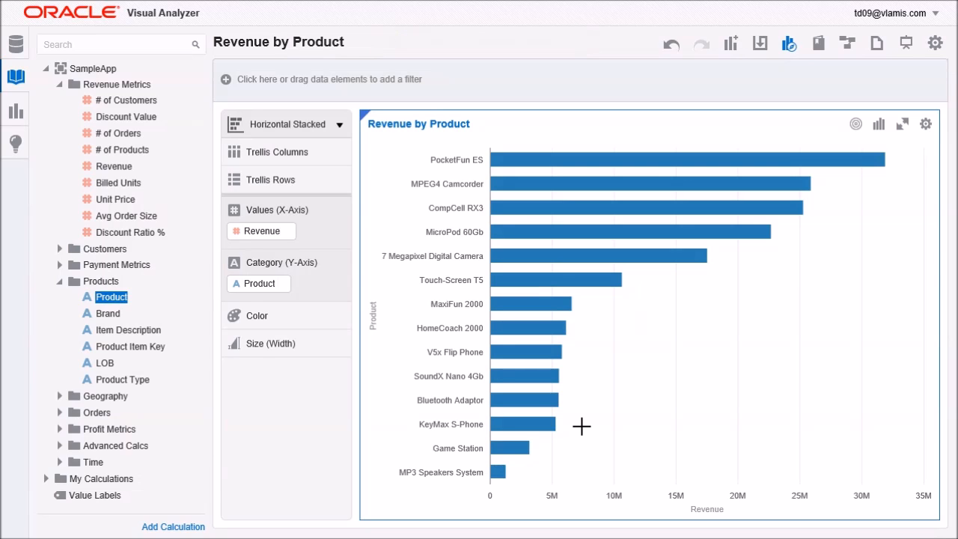
# Search the data elements for "Region" and add Region from Geography as the color of the Revenue by Product chart
pyautogui.click(881, 126)
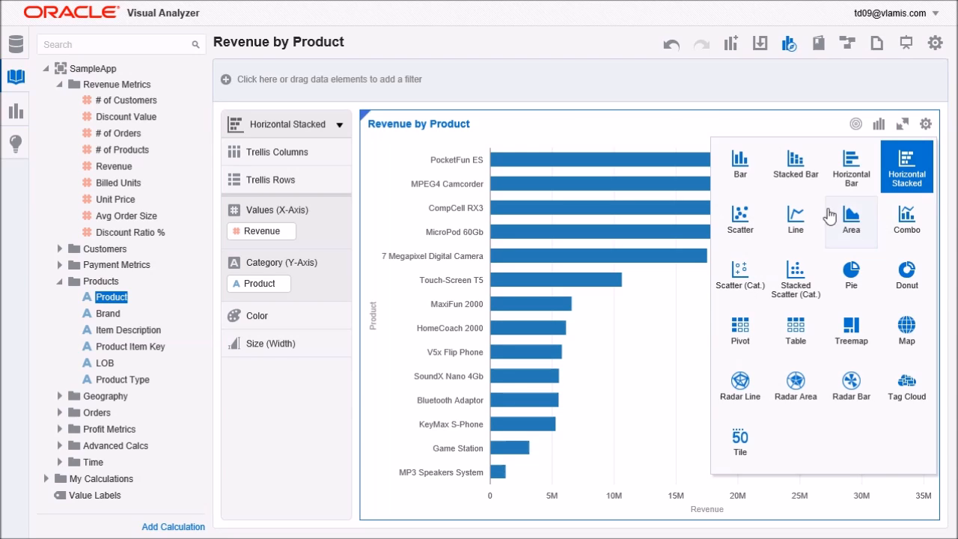
pyautogui.click(89, 44)
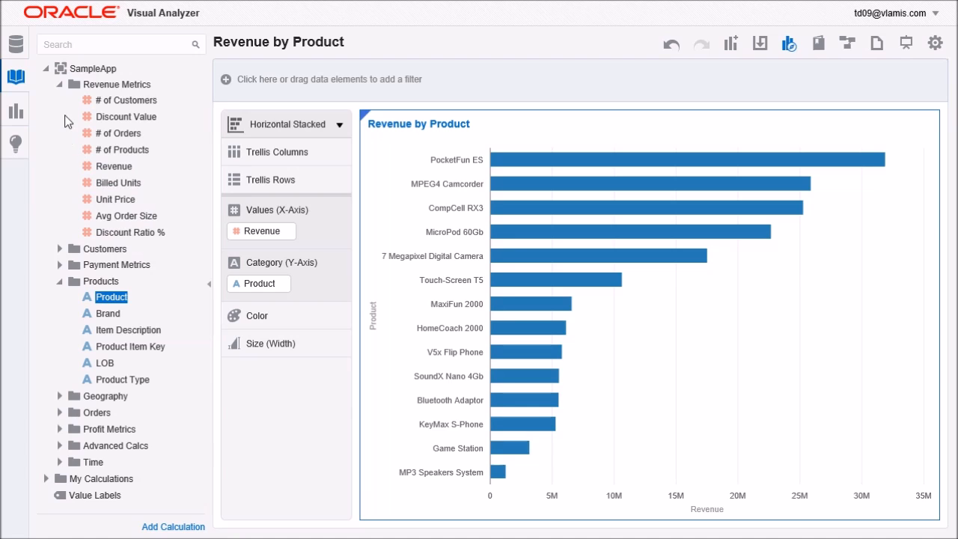
pyautogui.click(82, 47)
pyautogui.write('Region')
pyautogui.click(88, 109)
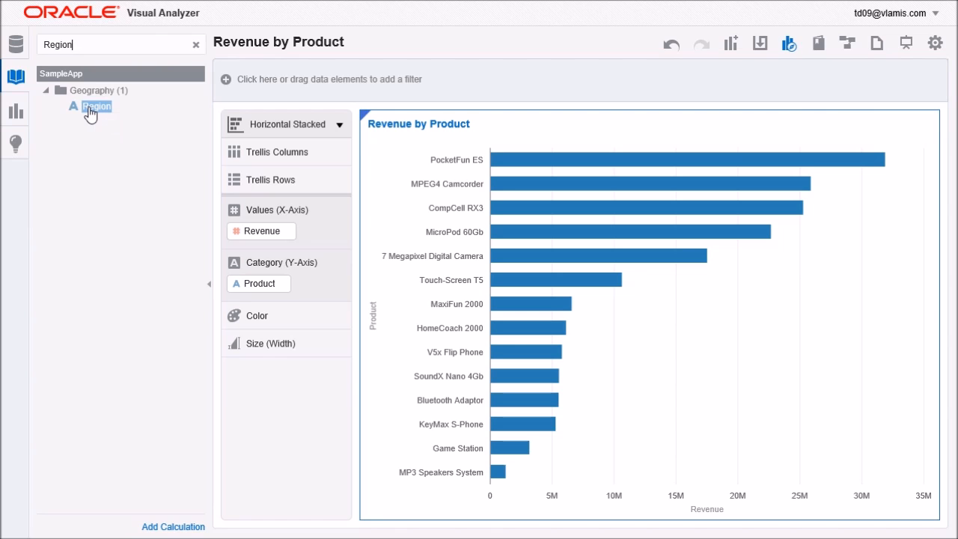
pyautogui.moveTo(90, 112); pyautogui.dragTo(268, 312)
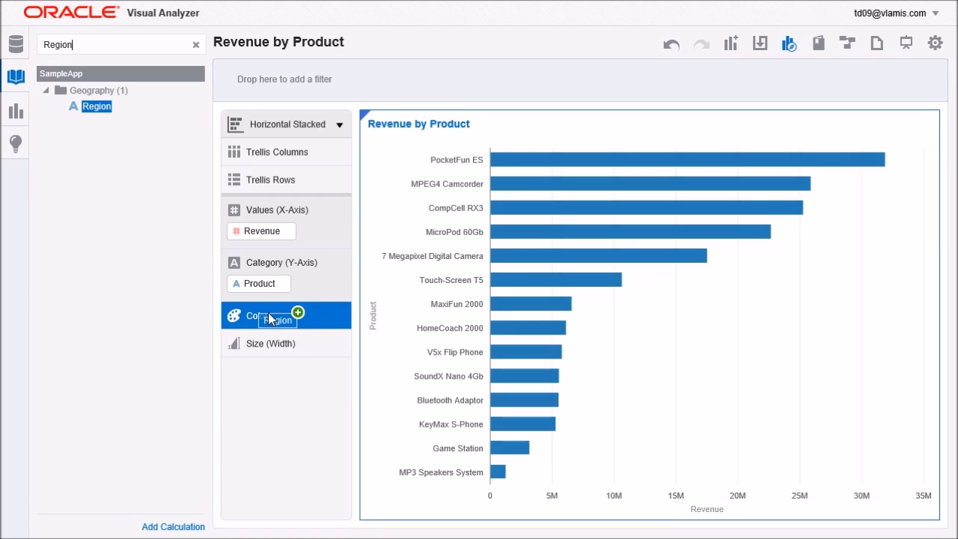
pyautogui.moveTo(268, 312); pyautogui.dragTo(256, 317)
pyautogui.moveTo(256, 317); pyautogui.dragTo(256, 317)
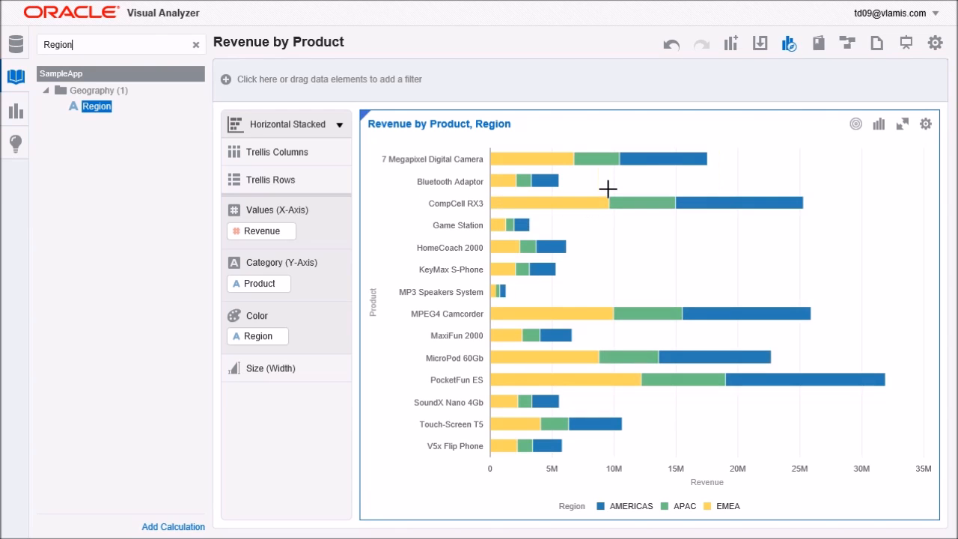
# Set the number format of the chart's Revenue values to Currency
pyautogui.moveTo(599, 160)
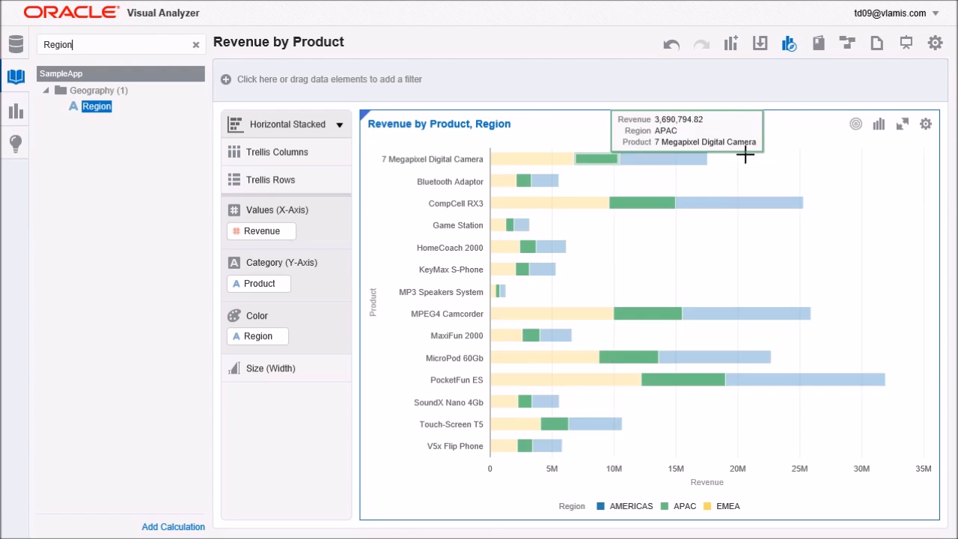
pyautogui.click(927, 126)
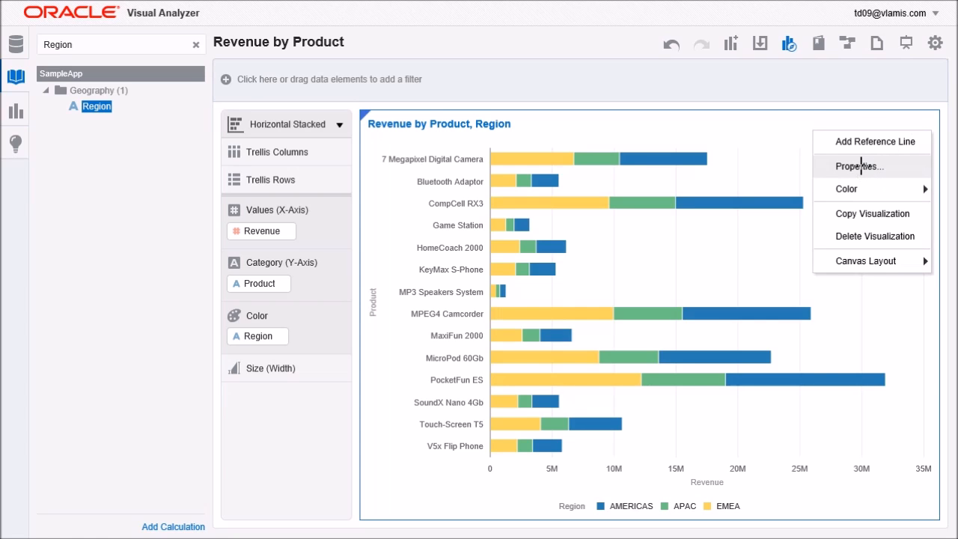
pyautogui.click(861, 166)
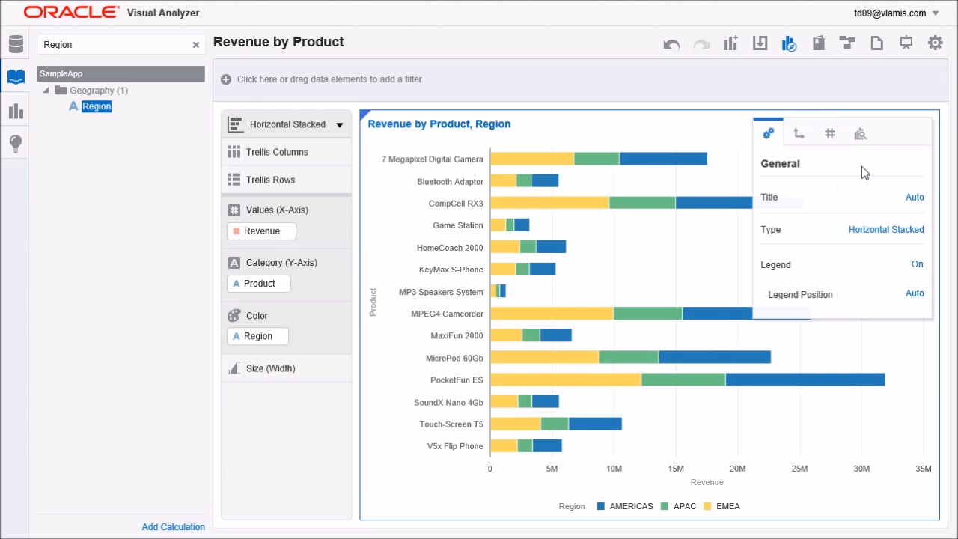
pyautogui.click(830, 136)
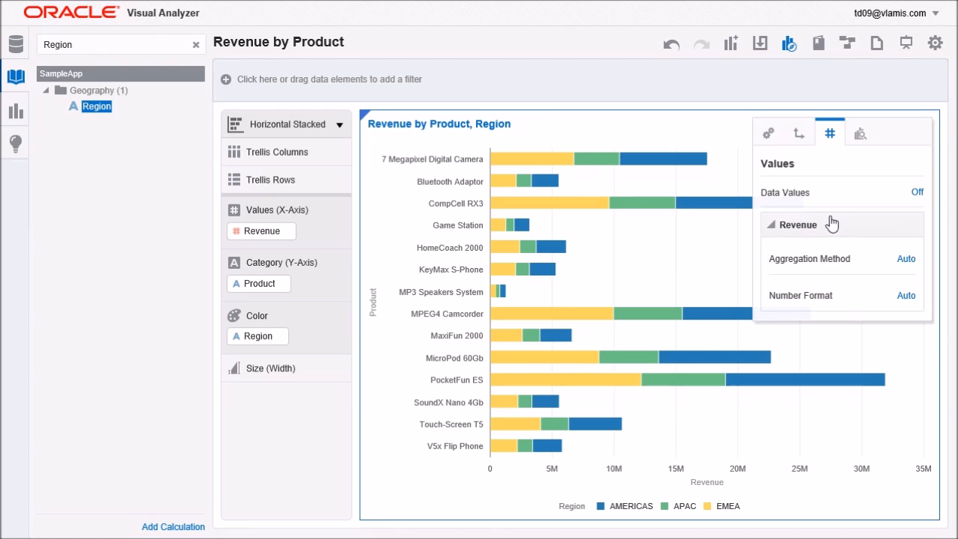
pyautogui.click(906, 297)
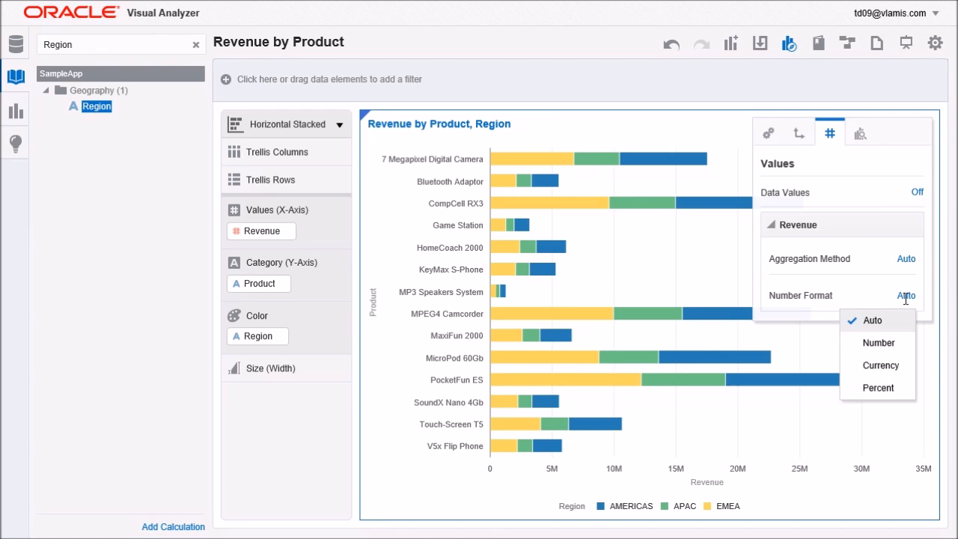
pyautogui.click(881, 366)
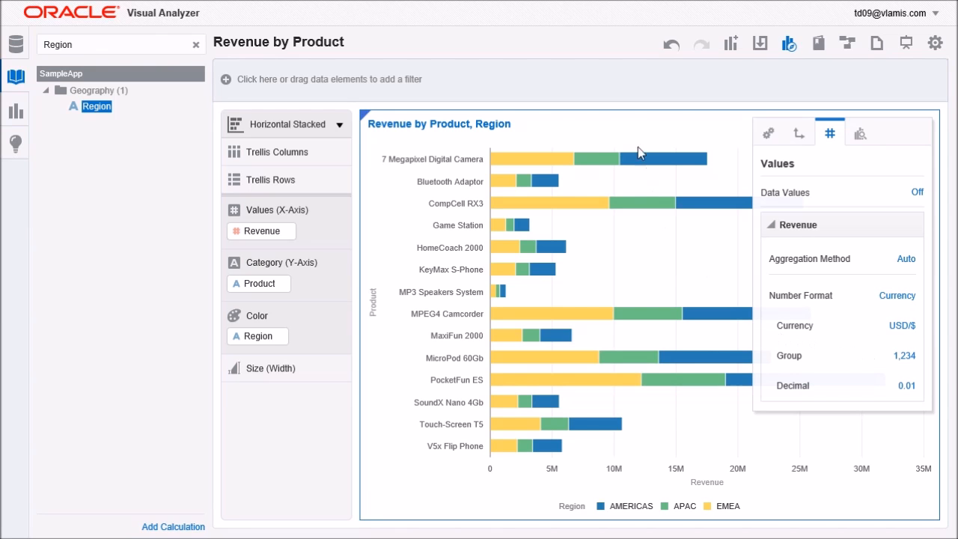
pyautogui.click(567, 124)
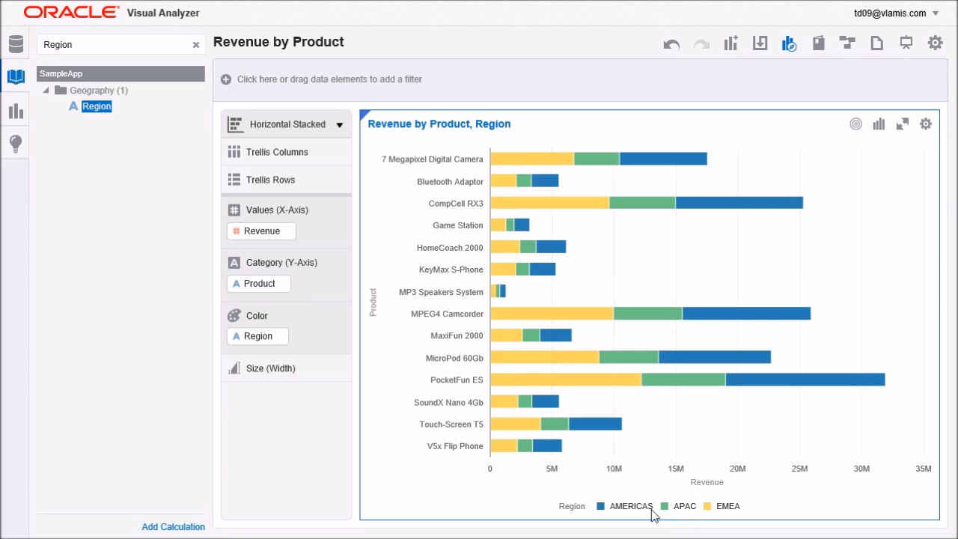
# Swap Product and Region between the chart's category and color, and replace Product with Product Type as the color
pyautogui.click(252, 284)
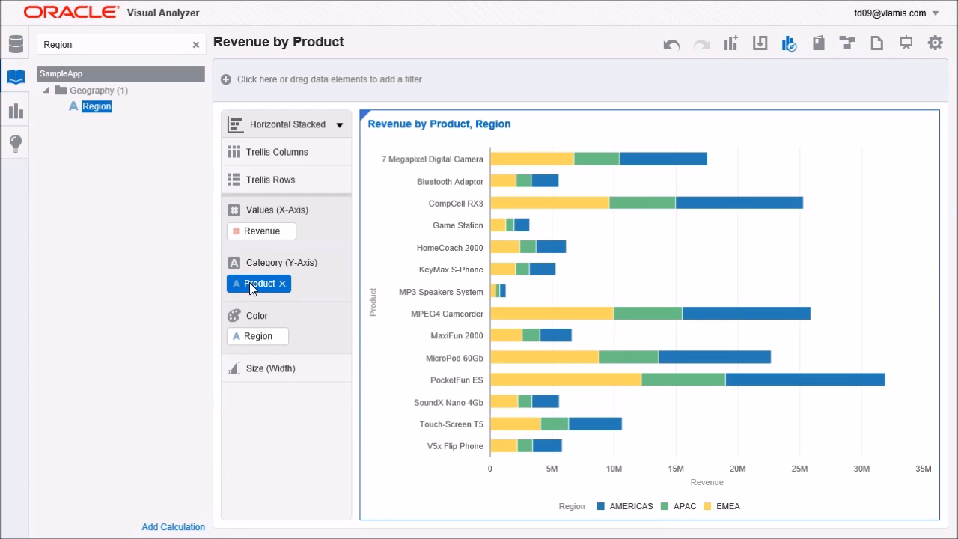
pyautogui.moveTo(251, 288); pyautogui.dragTo(257, 335)
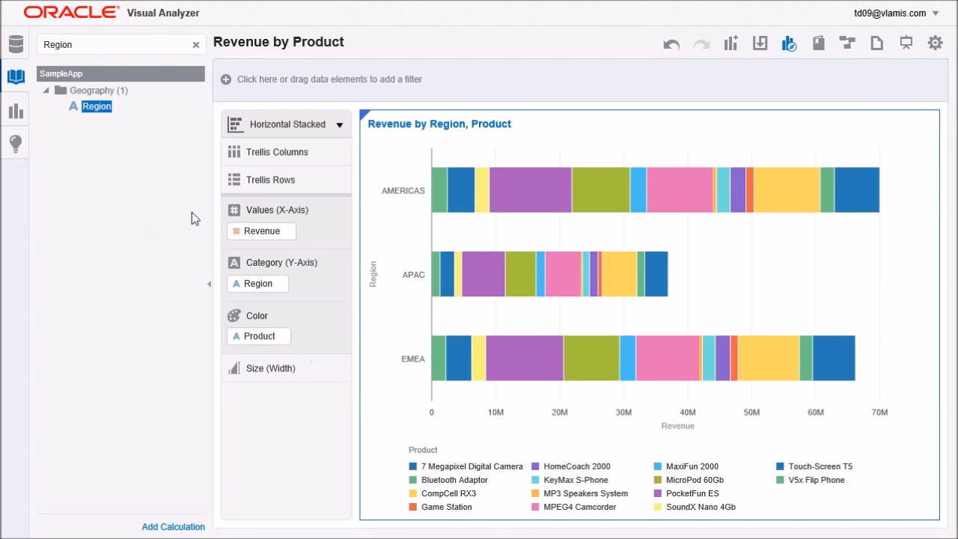
pyautogui.click(196, 44)
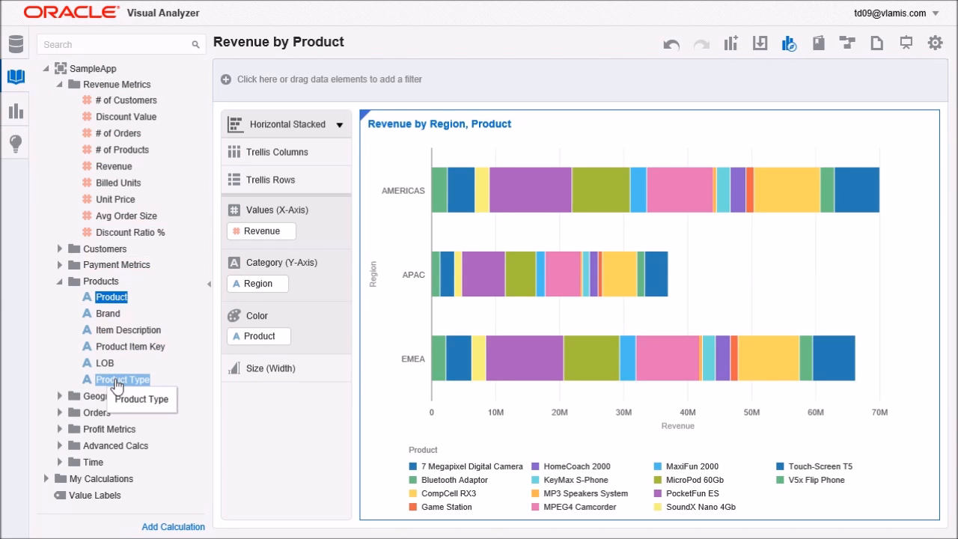
pyautogui.moveTo(116, 384); pyautogui.dragTo(251, 343)
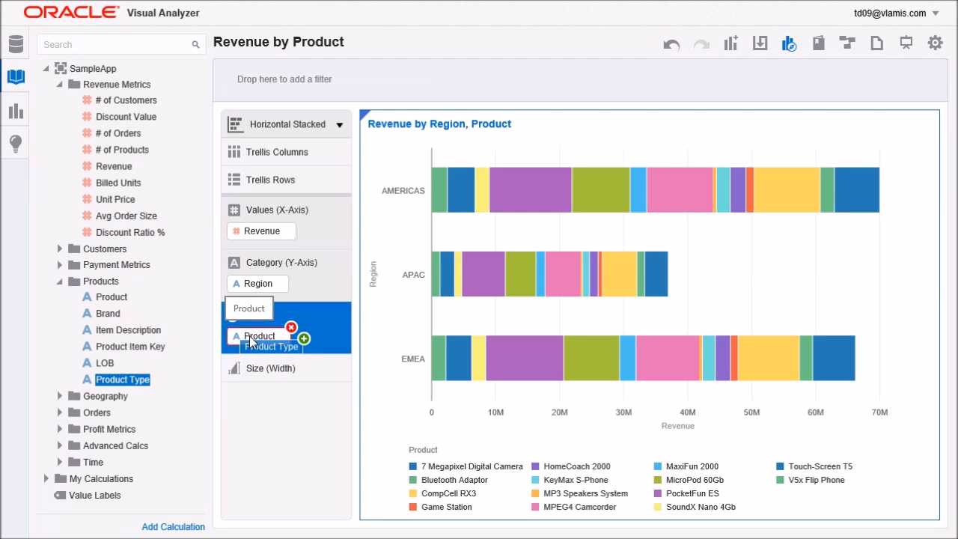
pyautogui.moveTo(251, 342); pyautogui.dragTo(250, 339)
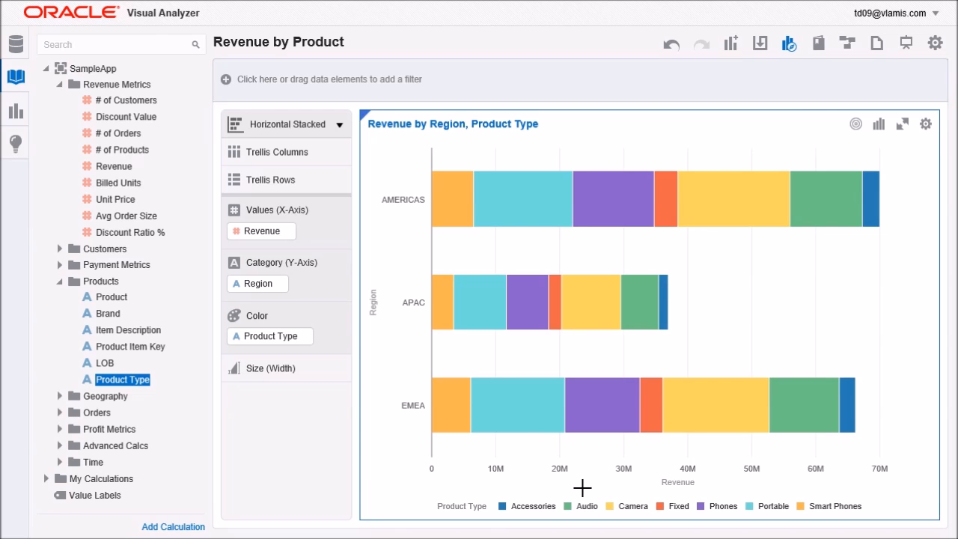
# Save the project under the new name "Revenue by Region" in My Folders
pyautogui.moveTo(846, 162)
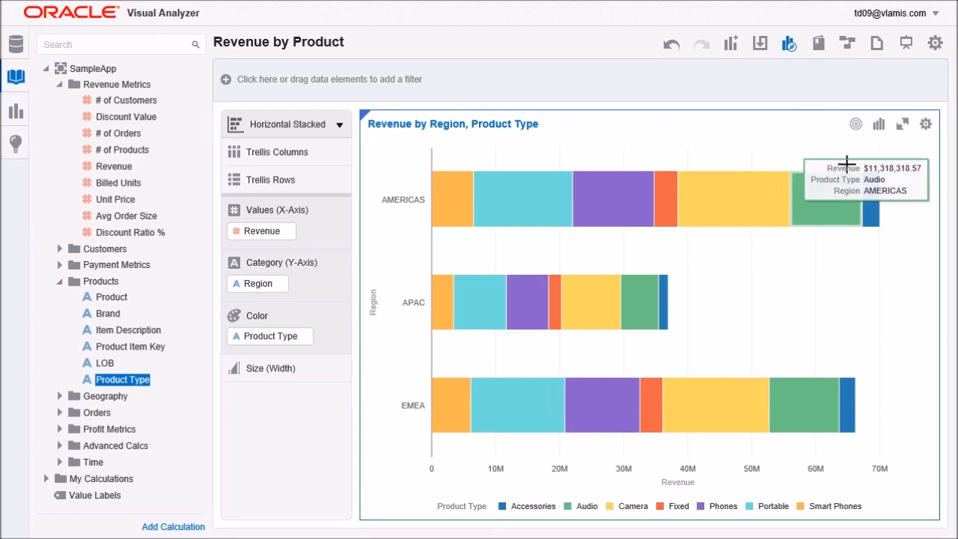
pyautogui.click(762, 47)
pyautogui.click(784, 86)
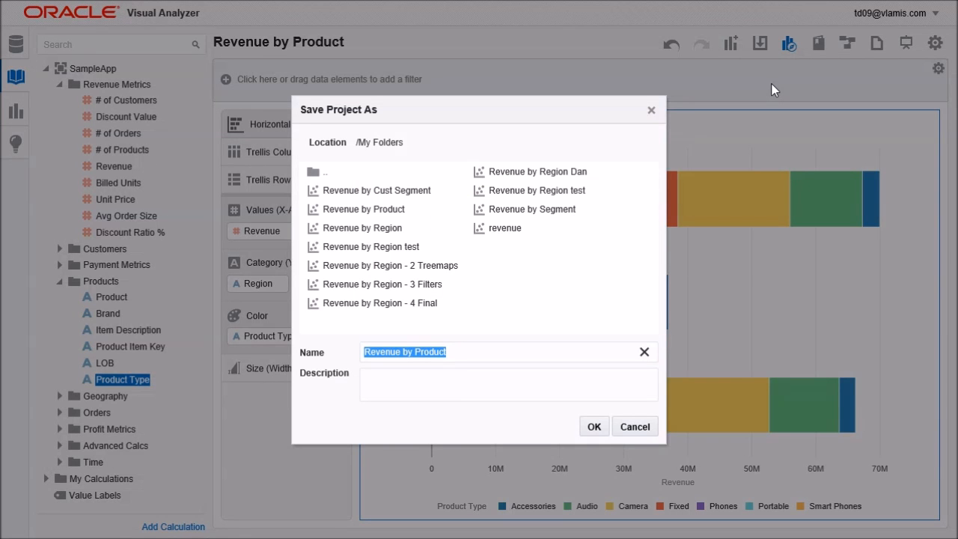
pyautogui.write('Revenue by')
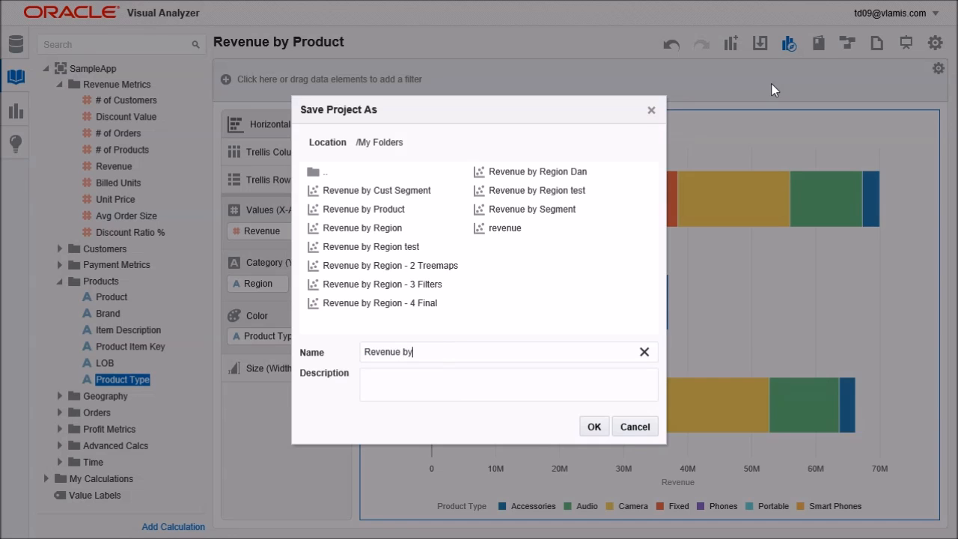
pyautogui.write(' Rewgi')
pyautogui.press('BackSpace')
pyautogui.press('BackSpace')
pyautogui.press('BackSpace')
pyautogui.write('gion')
pyautogui.click(590, 427)
pyautogui.click(575, 429)
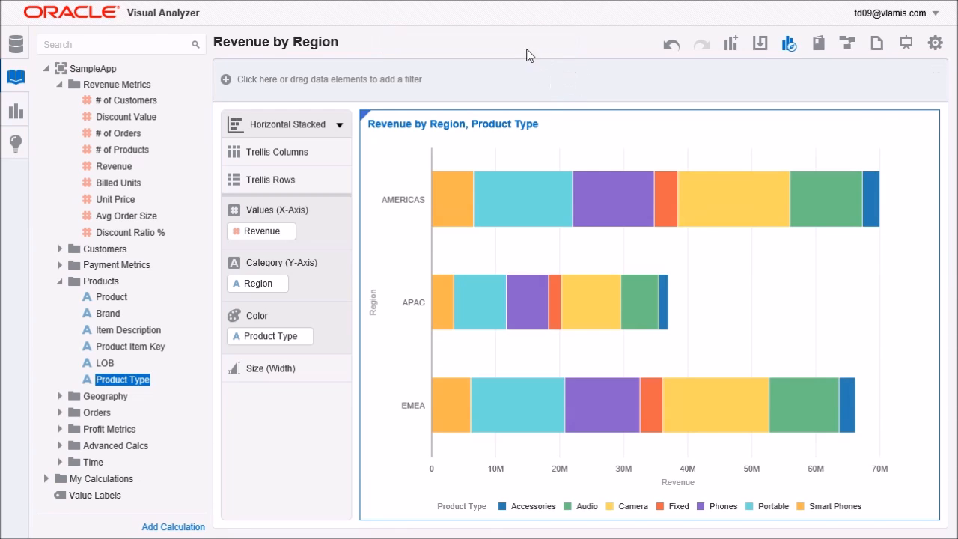
# Create the best visualization for Revenue together with Quarter from the Time folder
pyautogui.moveTo(461, 201)
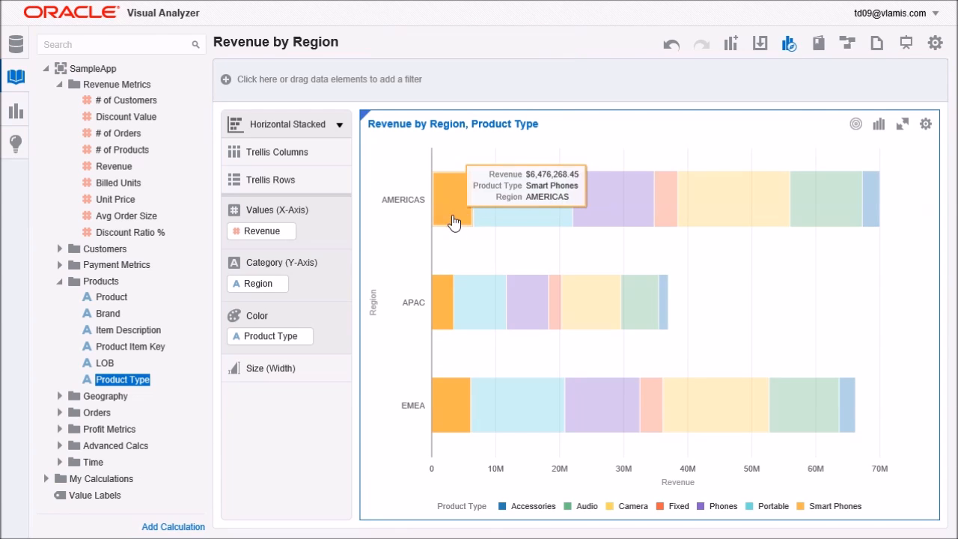
pyautogui.moveTo(446, 324)
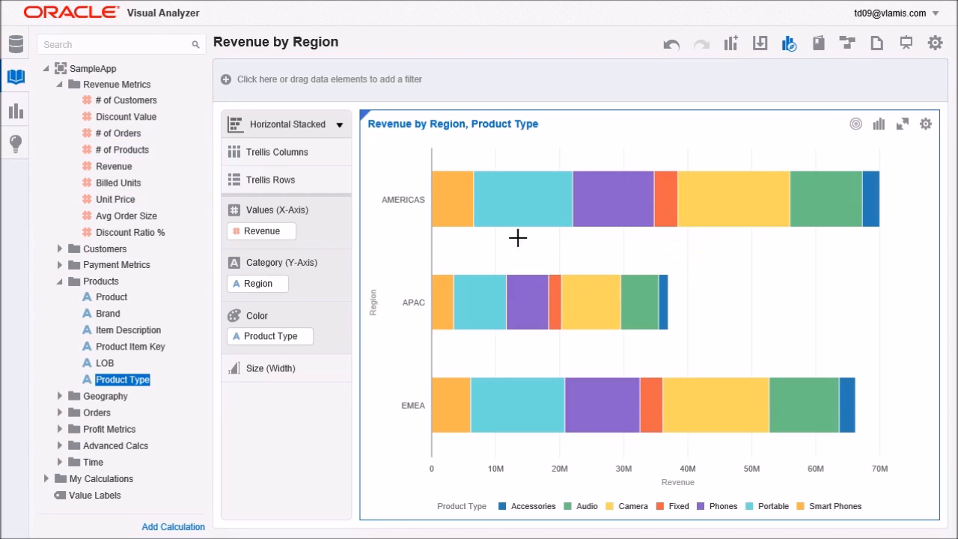
pyautogui.click(61, 282)
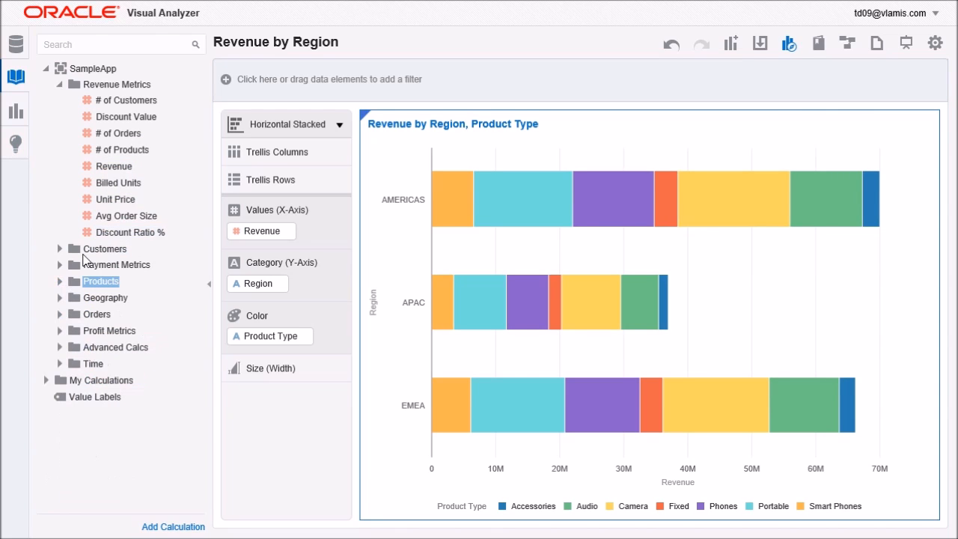
pyautogui.click(116, 168)
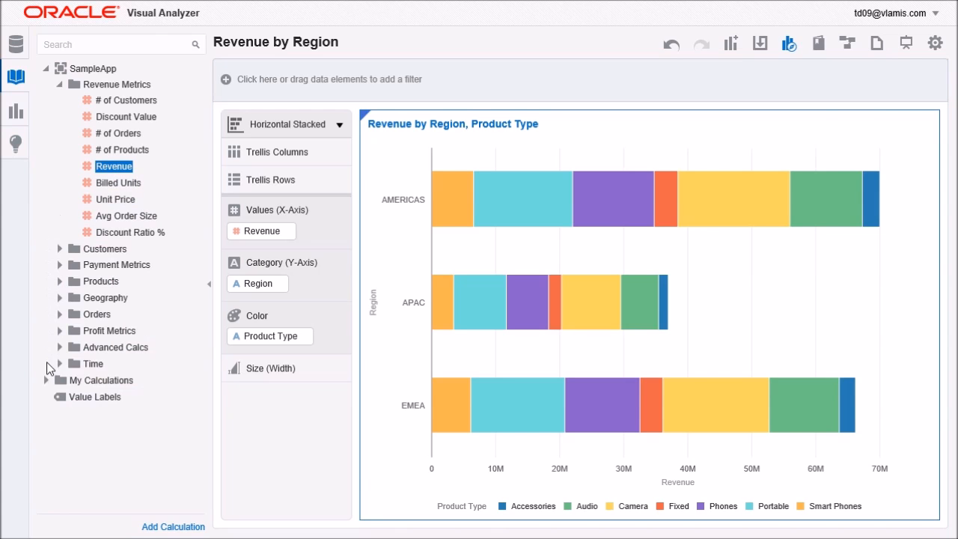
pyautogui.click(59, 364)
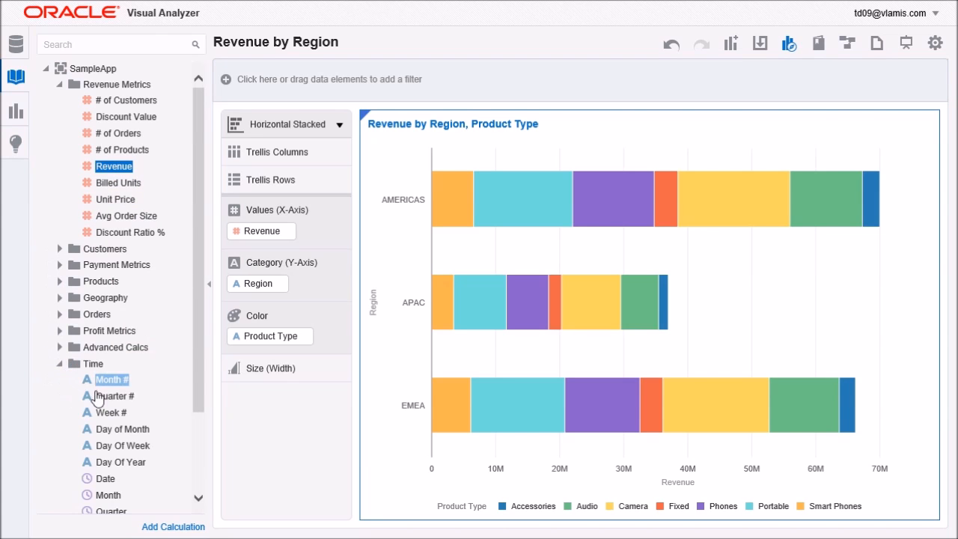
pyautogui.keyDown('ctrl'); pyautogui.click(120, 511); pyautogui.keyUp('ctrl')
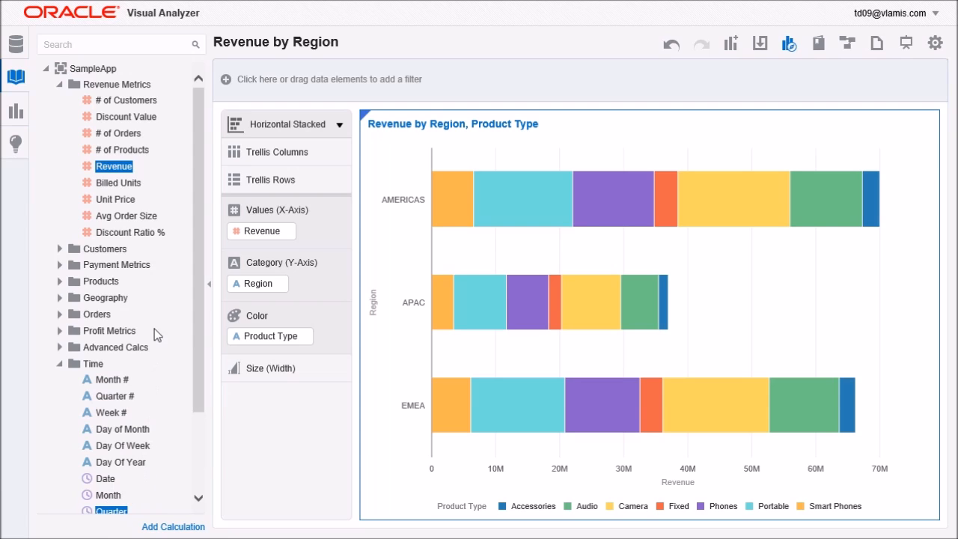
pyautogui.rightClick(120, 171)
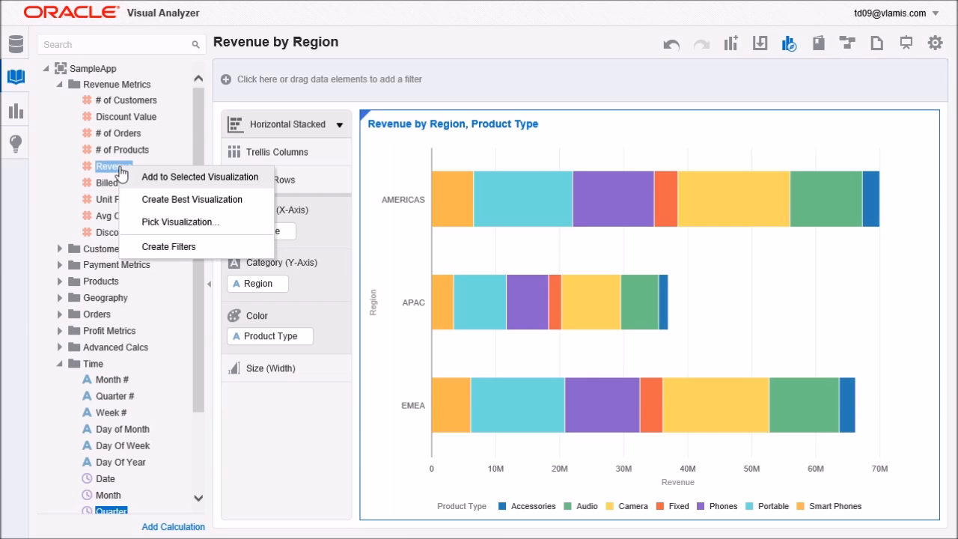
pyautogui.click(157, 203)
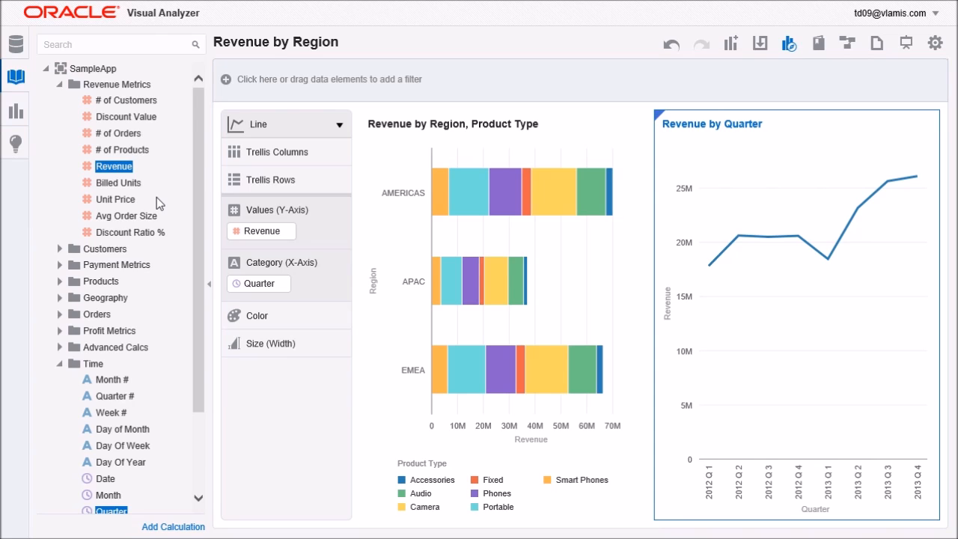
# Add Brand from Products to the Revenue by Quarter line chart as its color
pyautogui.click(61, 288)
pyautogui.click(105, 314)
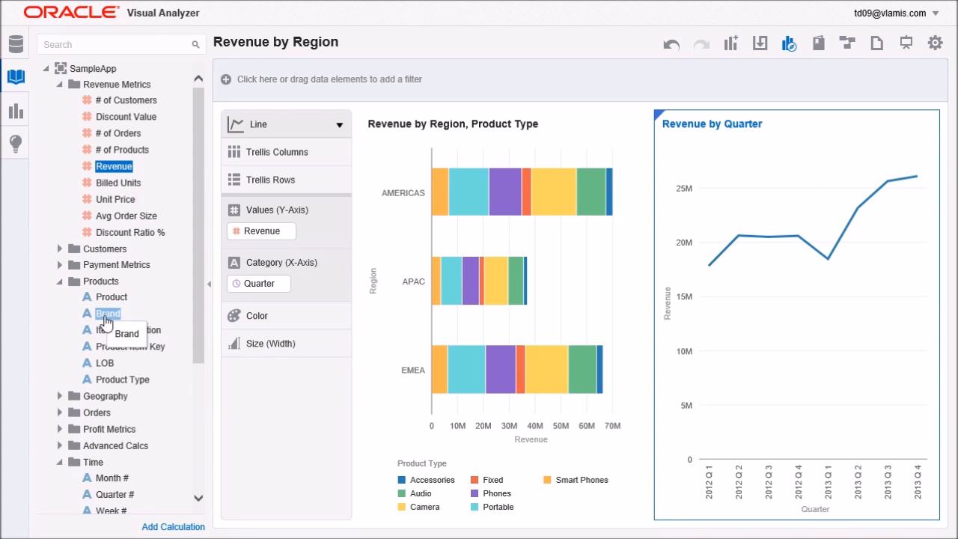
pyautogui.moveTo(105, 321); pyautogui.dragTo(749, 318)
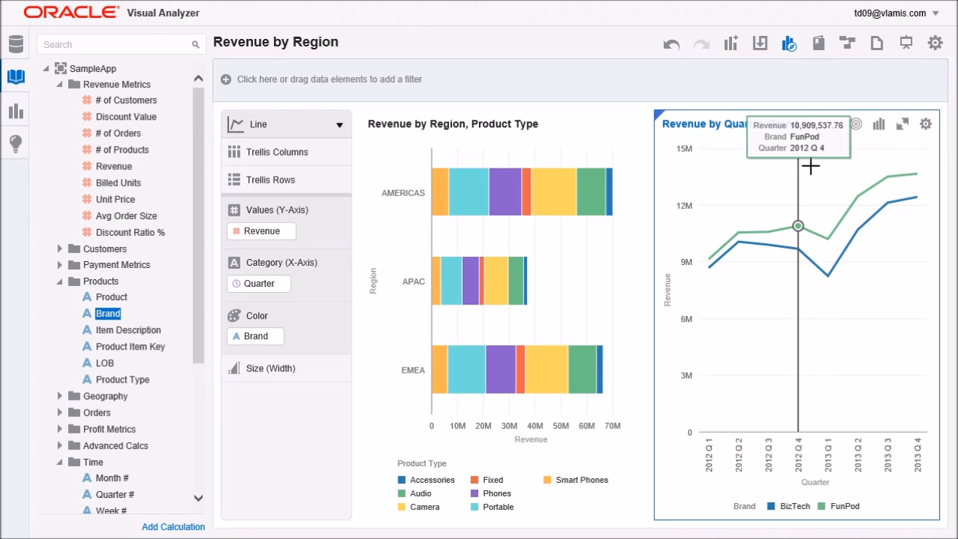
# Select the 2013 Q 1 to 2013 Q 4 points of both brands in the line chart and keep only the selected data
pyautogui.moveTo(815, 168); pyautogui.dragTo(929, 289)
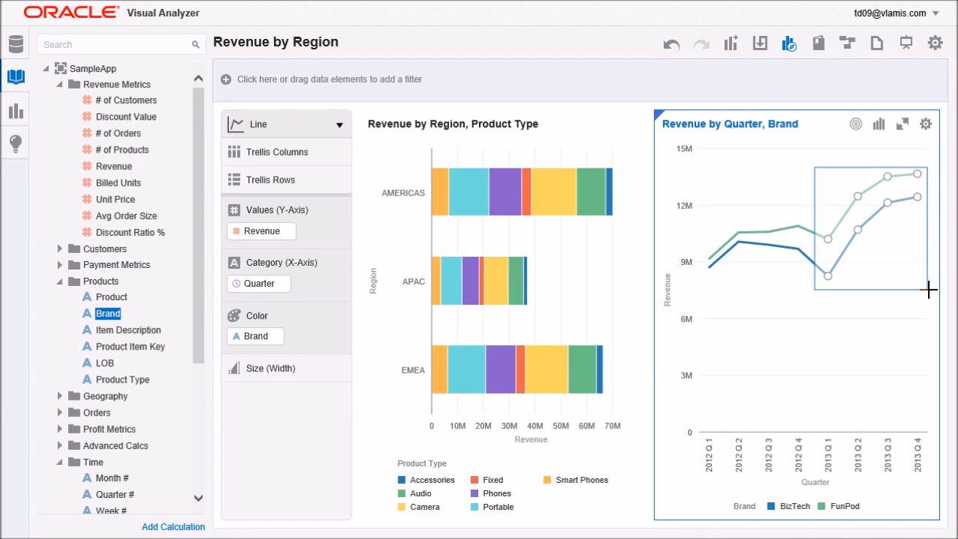
pyautogui.moveTo(929, 289); pyautogui.dragTo(930, 289)
pyautogui.moveTo(884, 257)
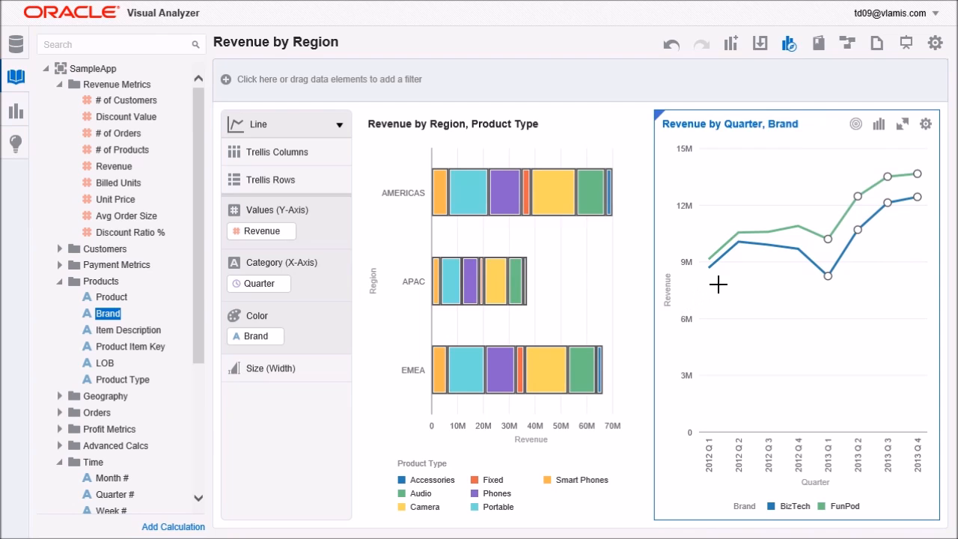
pyautogui.moveTo(829, 252)
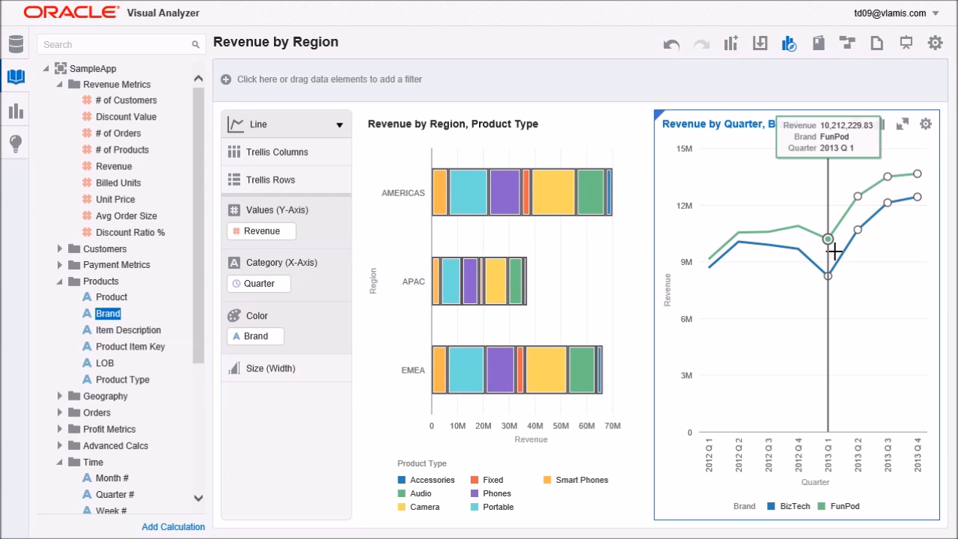
pyautogui.moveTo(852, 190)
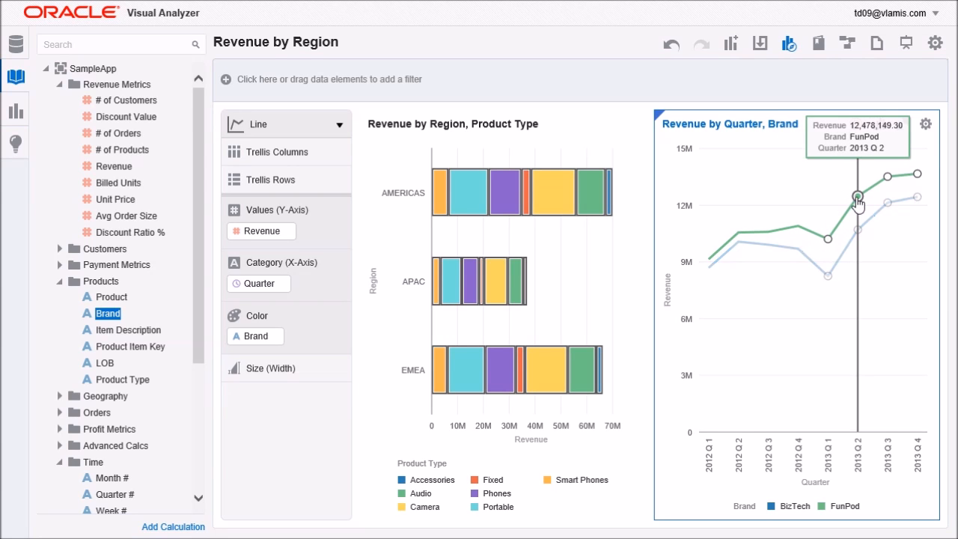
pyautogui.rightClick(858, 203)
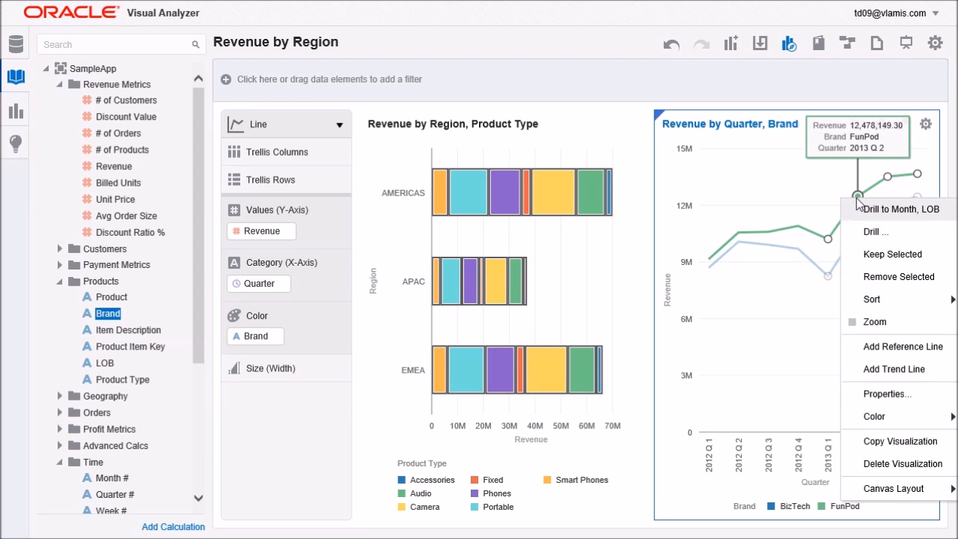
pyautogui.click(878, 255)
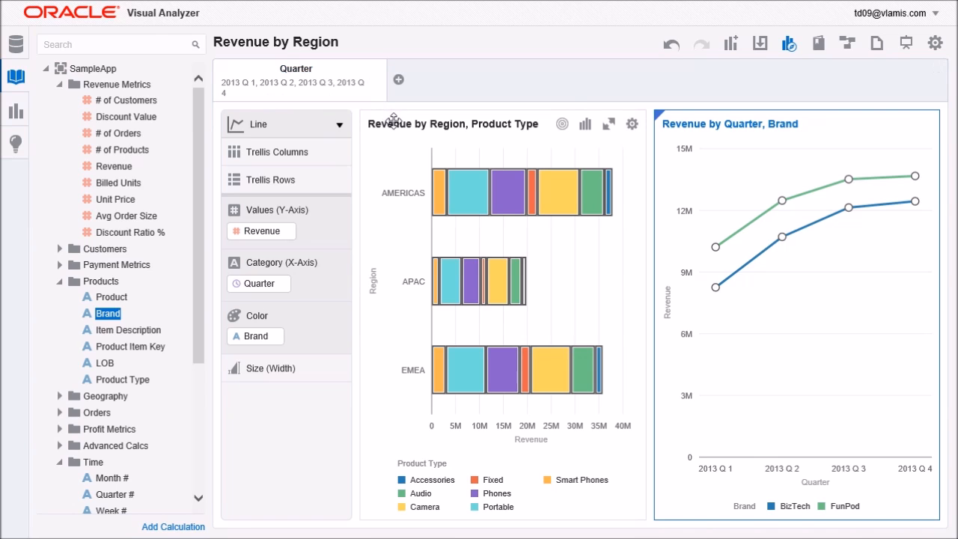
# Move the Revenue by Quarter, Brand line chart above the Revenue by Region, Product Type chart, spanning the canvas width
pyautogui.moveTo(582, 196)
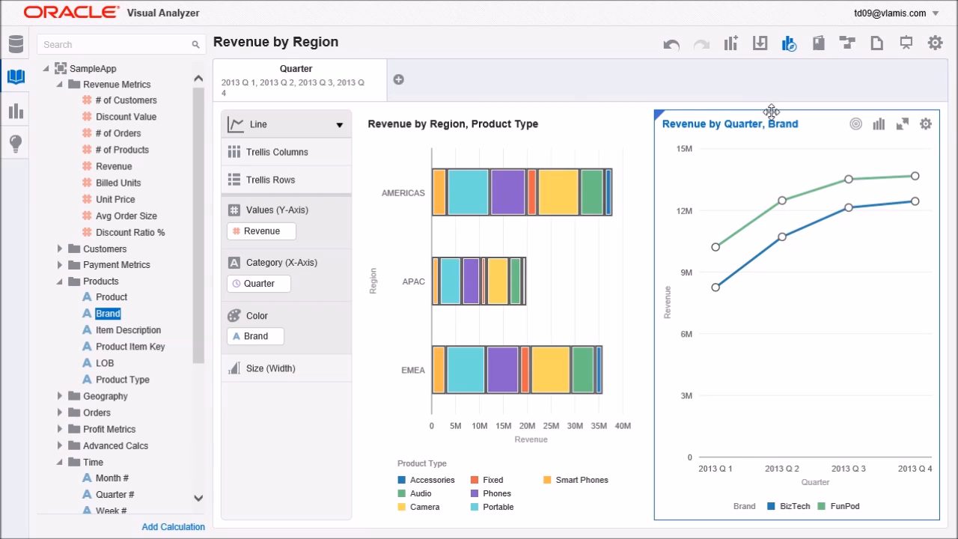
pyautogui.moveTo(771, 111); pyautogui.dragTo(499, 117)
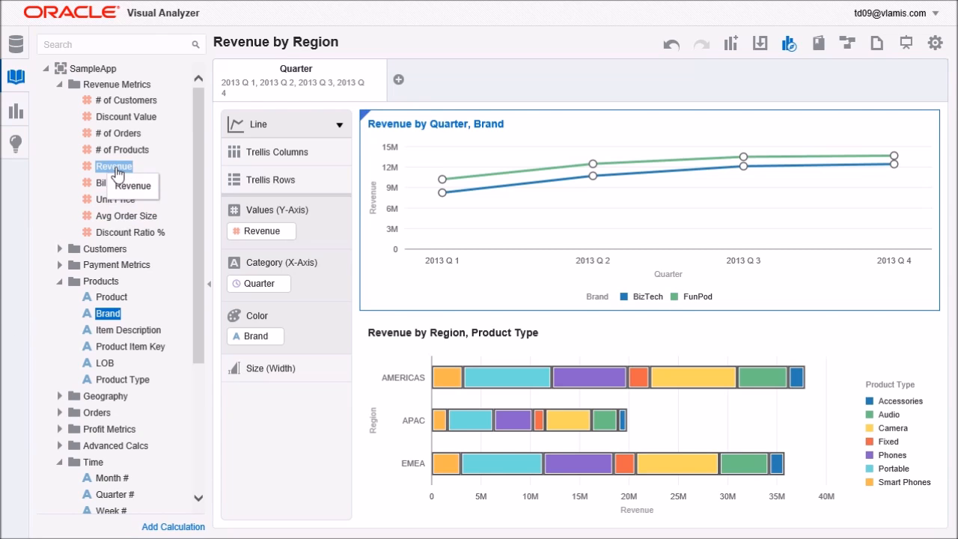
# Create a Tile visualization from the Revenue metric
pyautogui.rightClick(125, 173)
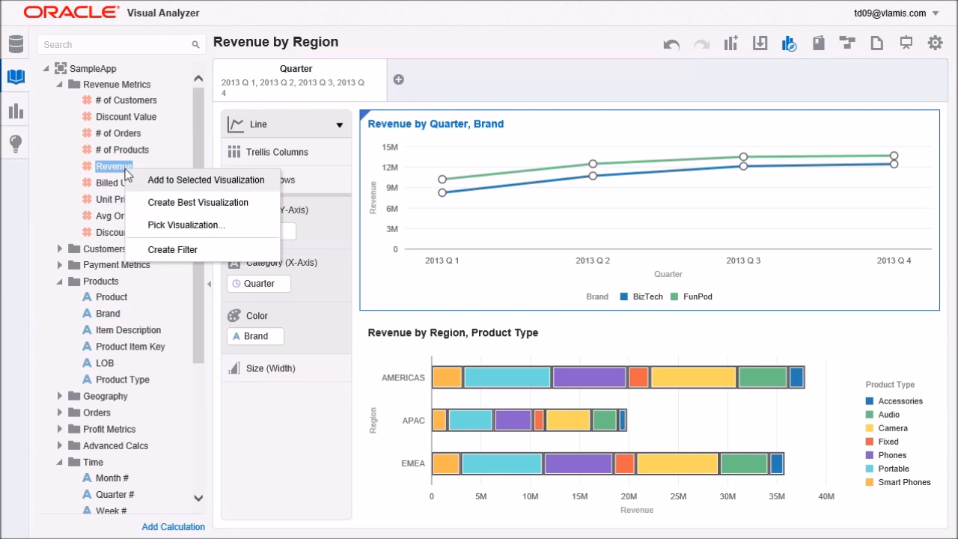
pyautogui.click(178, 226)
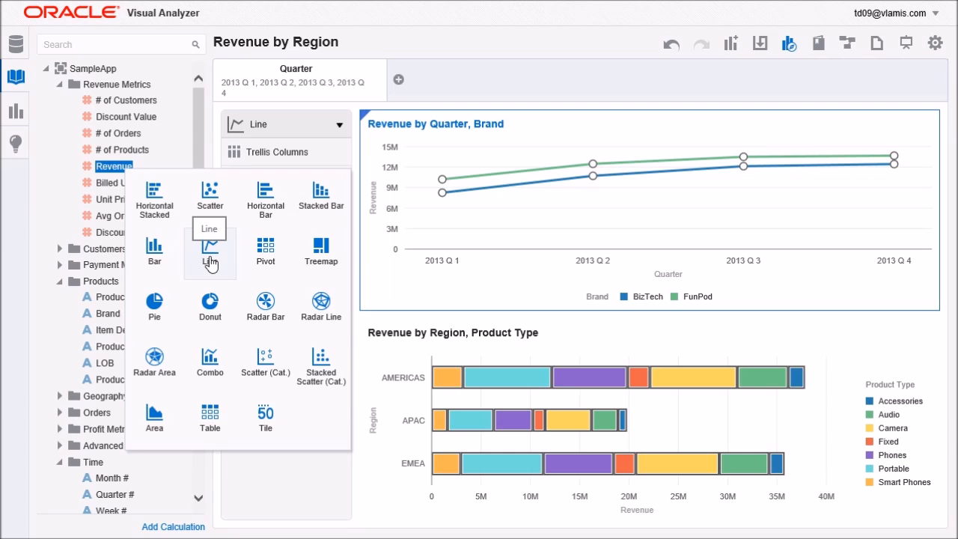
pyautogui.click(265, 416)
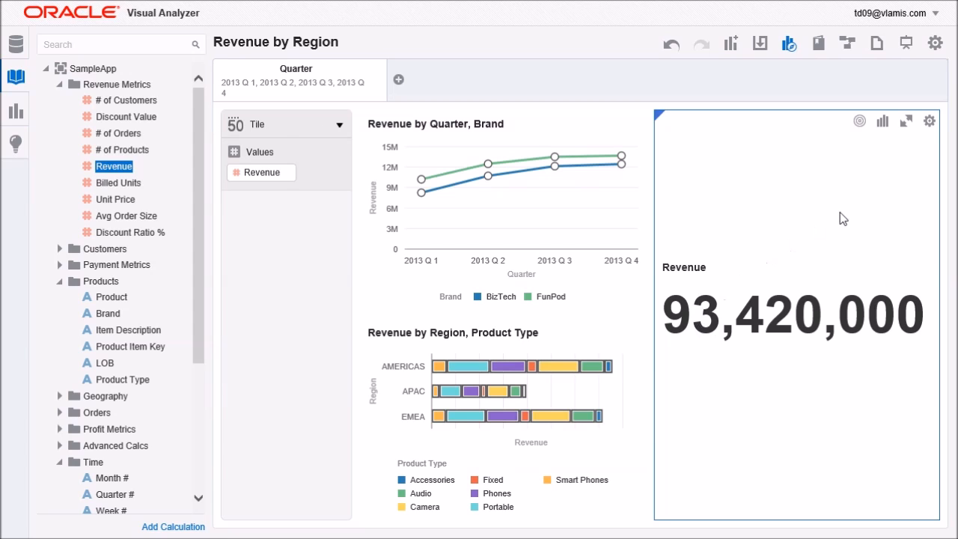
# Set the Revenue tile's number format to Number with abbreviation on and decimals set to None
pyautogui.click(929, 122)
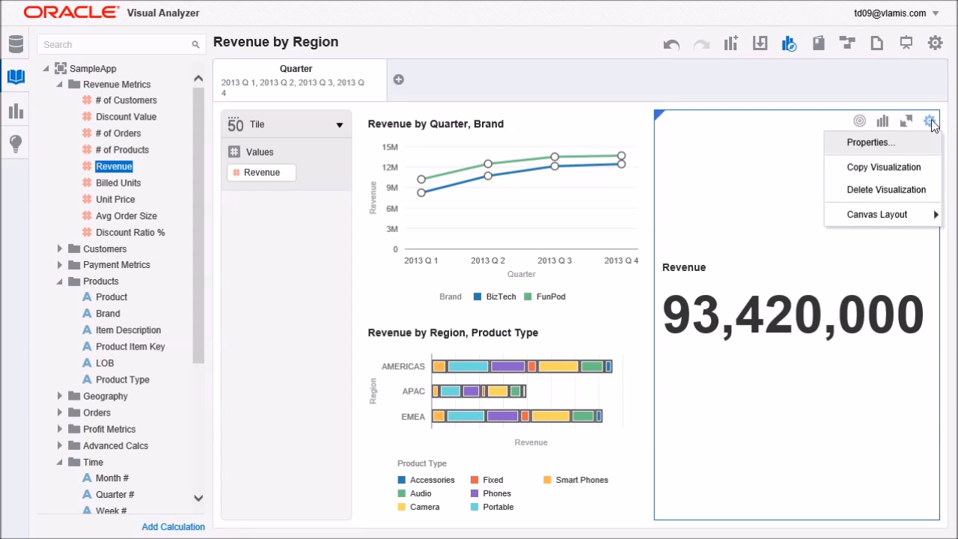
pyautogui.click(896, 144)
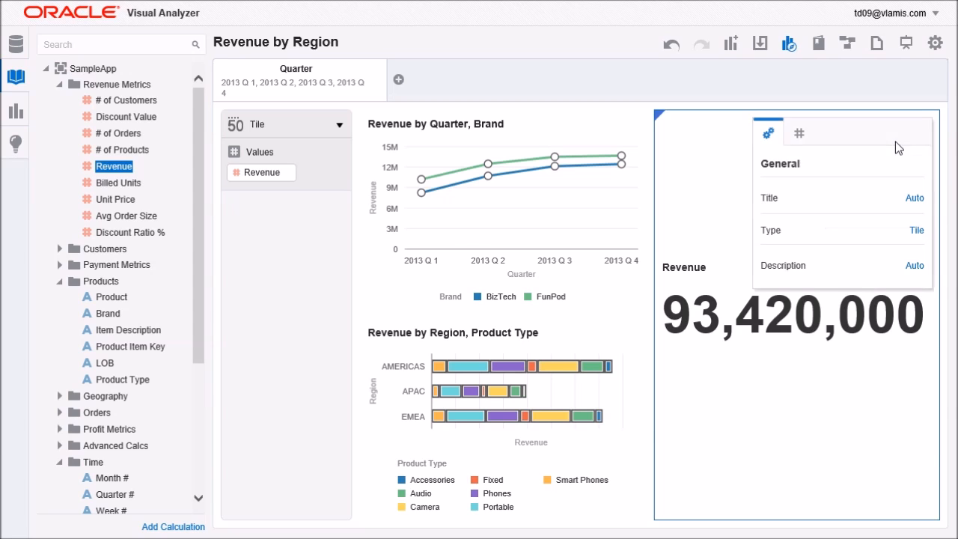
pyautogui.click(800, 140)
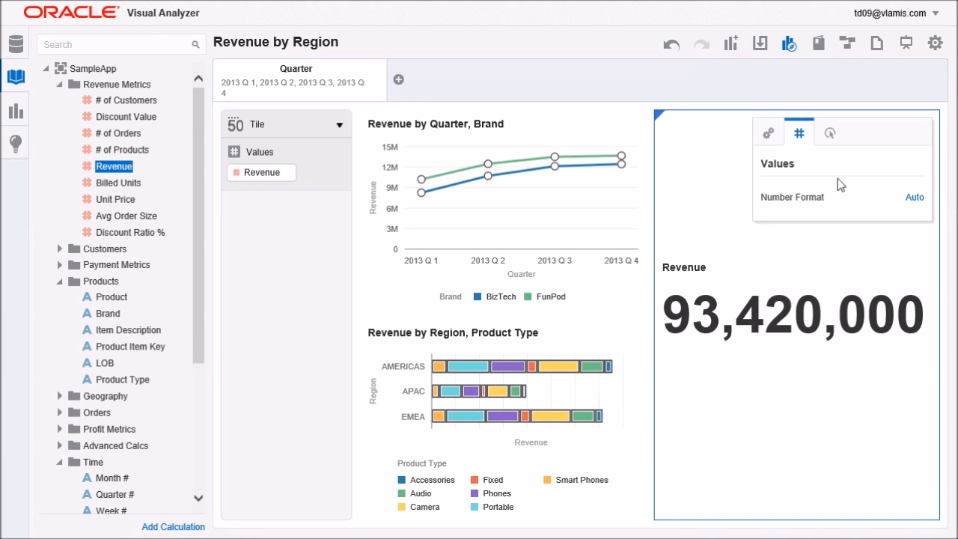
pyautogui.click(913, 199)
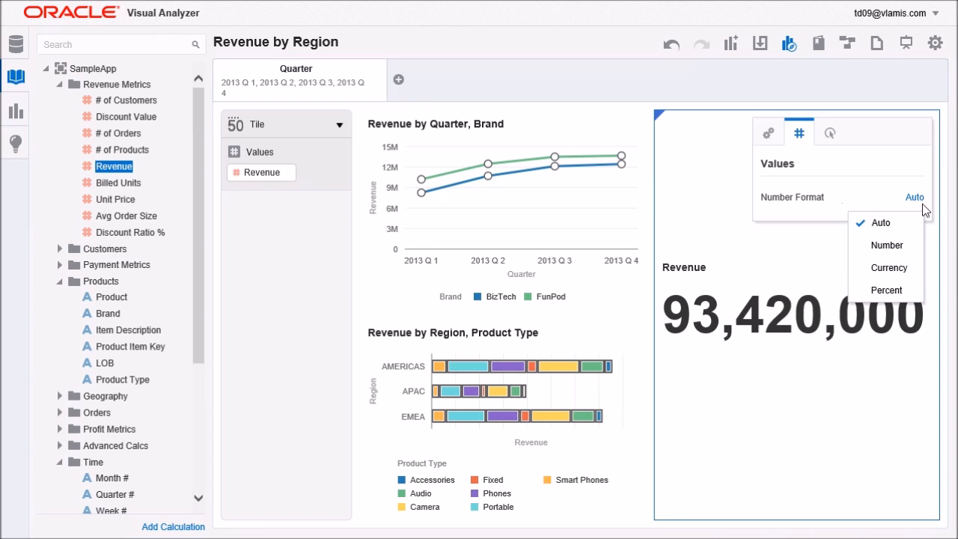
pyautogui.click(888, 244)
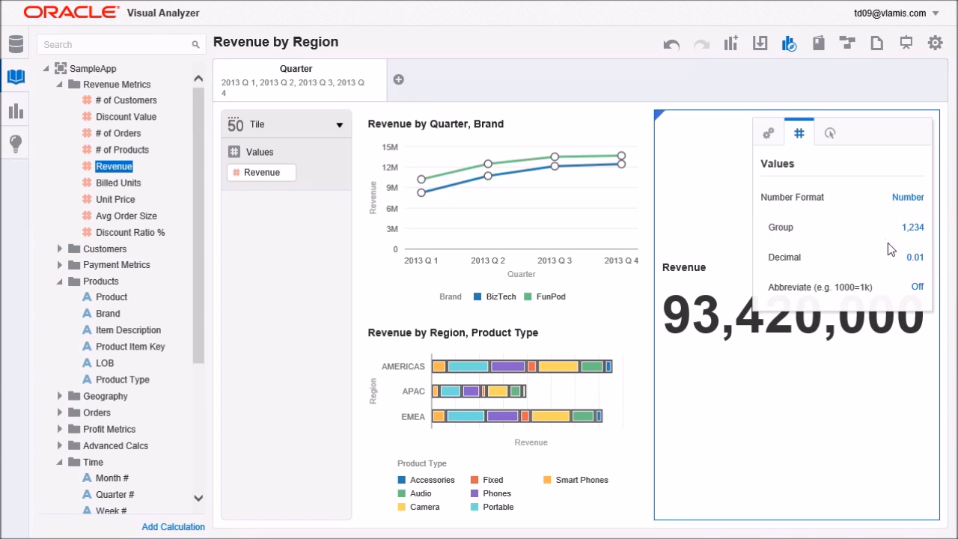
pyautogui.click(908, 289)
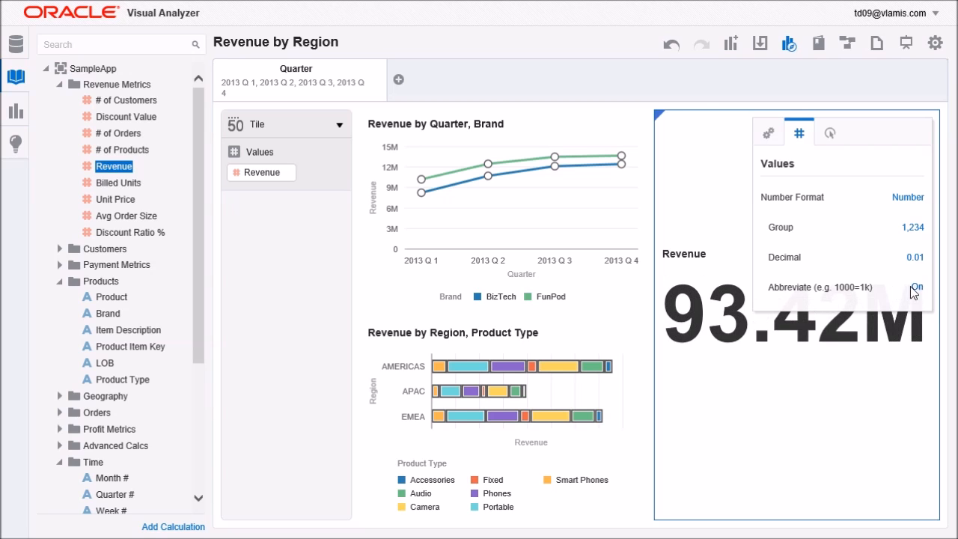
pyautogui.click(917, 288)
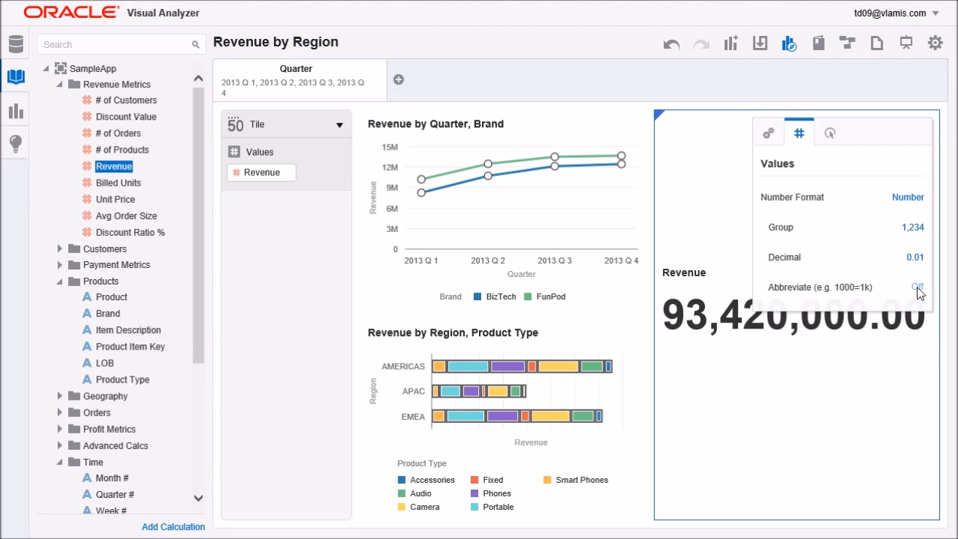
pyautogui.click(917, 287)
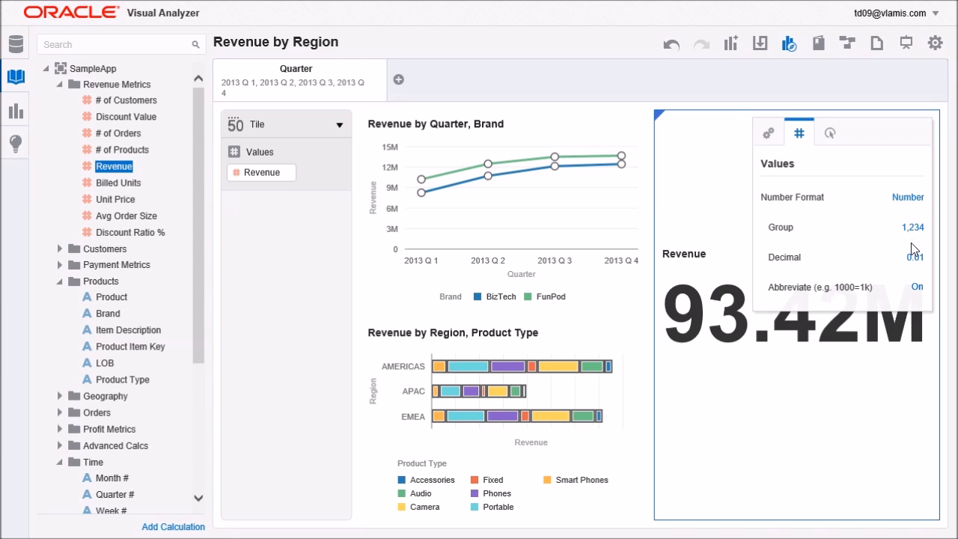
pyautogui.click(915, 256)
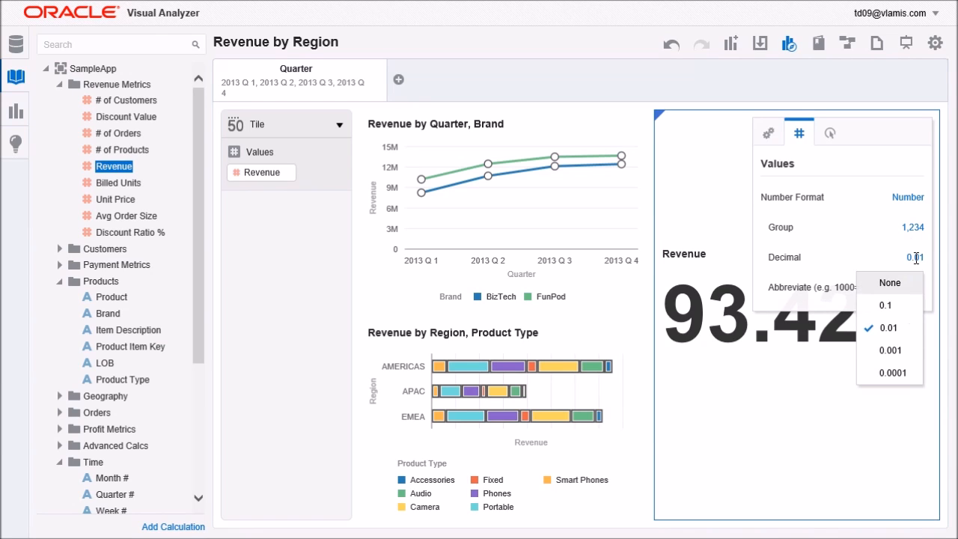
pyautogui.click(889, 282)
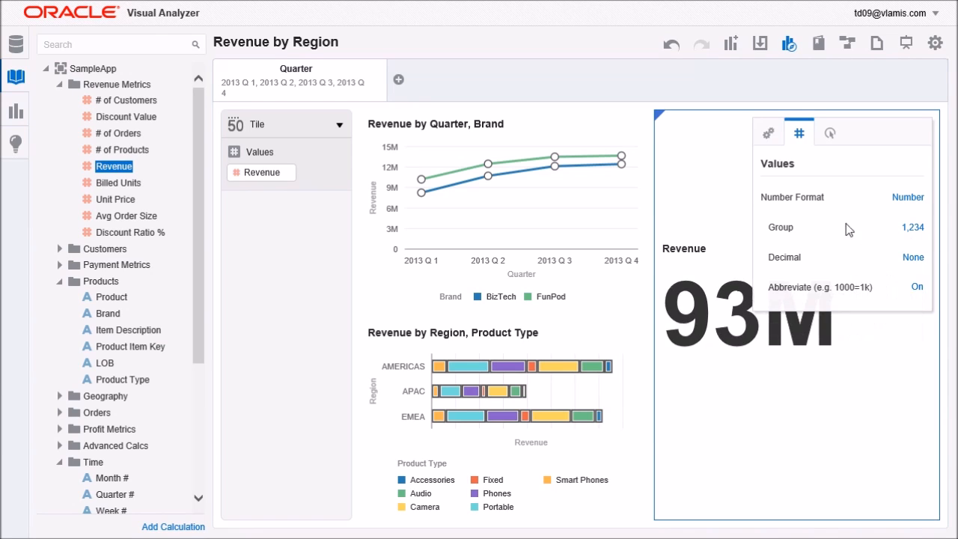
# Add a Map visualization to the canvas directly below the Revenue tile
pyautogui.click(696, 139)
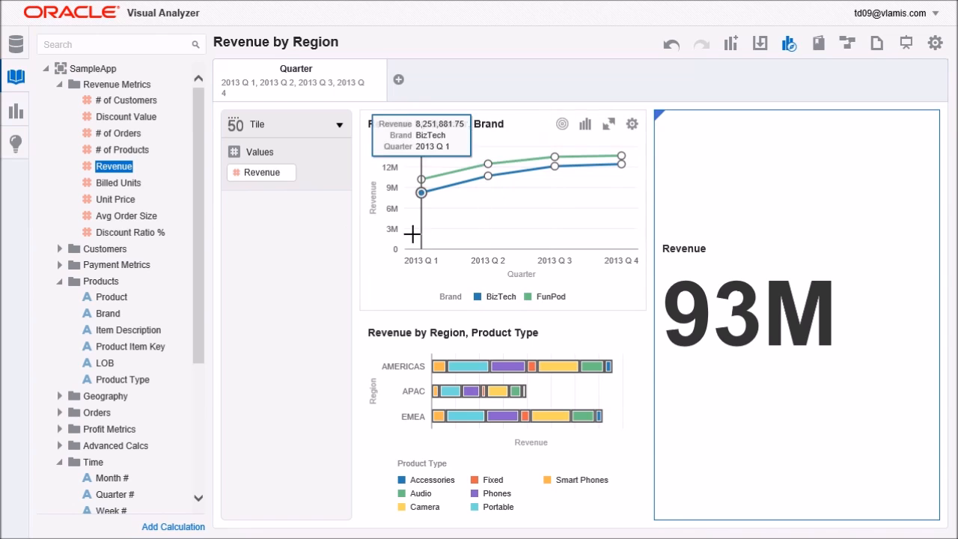
pyautogui.click(11, 113)
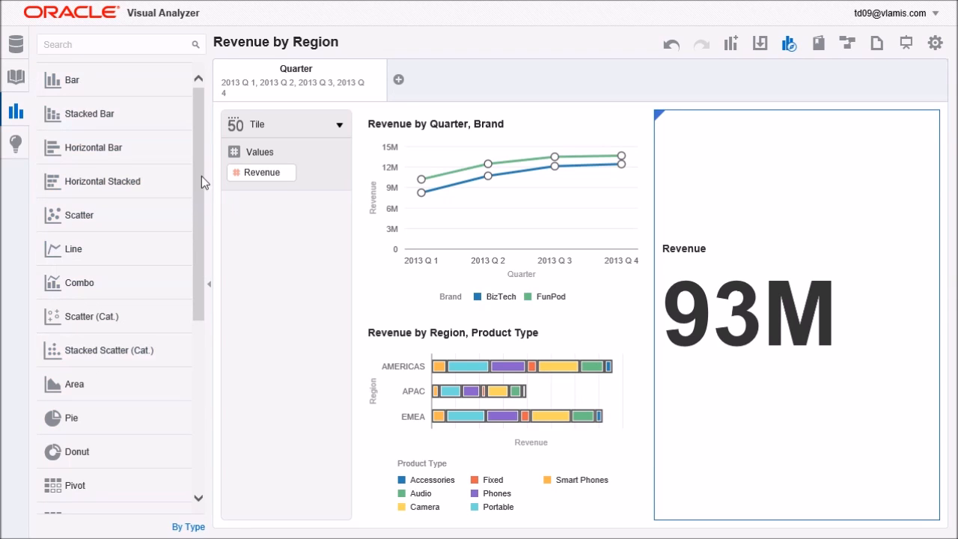
pyautogui.moveTo(201, 177); pyautogui.dragTo(187, 355)
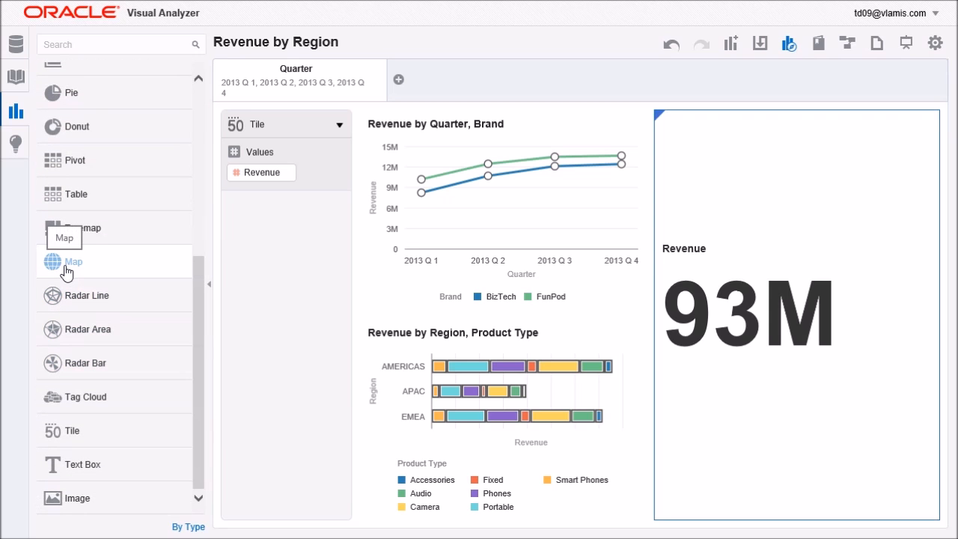
pyautogui.moveTo(66, 271); pyautogui.dragTo(726, 522)
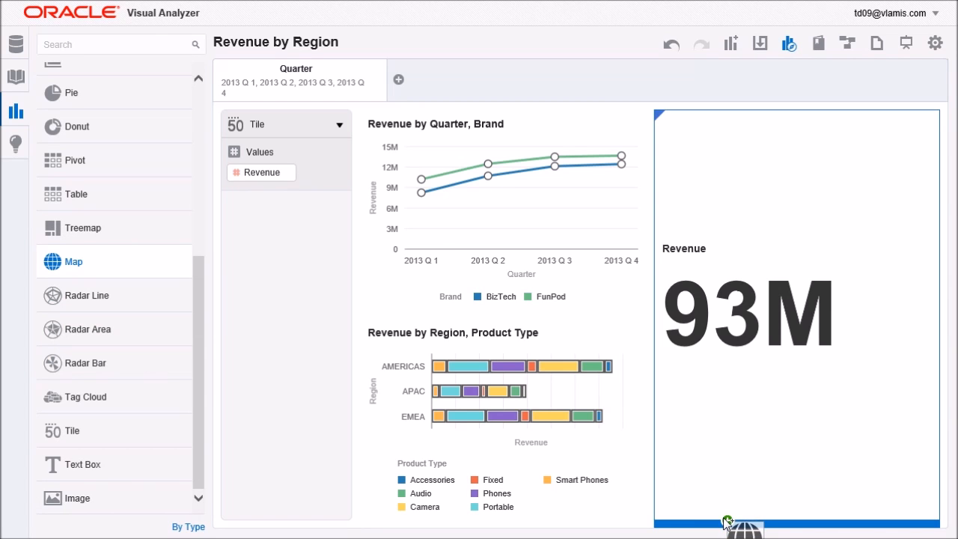
pyautogui.moveTo(726, 522); pyautogui.dragTo(723, 521)
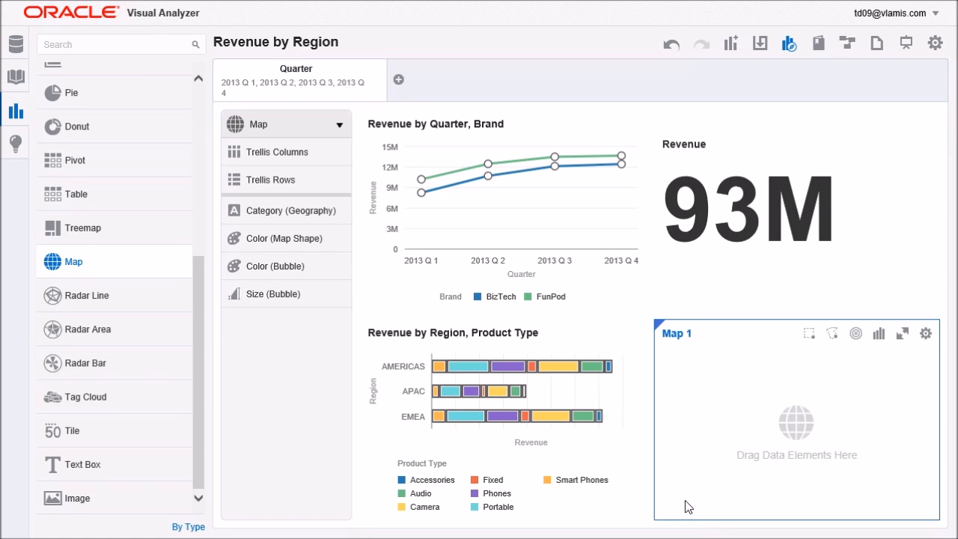
# Assign Country Name from Geography as the map's category and Revenue as its map shape color
pyautogui.click(15, 80)
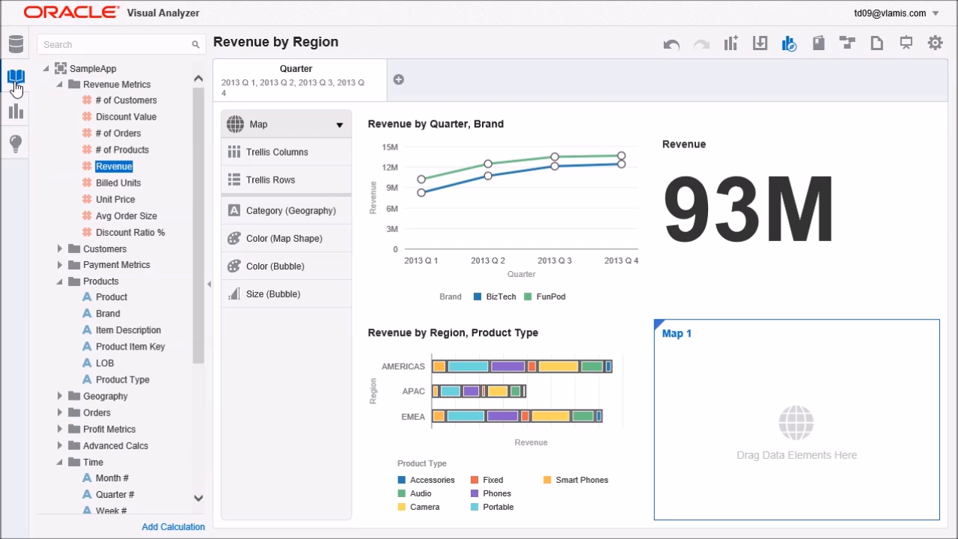
pyautogui.click(60, 396)
pyautogui.moveTo(194, 222); pyautogui.dragTo(188, 325)
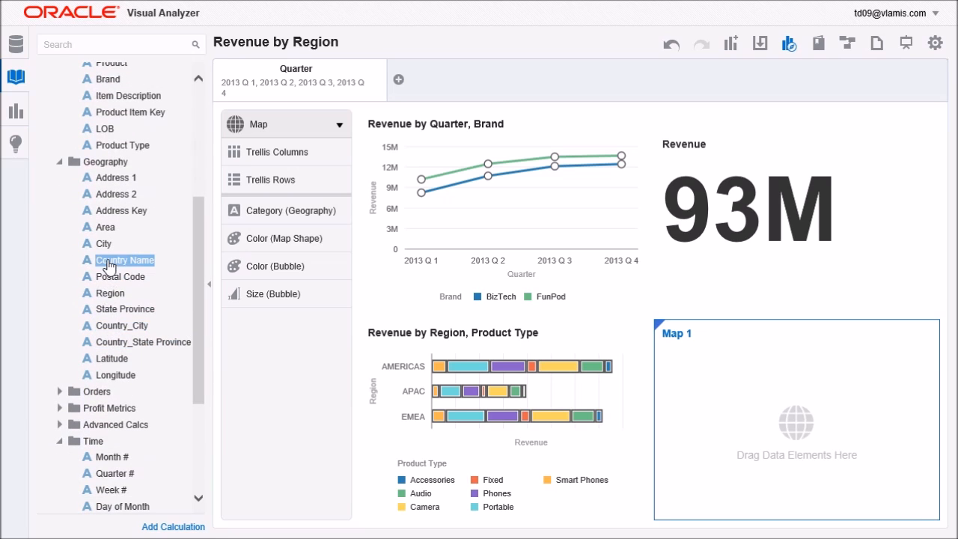
pyautogui.moveTo(109, 263); pyautogui.dragTo(730, 405)
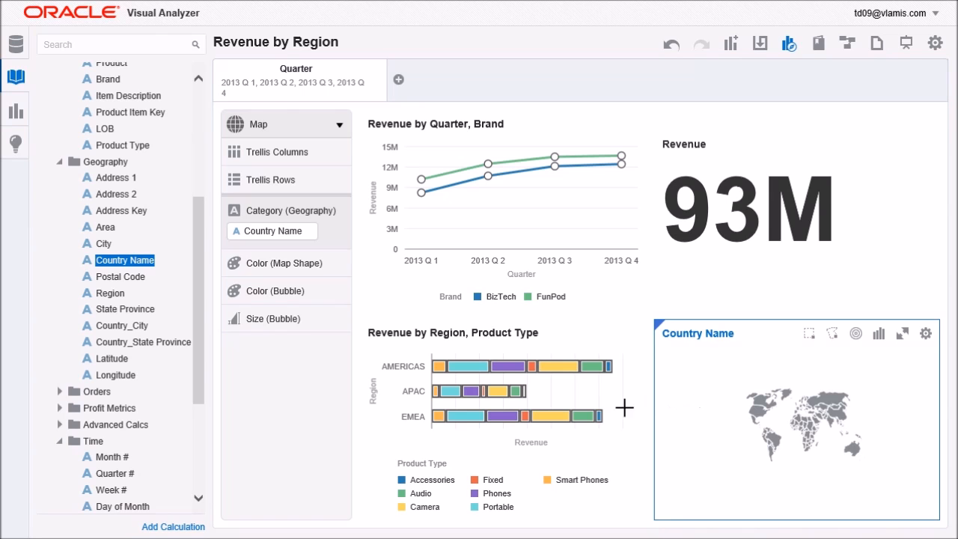
pyautogui.moveTo(199, 297); pyautogui.dragTo(184, 188)
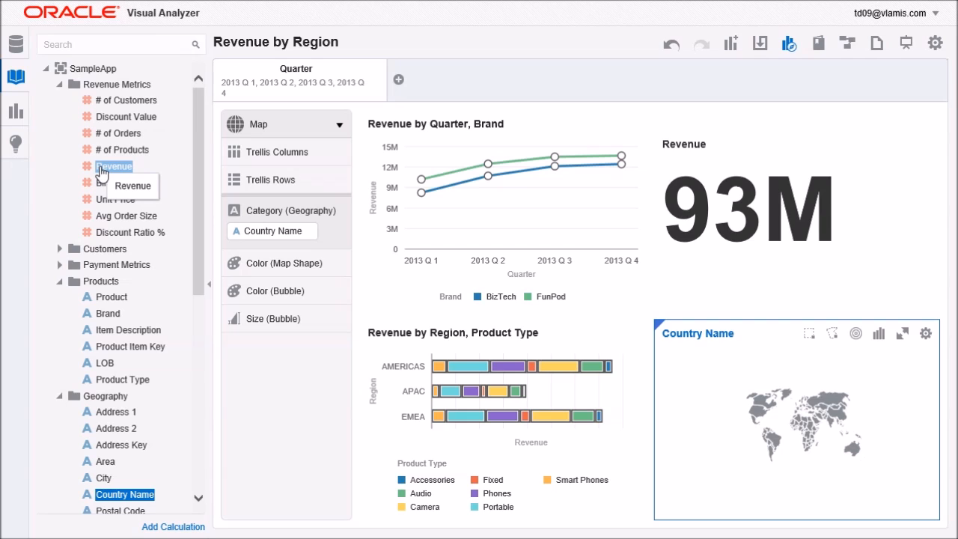
pyautogui.moveTo(100, 171); pyautogui.dragTo(264, 265)
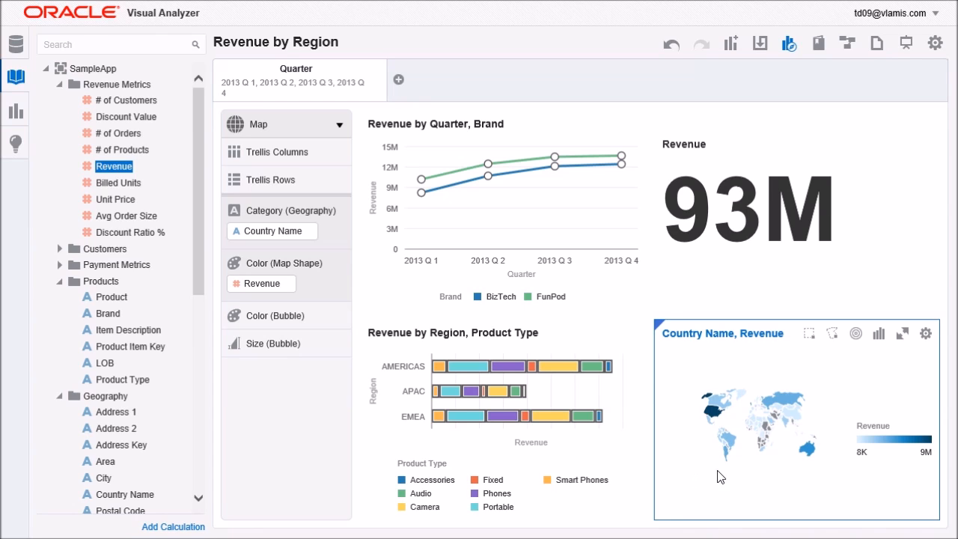
# Maximize the map and give it the custom title "Country-wise Revenue"
pyautogui.click(903, 334)
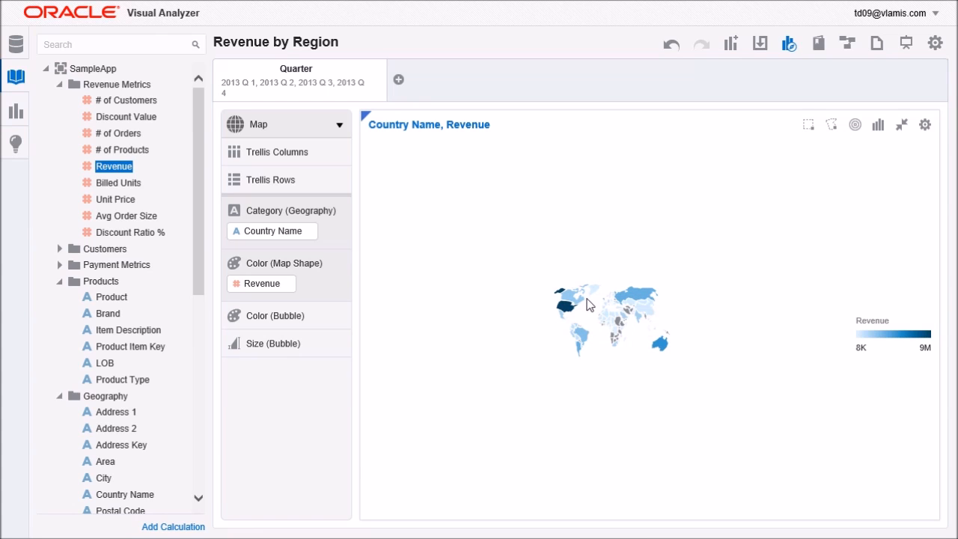
pyautogui.click(925, 126)
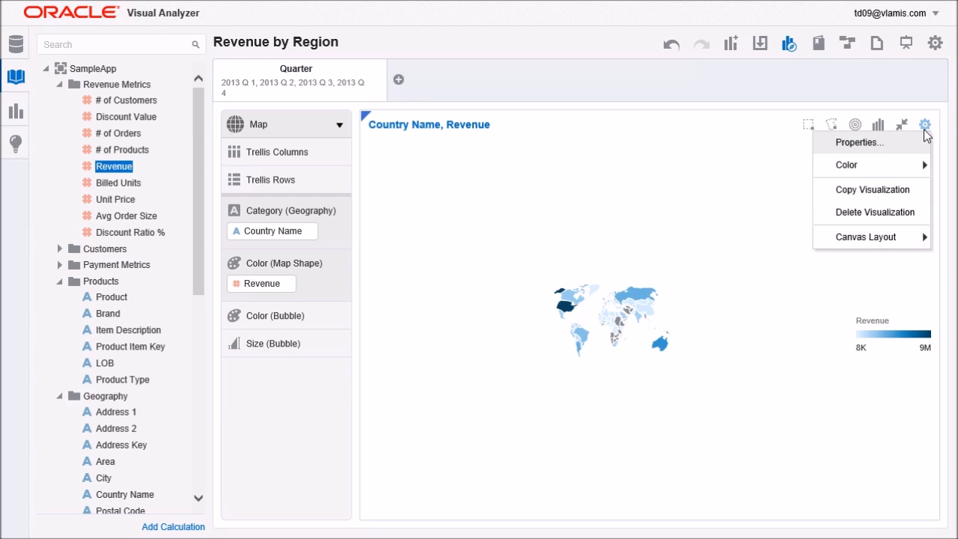
pyautogui.click(887, 145)
pyautogui.click(914, 199)
pyautogui.click(890, 243)
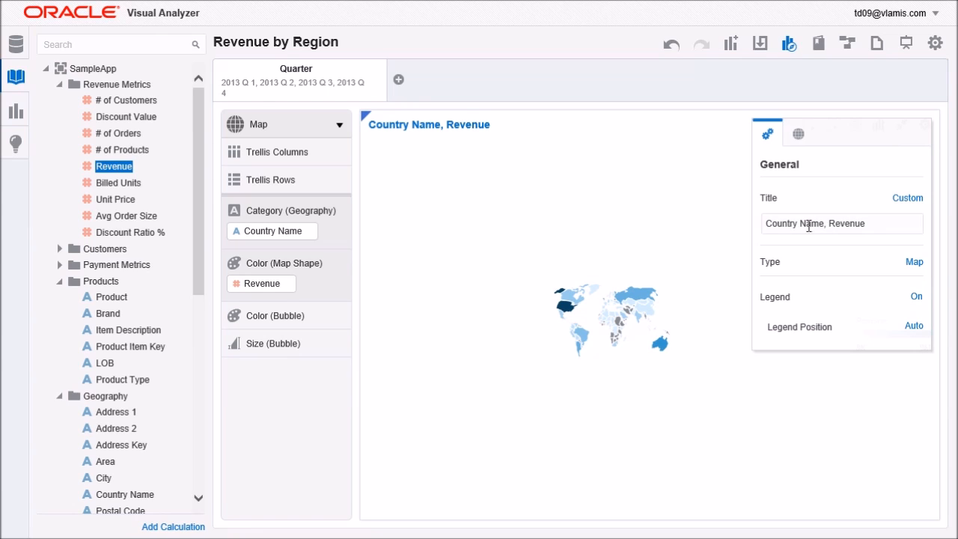
pyautogui.moveTo(867, 224); pyautogui.dragTo(756, 227)
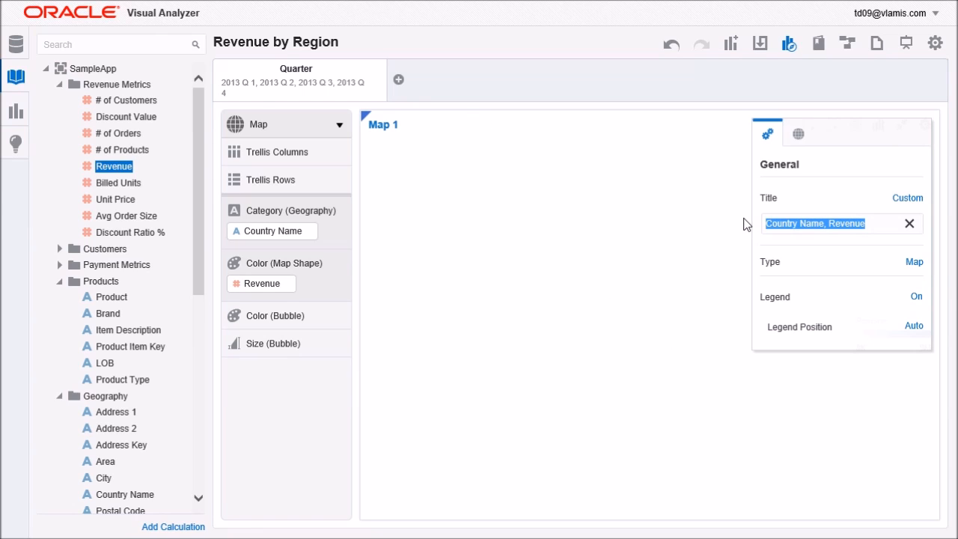
pyautogui.write('4')
pyautogui.press('BackSpace')
pyautogui.write('Country-wise R')
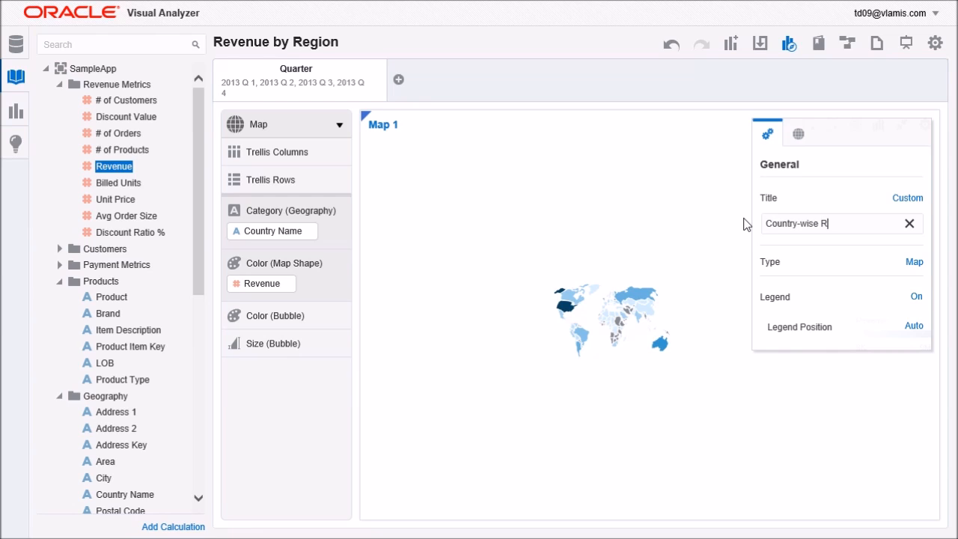
pyautogui.write('evenue')
pyautogui.click(725, 218)
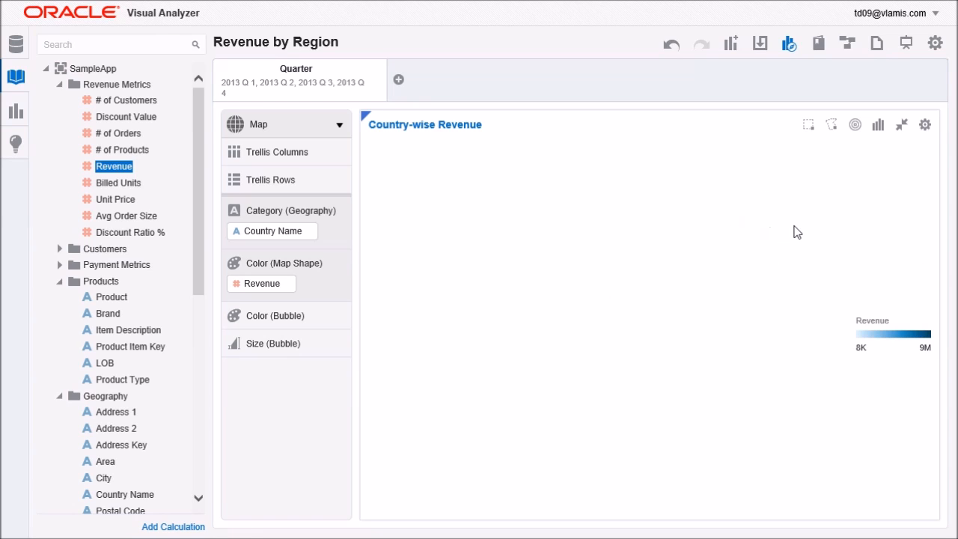
# Turn on the map's zoom control and zoom in until the world map fills the visualization
pyautogui.click(925, 125)
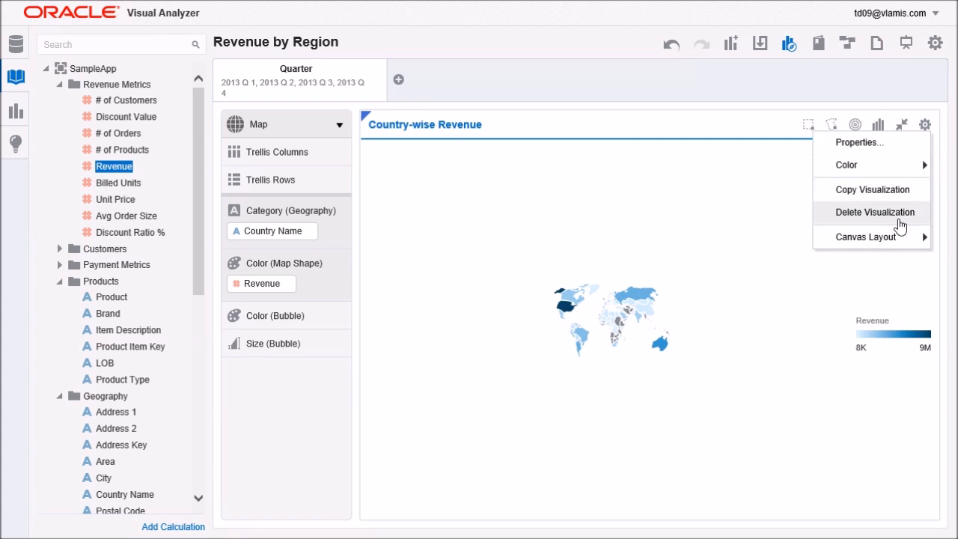
pyautogui.click(865, 165)
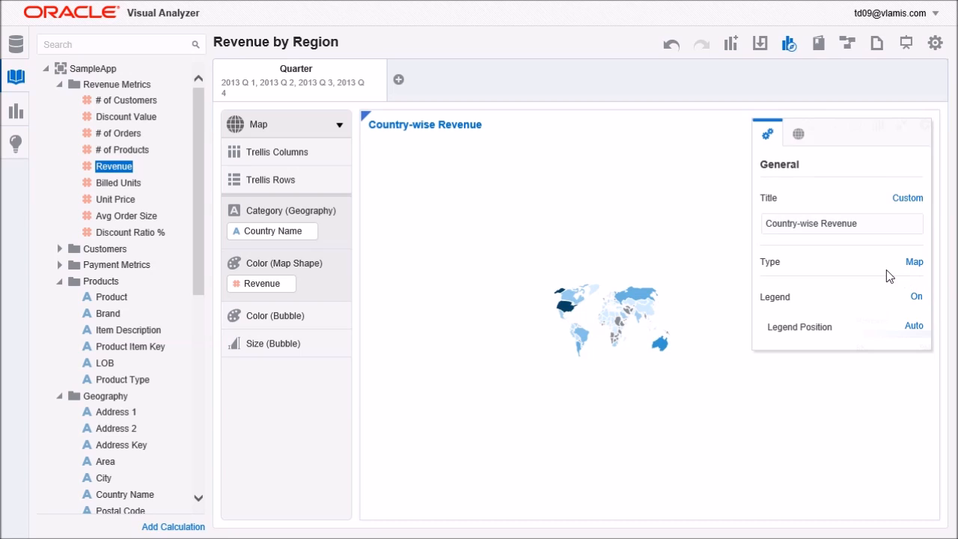
pyautogui.click(798, 133)
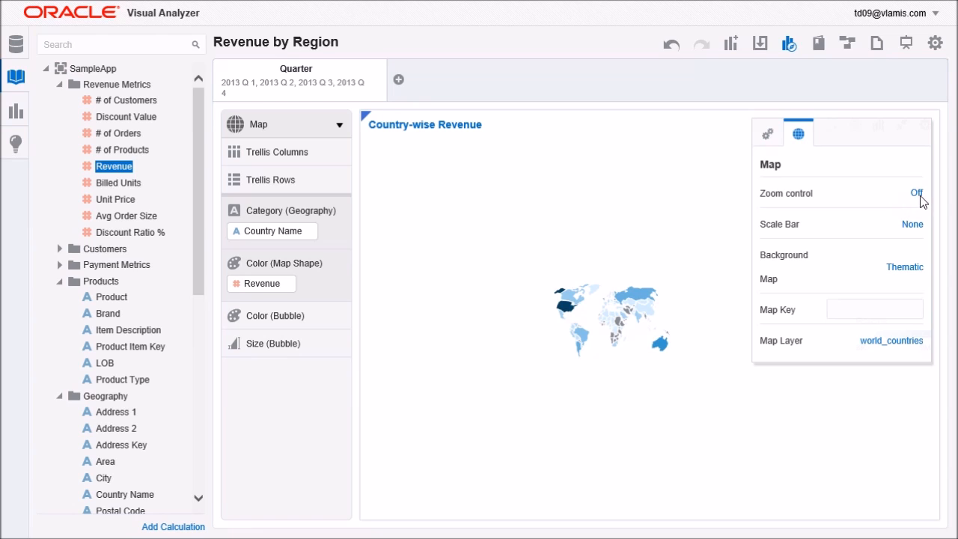
pyautogui.click(917, 193)
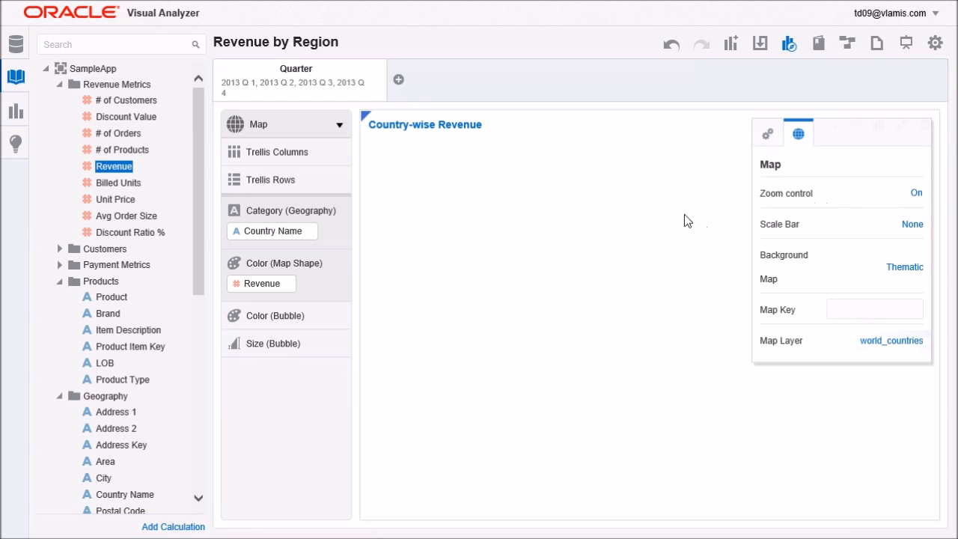
pyautogui.click(650, 188)
pyautogui.click(378, 487)
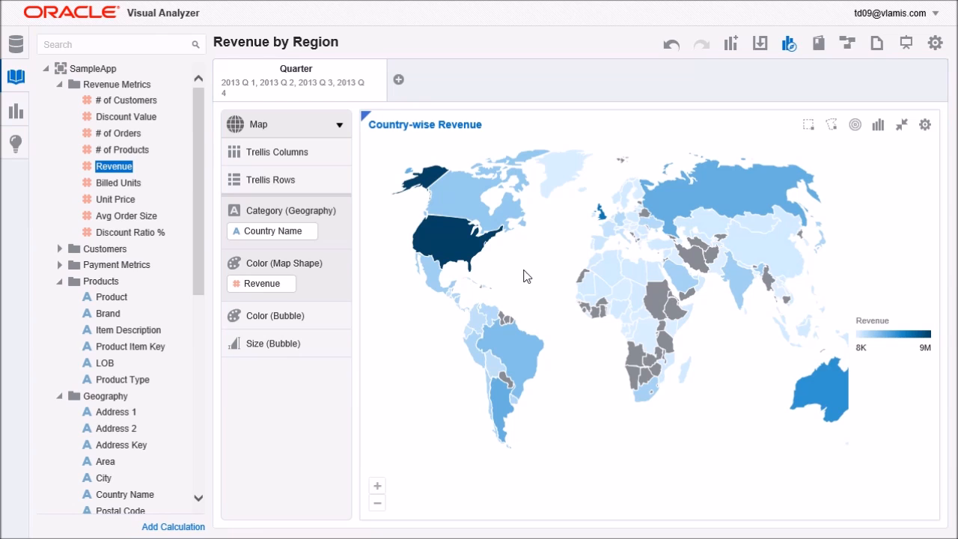
# Restore the Country-wise Revenue map to its place on the canvas and zoom it out to show more of the world
pyautogui.moveTo(754, 216)
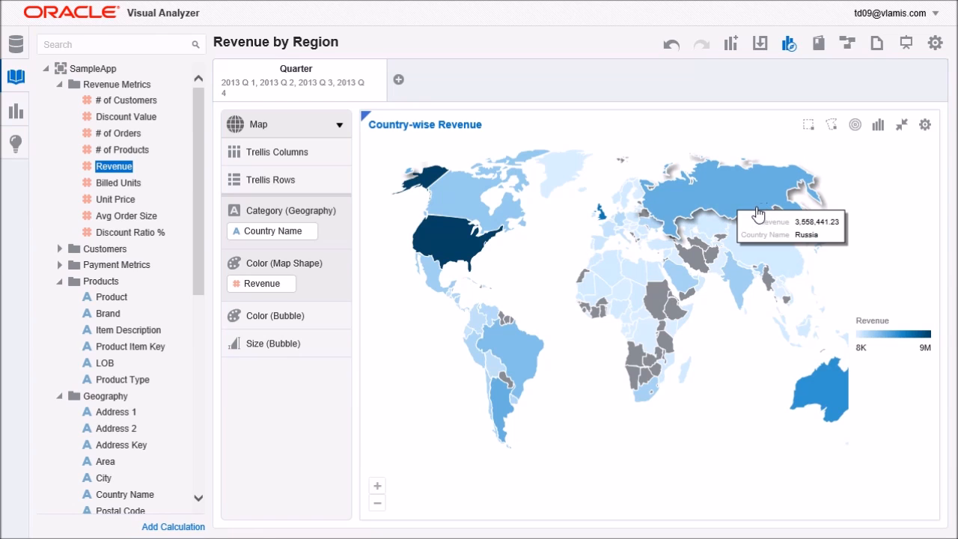
pyautogui.click(903, 125)
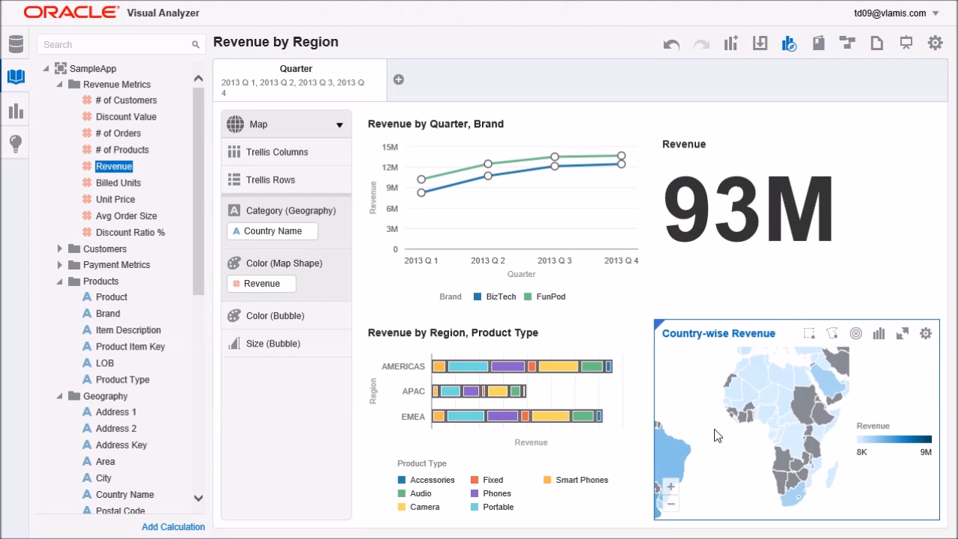
pyautogui.click(673, 504)
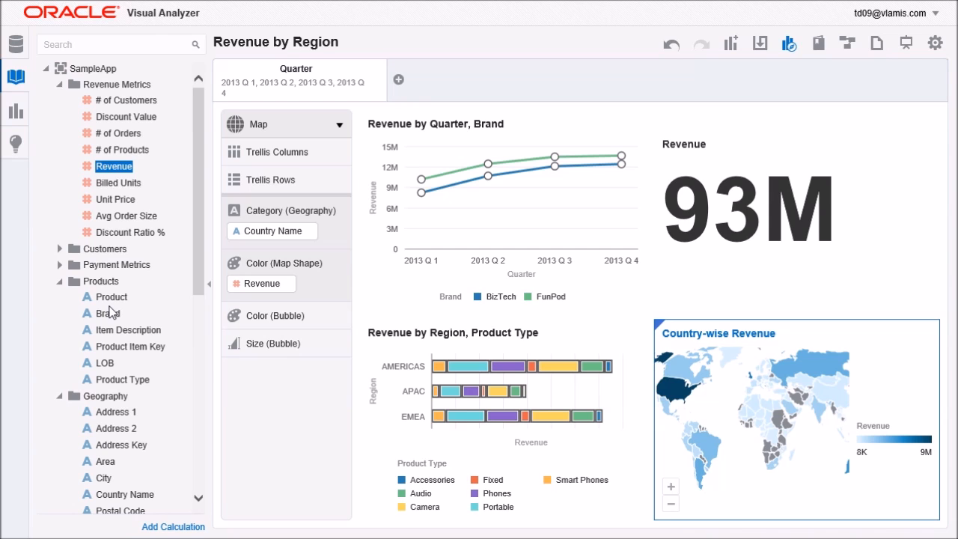
# Copy the Revenue by Region, Product Type chart and paste it between the Revenue tile and the Country-wise Revenue map
pyautogui.moveTo(485, 348)
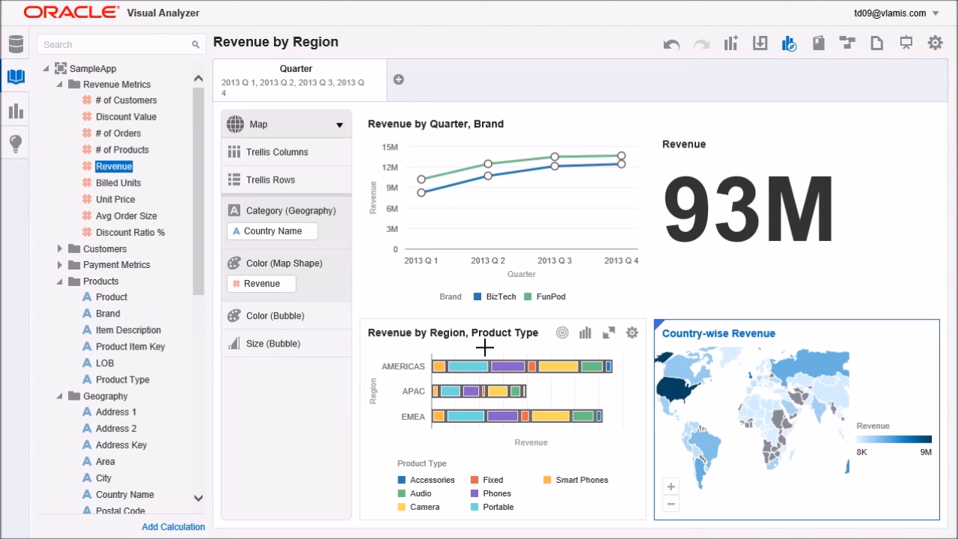
pyautogui.click(632, 336)
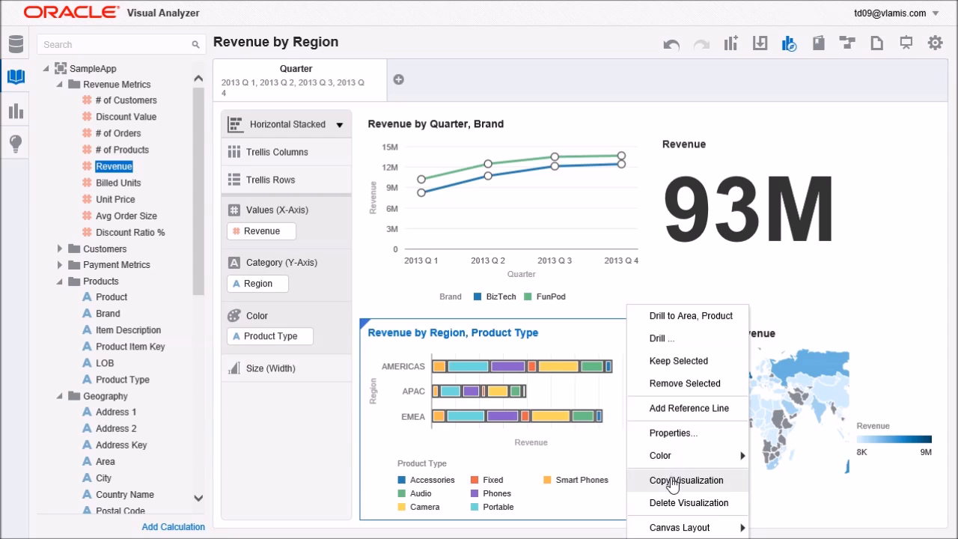
pyautogui.click(673, 487)
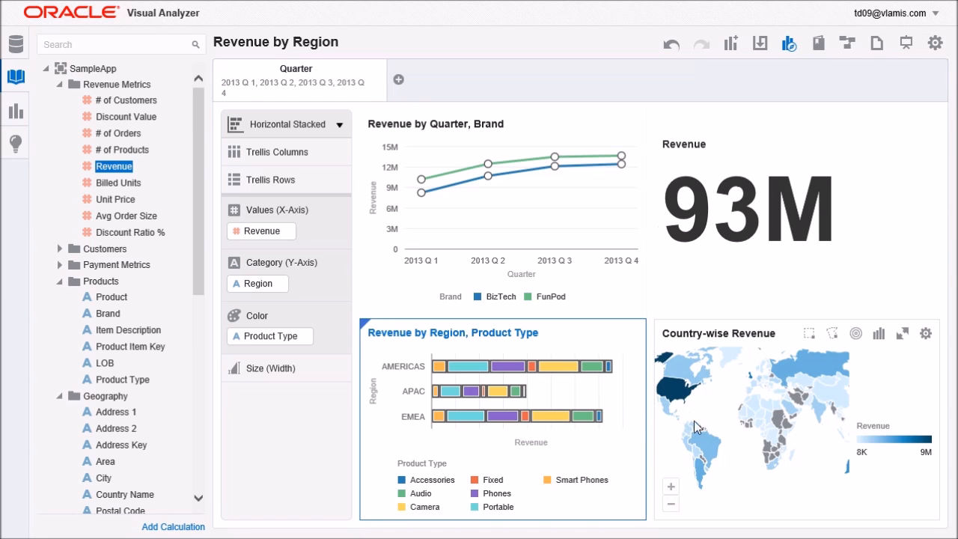
pyautogui.rightClick(753, 315)
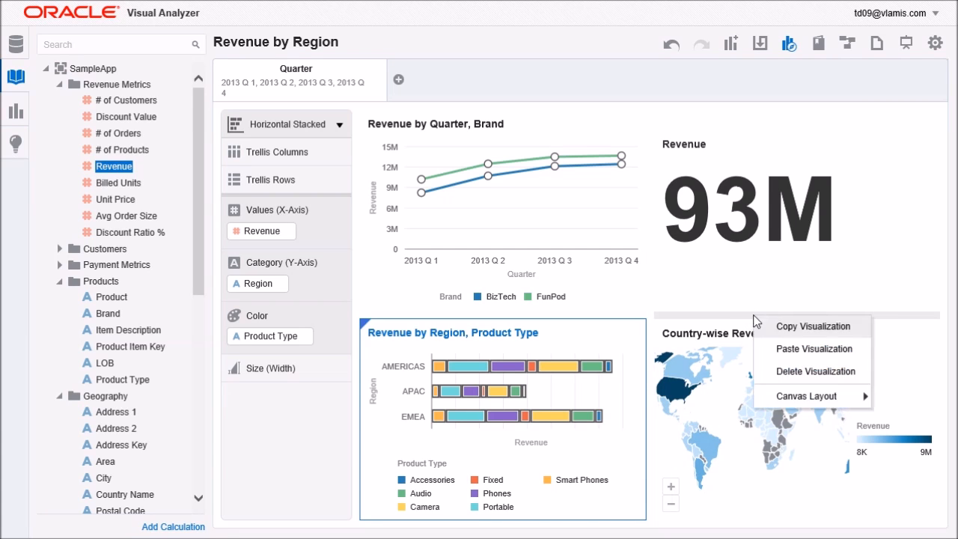
pyautogui.click(777, 346)
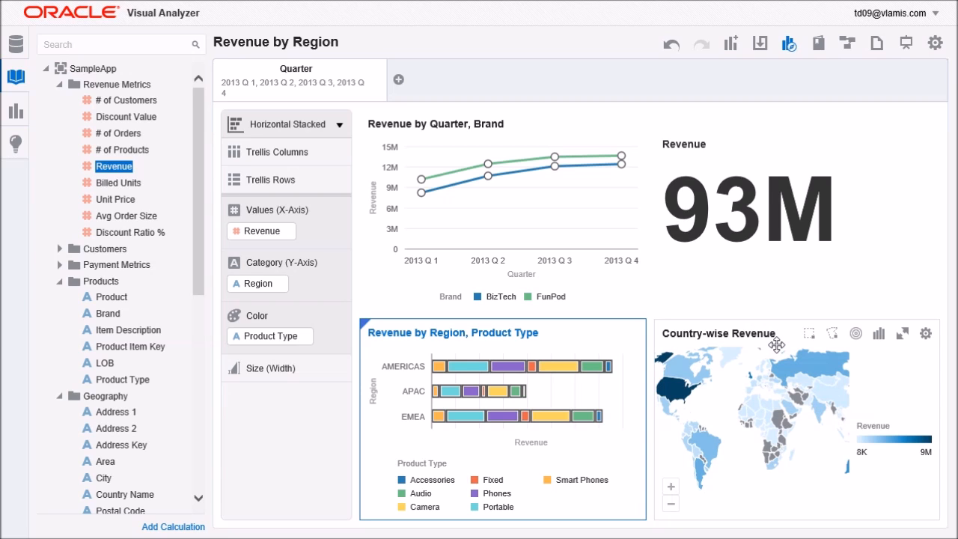
pyautogui.rightClick(709, 297)
pyautogui.click(746, 356)
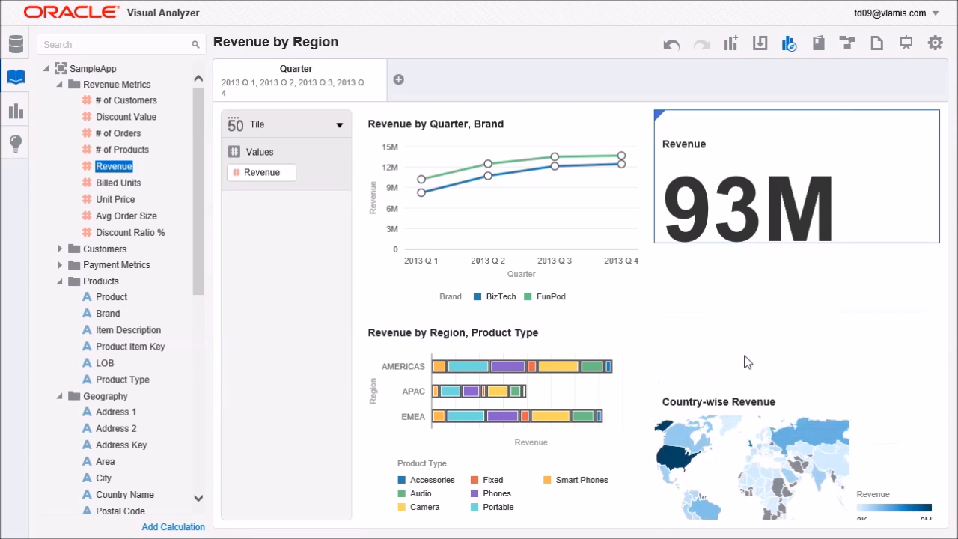
pyautogui.click(738, 360)
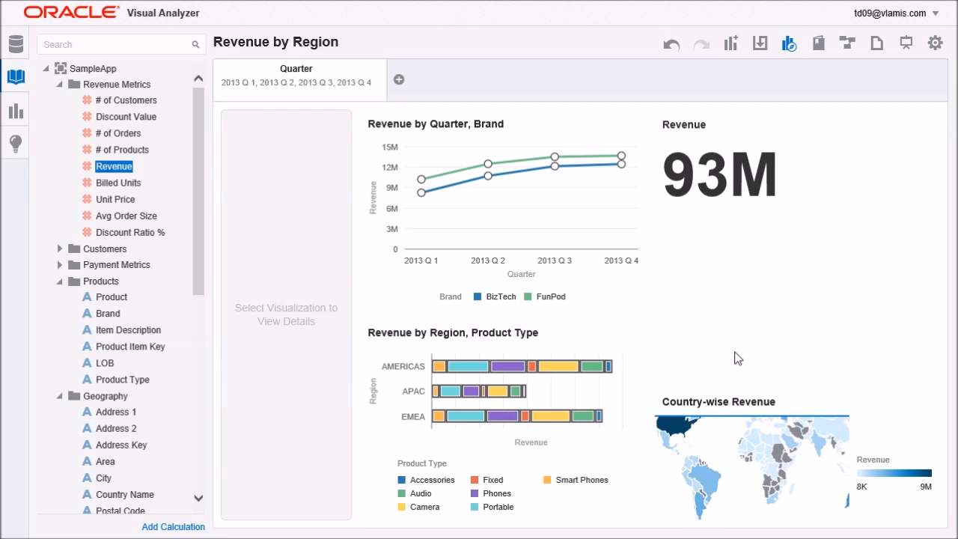
# Change the pasted Revenue by Region, Product Type chart to a Treemap
pyautogui.click(713, 337)
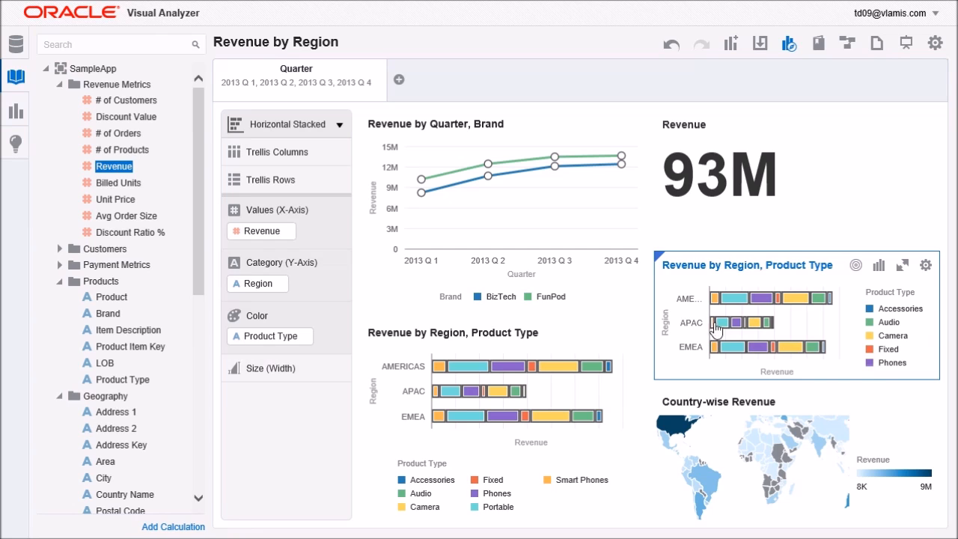
pyautogui.click(879, 267)
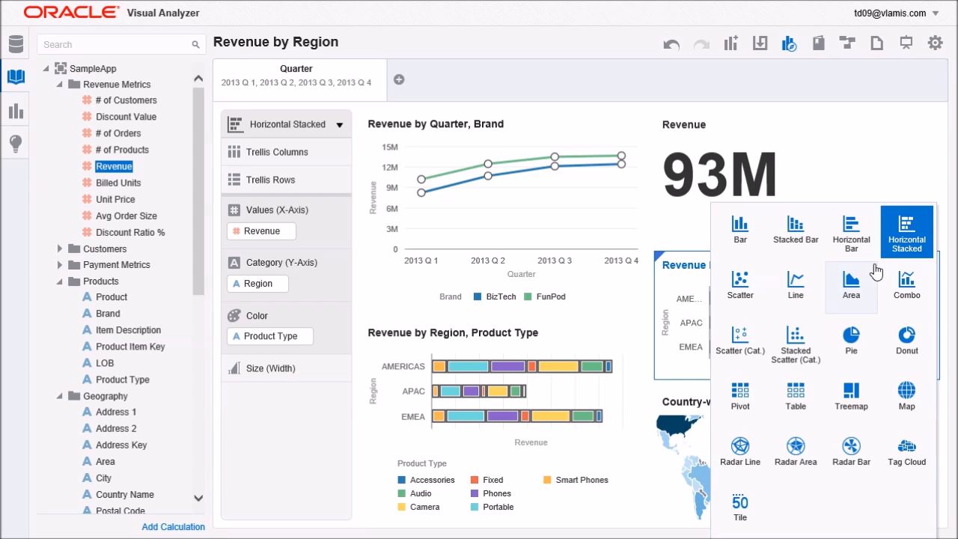
pyautogui.click(853, 399)
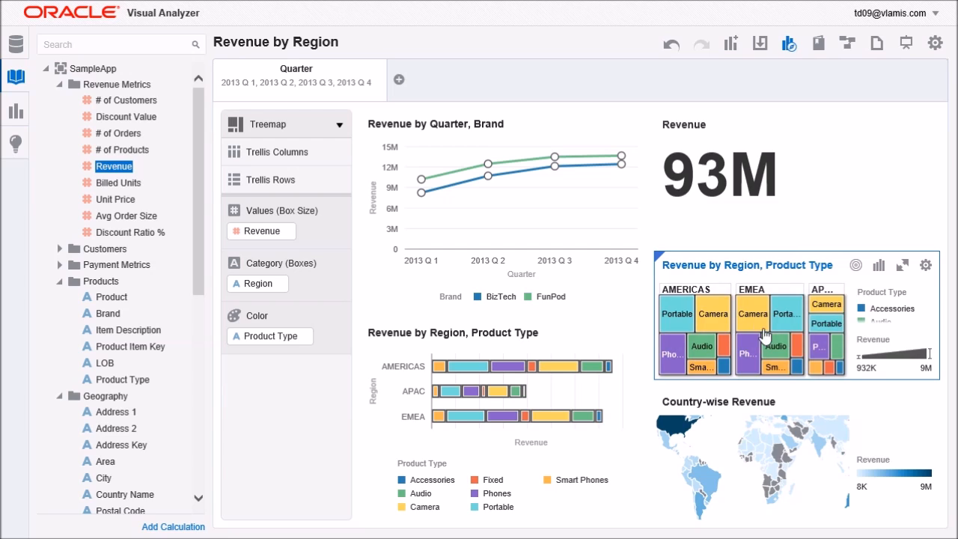
pyautogui.moveTo(765, 336)
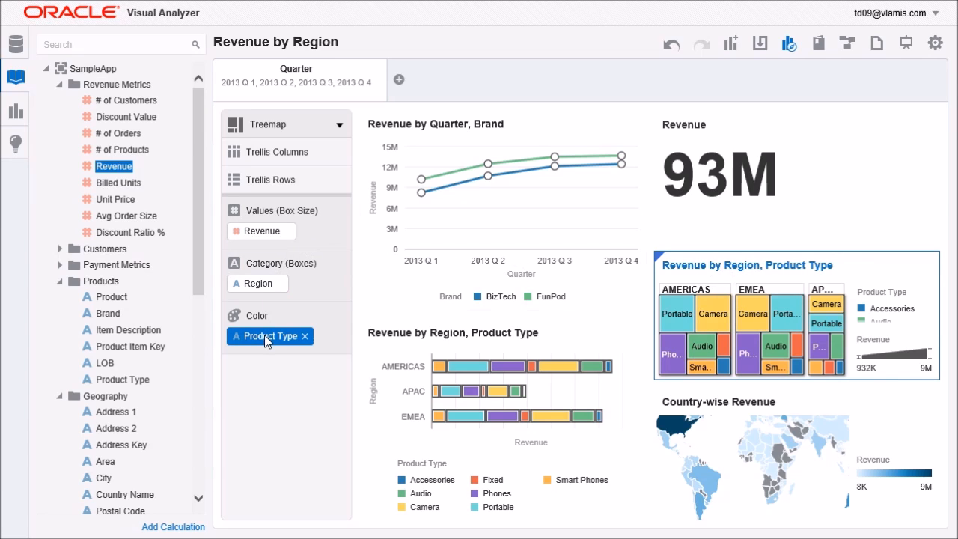
# Move Product Type from the treemap's color to its box category and color the boxes by Billed Units
pyautogui.moveTo(265, 334); pyautogui.dragTo(265, 296)
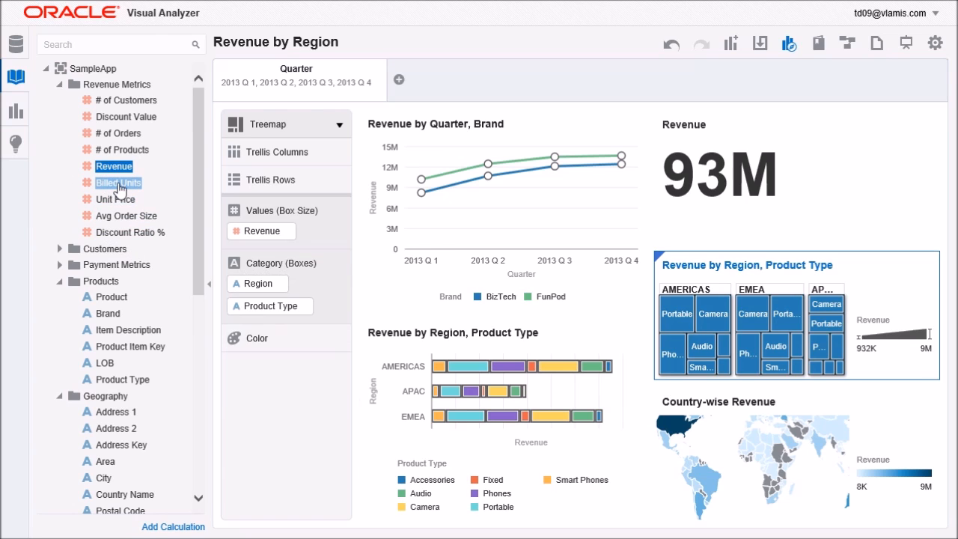
pyautogui.moveTo(120, 189); pyautogui.dragTo(257, 341)
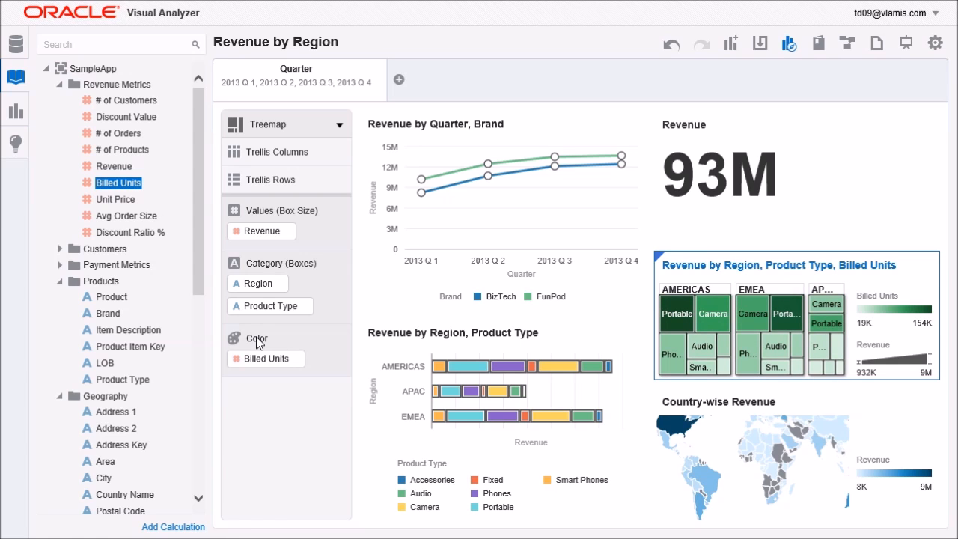
# Maximize the Revenue by Region, Product Type, Billed Units treemap to examine its boxes, and restore it to the canvas
pyautogui.moveTo(663, 307)
pyautogui.moveTo(677, 322)
pyautogui.moveTo(886, 275)
pyautogui.click(903, 265)
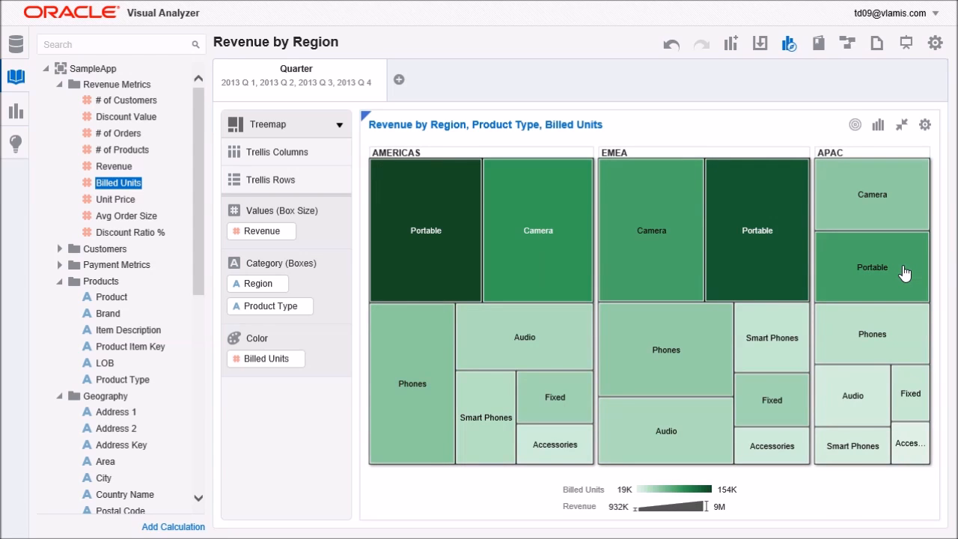
pyautogui.moveTo(906, 271)
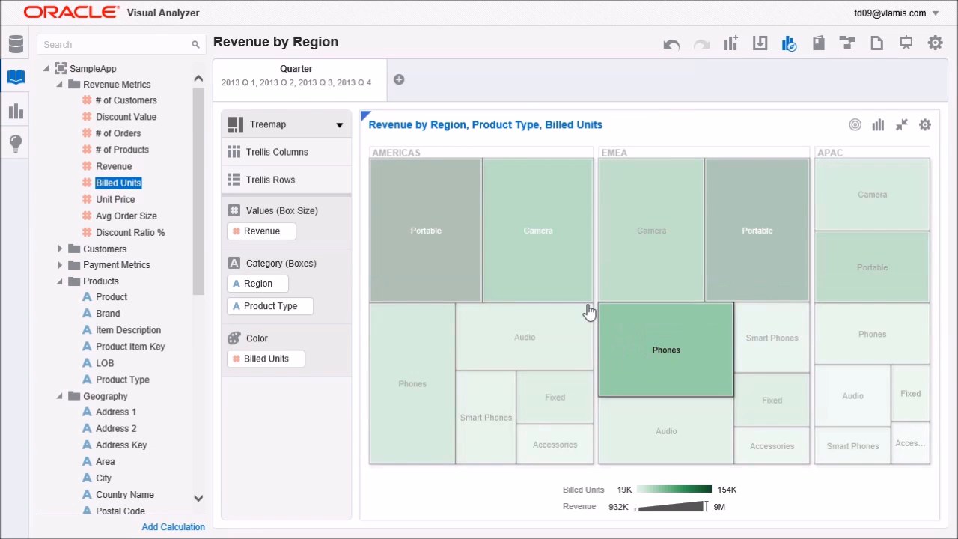
pyautogui.moveTo(587, 313)
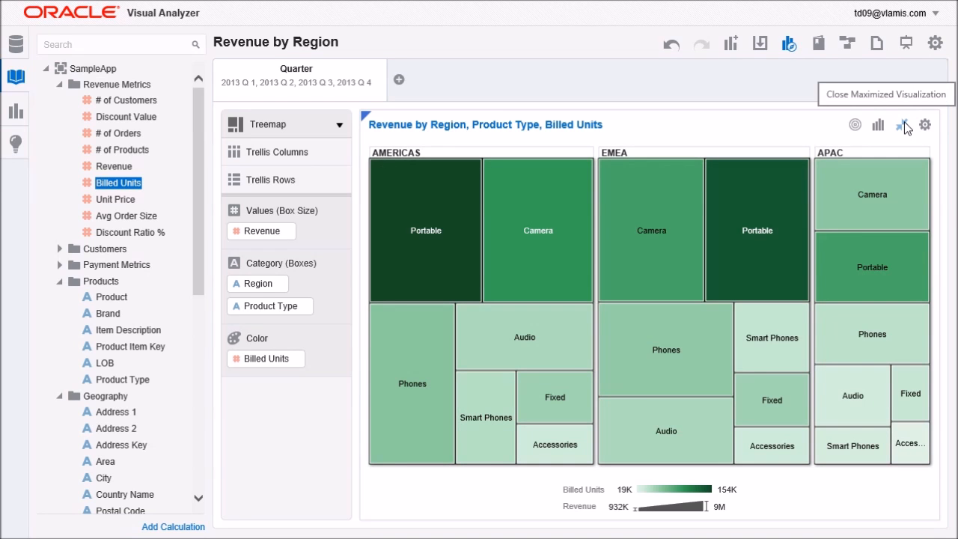
pyautogui.click(903, 124)
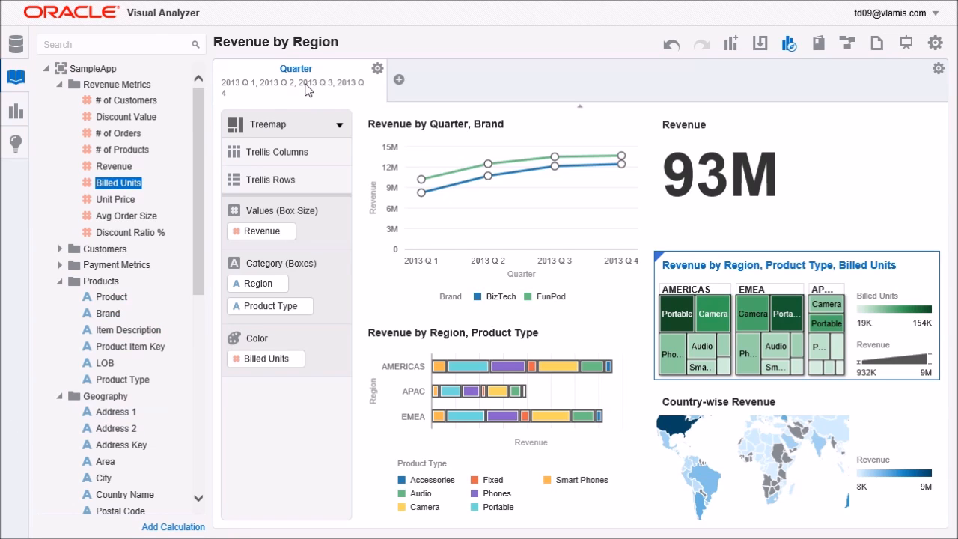
# Clear all selections from the Quarter filter
pyautogui.click(378, 69)
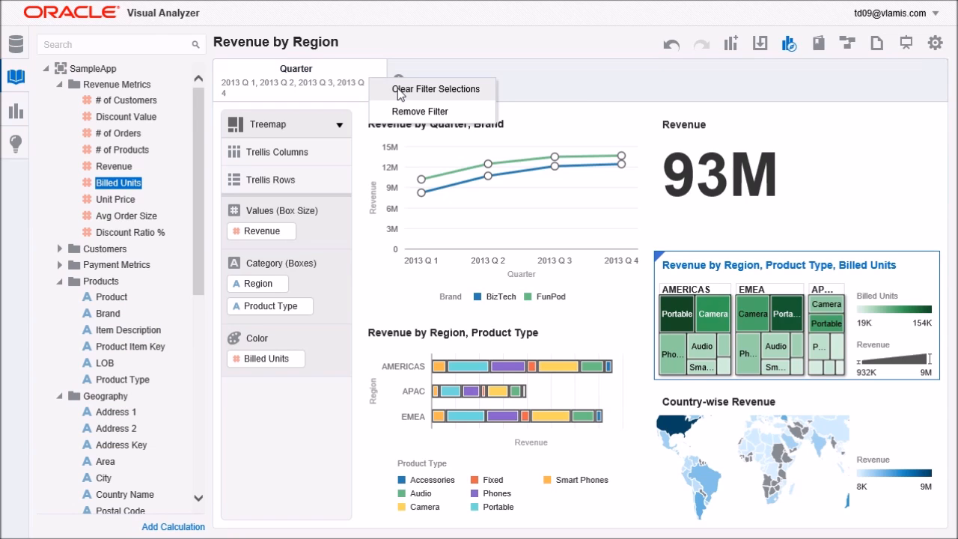
pyautogui.click(397, 89)
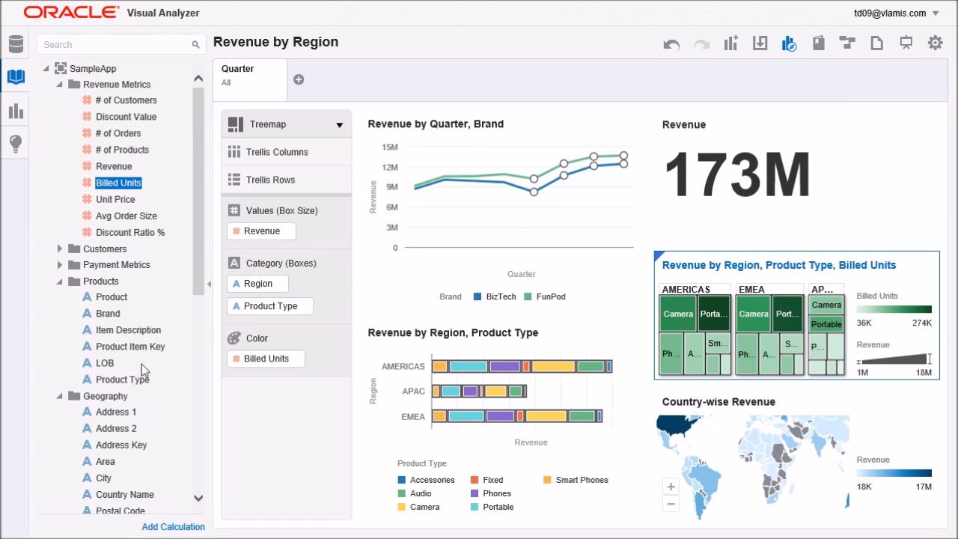
# Replace Quarter with Year as the X-axis category of the Revenue by Quarter, Brand line chart
pyautogui.moveTo(201, 211); pyautogui.dragTo(199, 427)
pyautogui.click(111, 423)
pyautogui.click(104, 438)
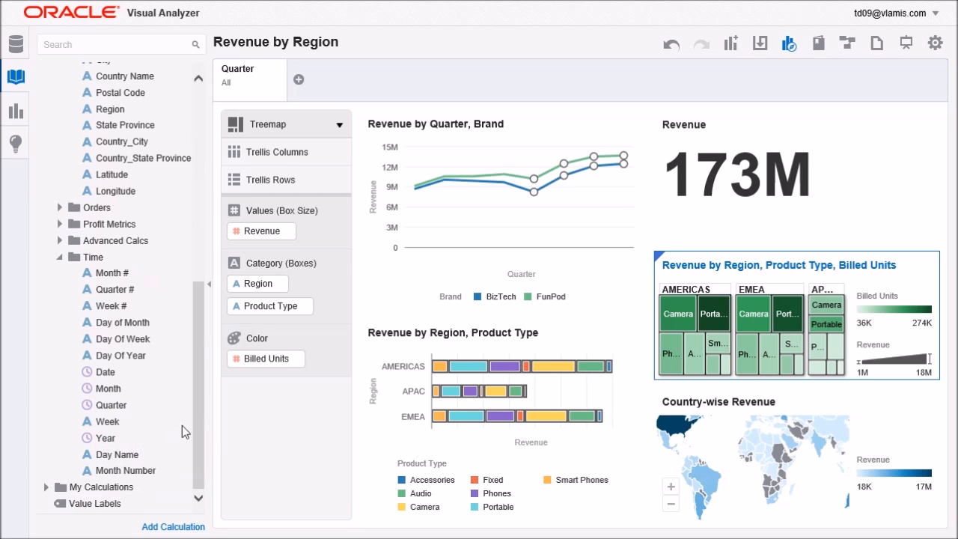
pyautogui.click(458, 114)
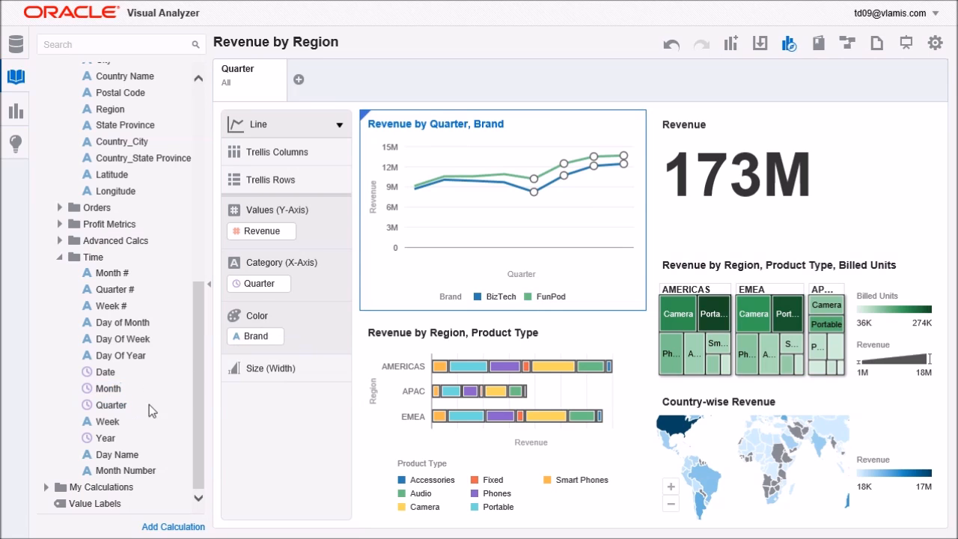
pyautogui.click(105, 439)
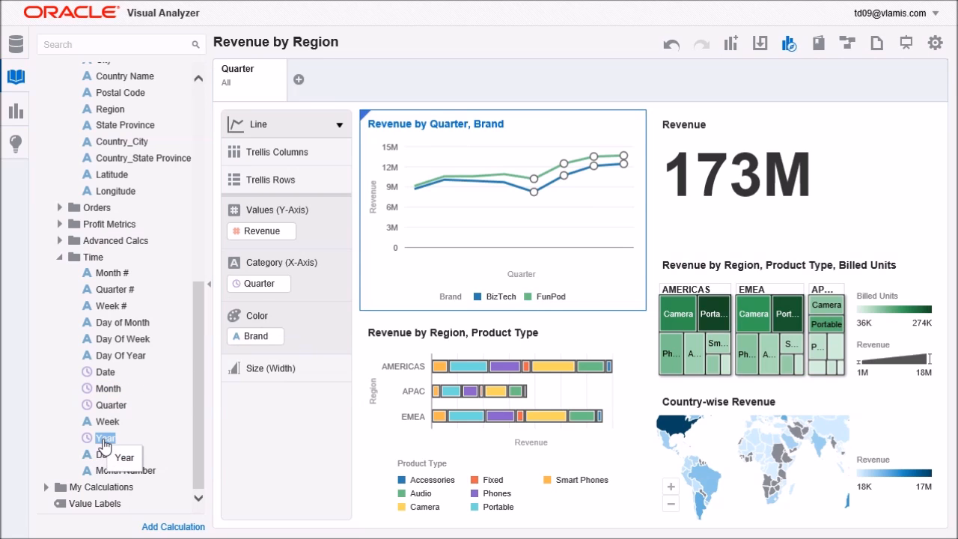
pyautogui.moveTo(105, 443); pyautogui.dragTo(263, 288)
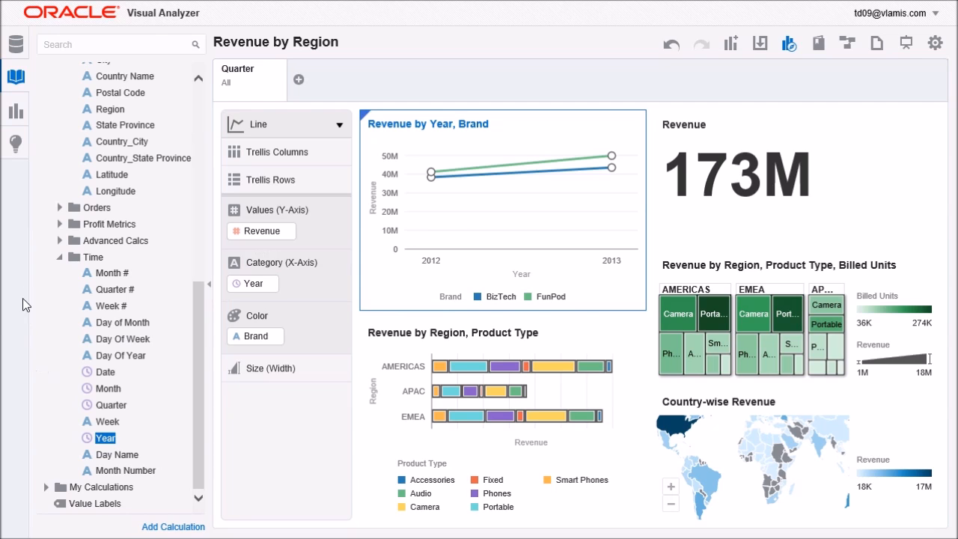
# Add a Country Name filter to the project and select Australia and India in it
pyautogui.moveTo(201, 356); pyautogui.dragTo(205, 243)
pyautogui.click(127, 320)
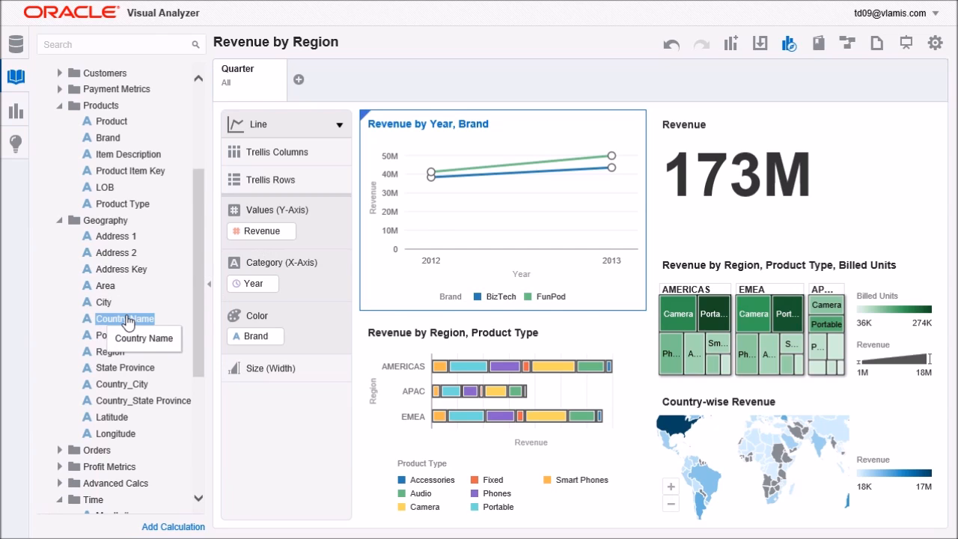
pyautogui.moveTo(127, 320); pyautogui.dragTo(346, 89)
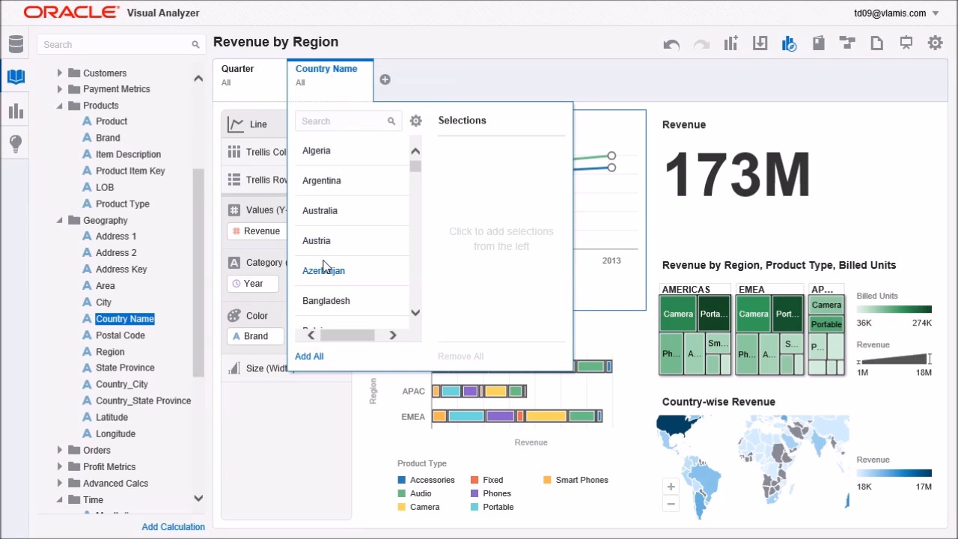
pyautogui.click(316, 213)
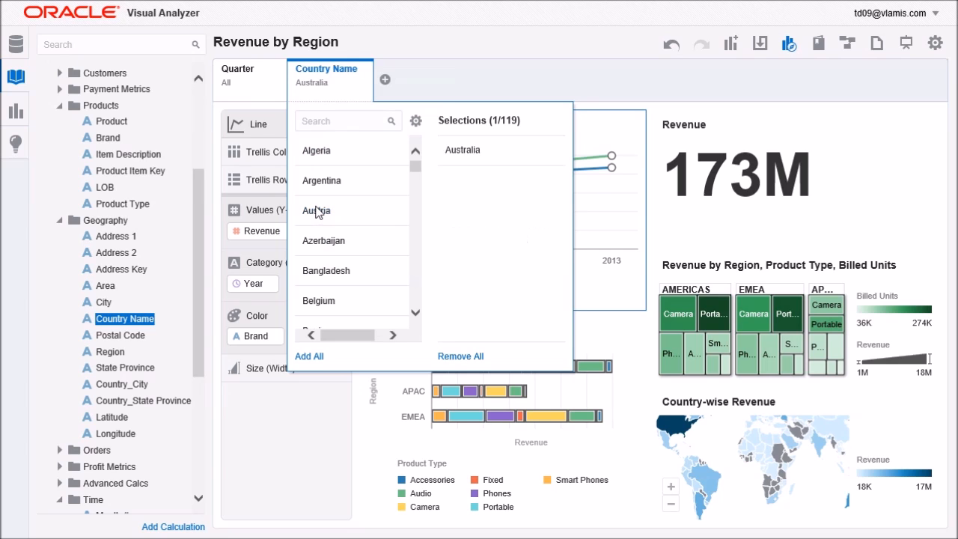
pyautogui.click(316, 123)
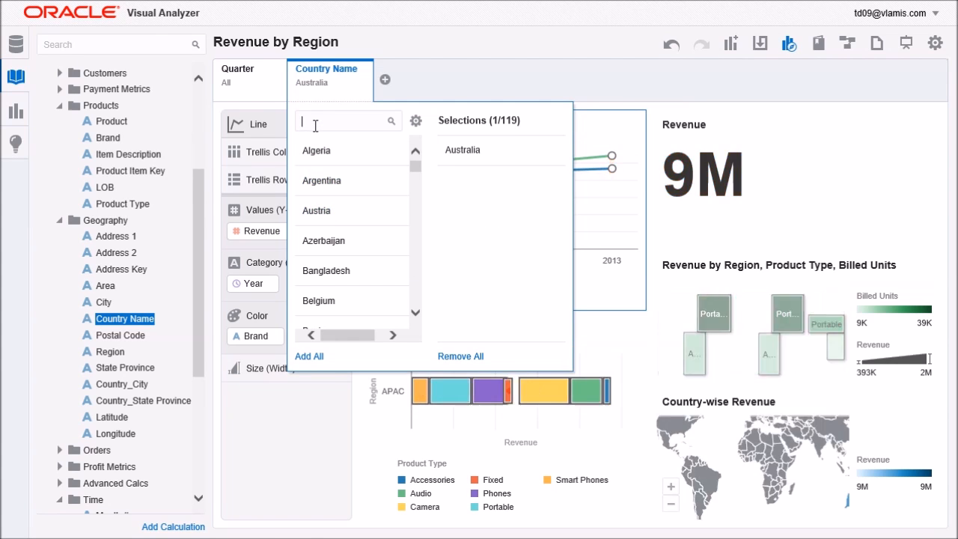
pyautogui.write('Ind')
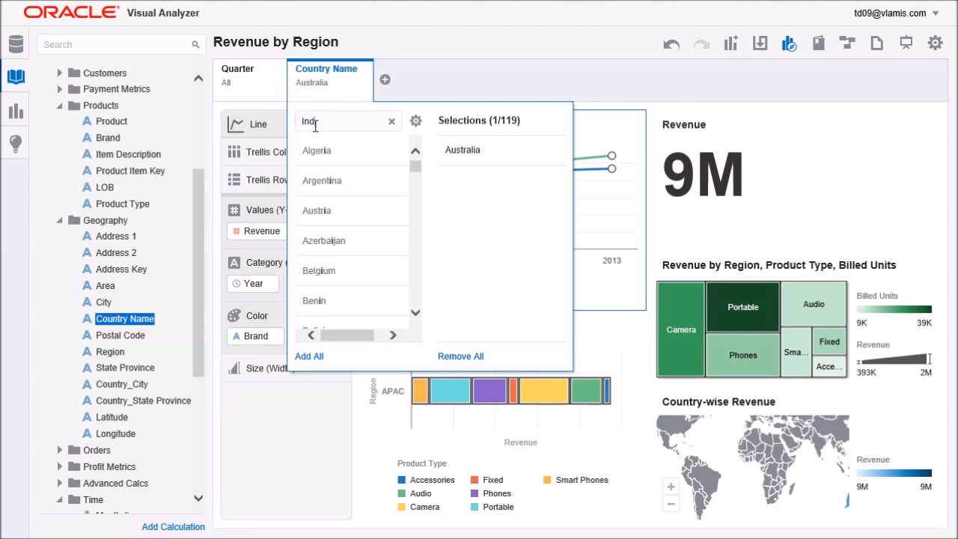
pyautogui.write('ia')
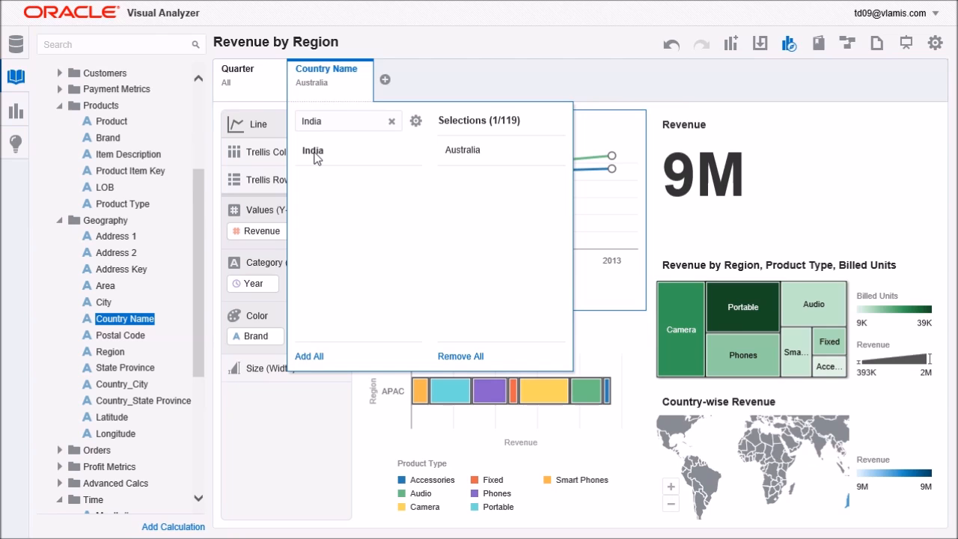
pyautogui.click(316, 155)
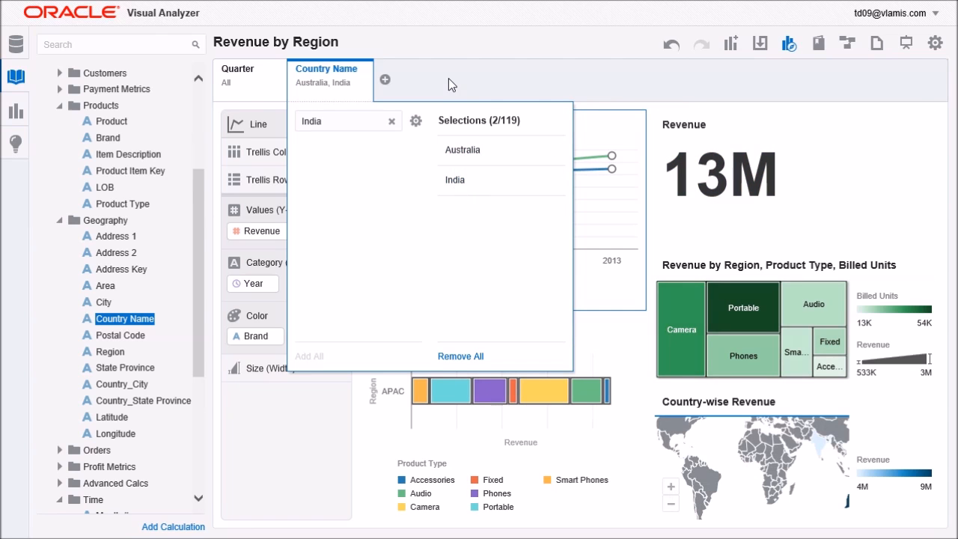
pyautogui.click(455, 43)
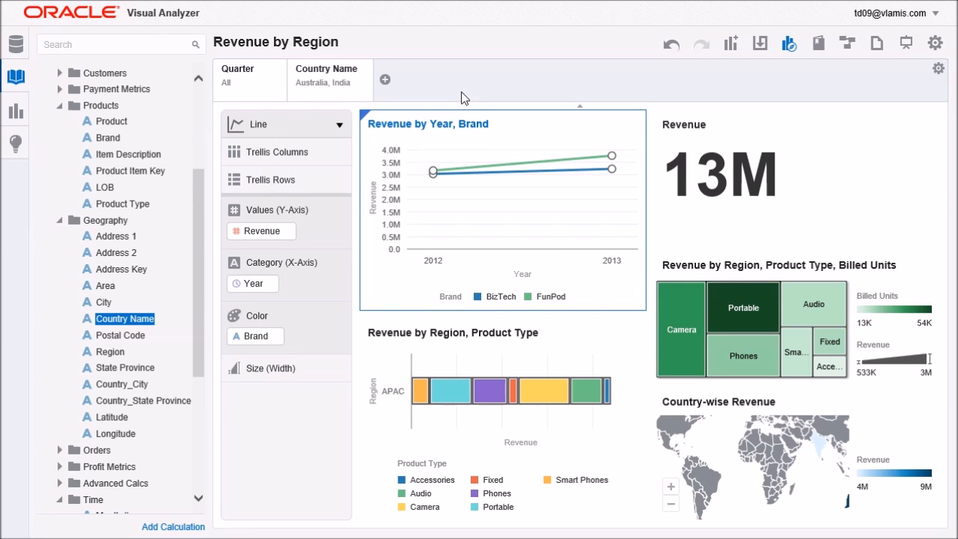
# Pan the Country-wise Revenue map to show India and Australia, and inspect the product type details in the treemap
pyautogui.click(767, 471)
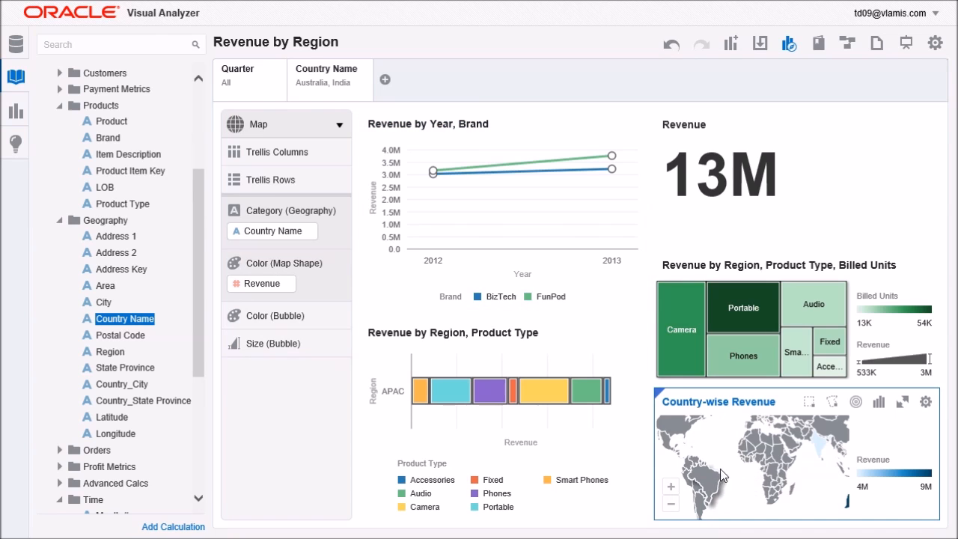
pyautogui.moveTo(775, 473); pyautogui.dragTo(728, 459)
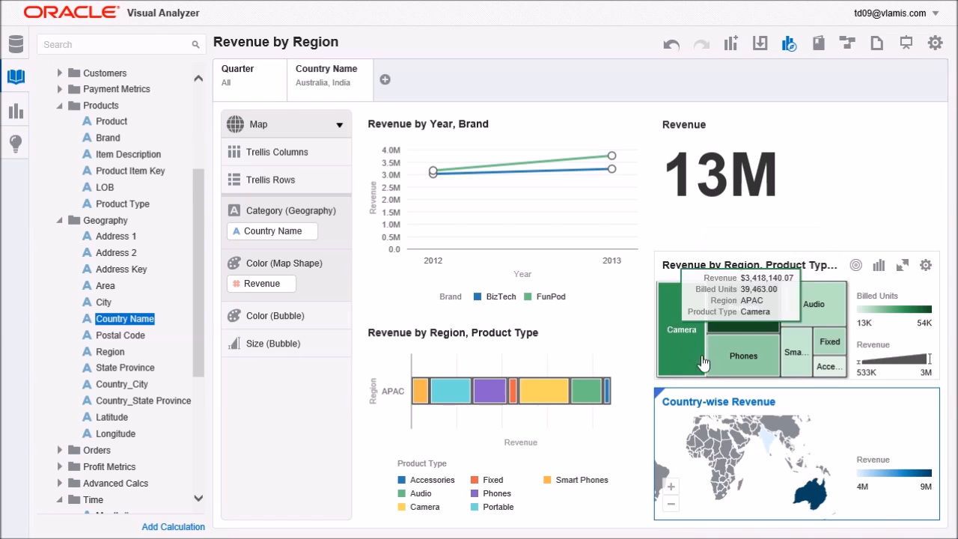
pyautogui.moveTo(783, 352)
pyautogui.moveTo(715, 346)
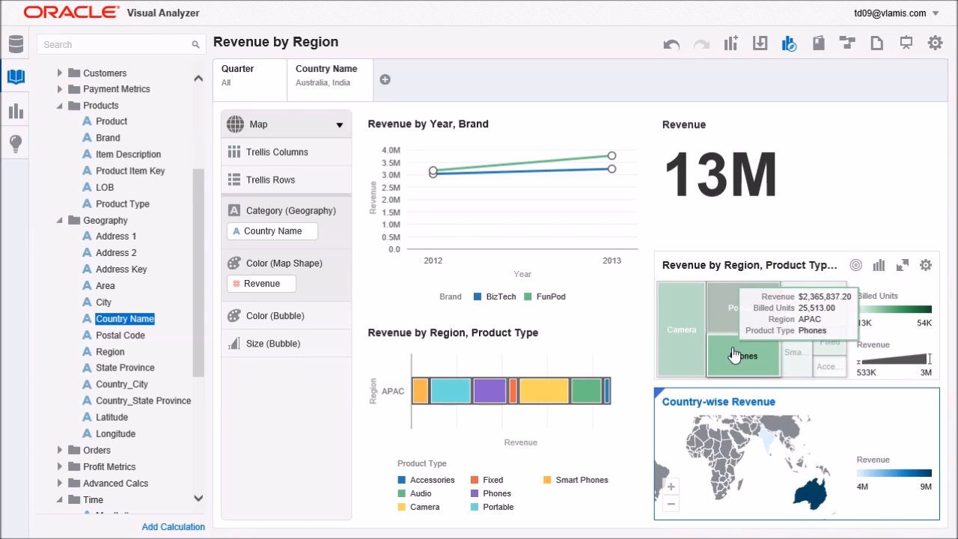
# Start a new calculation with the display name "AVG Revenue per Customer"
pyautogui.click(173, 527)
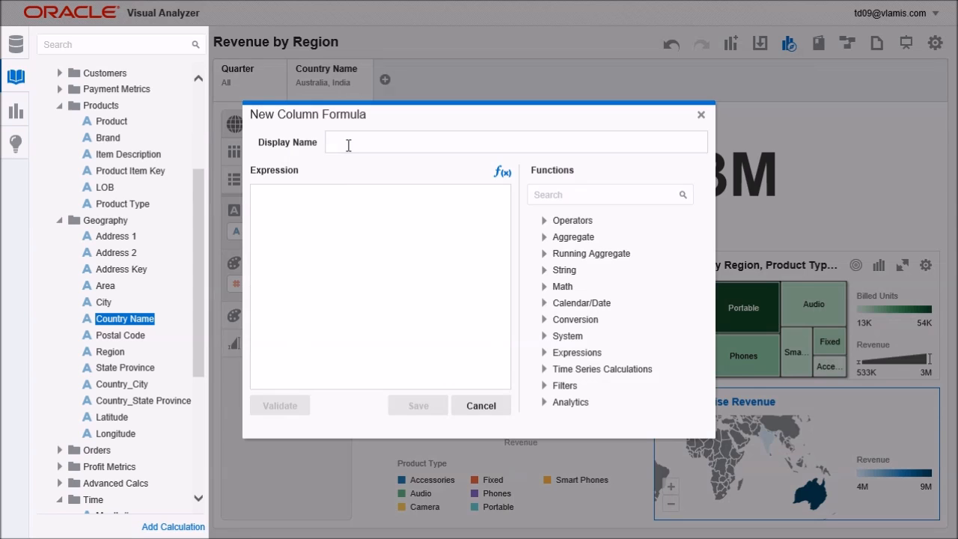
pyautogui.write('AS')
pyautogui.write('V')
pyautogui.press('BackSpace')
pyautogui.press('BackSpace')
pyautogui.write('VG Revenue')
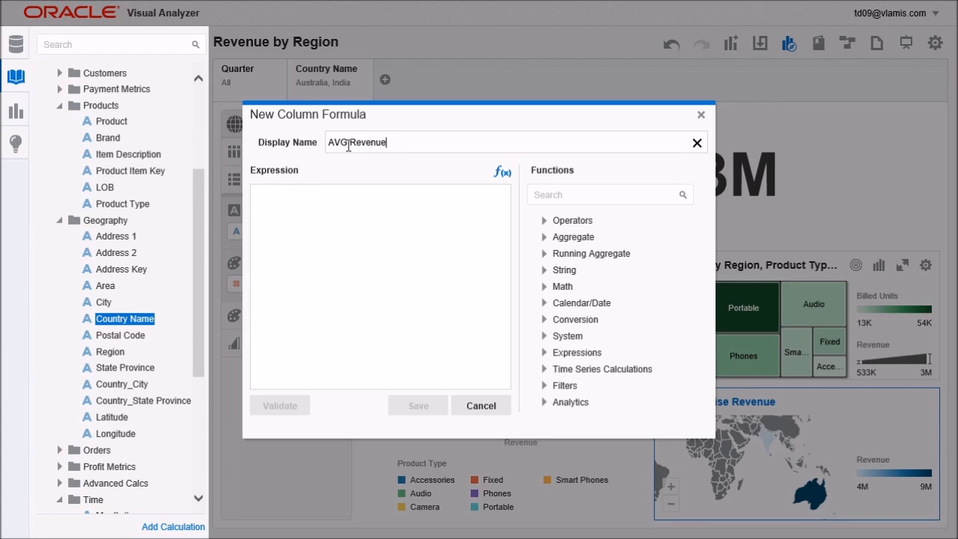
pyautogui.write(' per Customer')
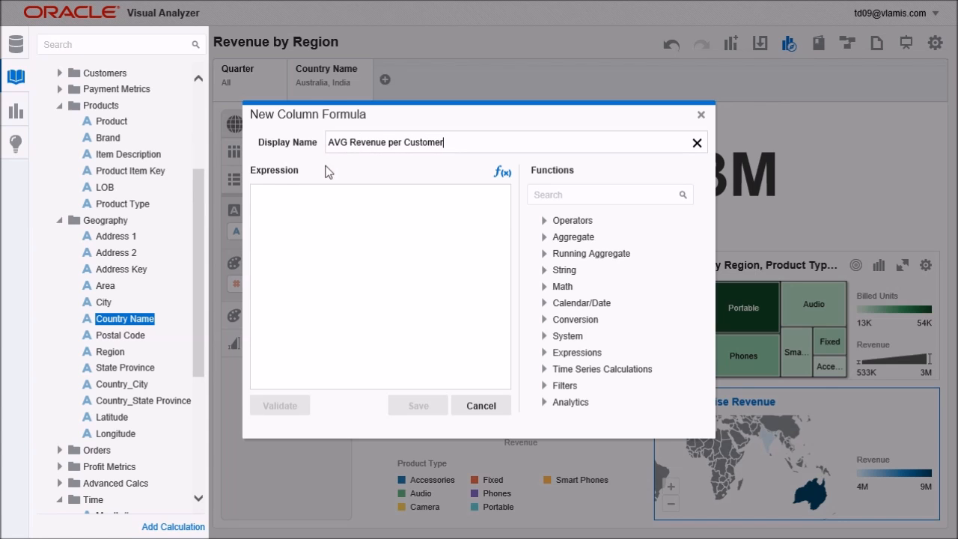
# Build the calculation's expression as Revenue/# of Customers from the Revenue Metrics columns
pyautogui.click(317, 255)
pyautogui.scroll(5, 201, 230)
pyautogui.moveTo(116, 166); pyautogui.dragTo(333, 237)
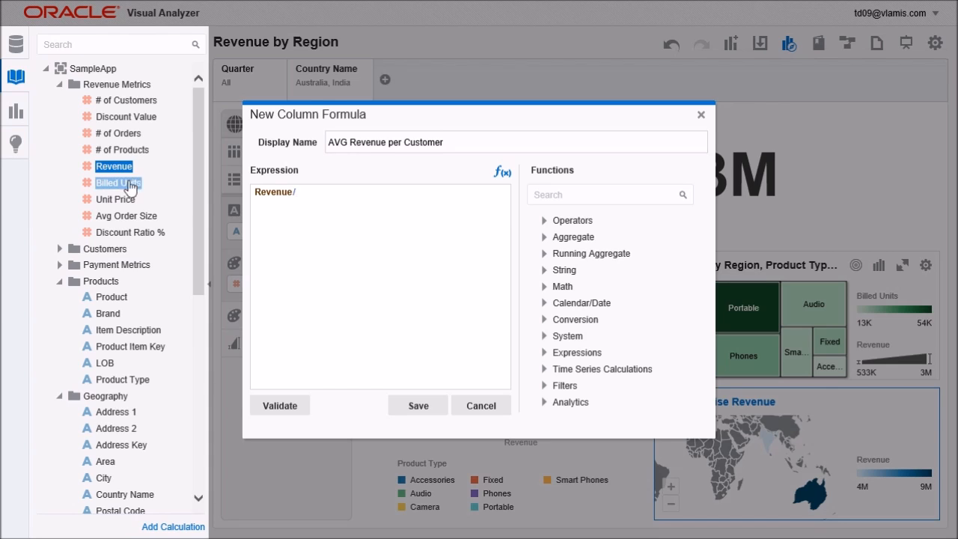
pyautogui.moveTo(125, 109); pyautogui.dragTo(327, 205)
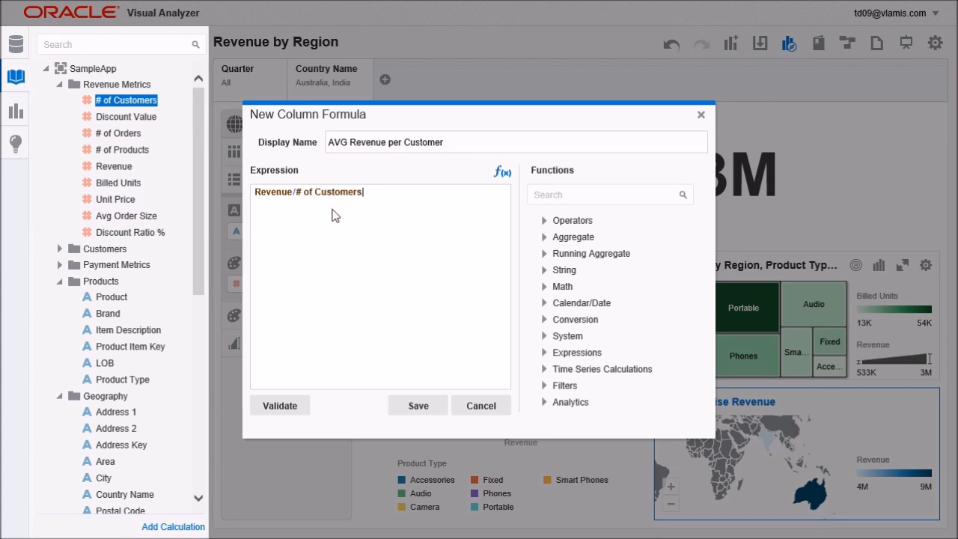
# Examine the functions available for formulas in the Calendar/Date, Running Aggregate, Analytics and Time Series Calculations groups
pyautogui.click(545, 303)
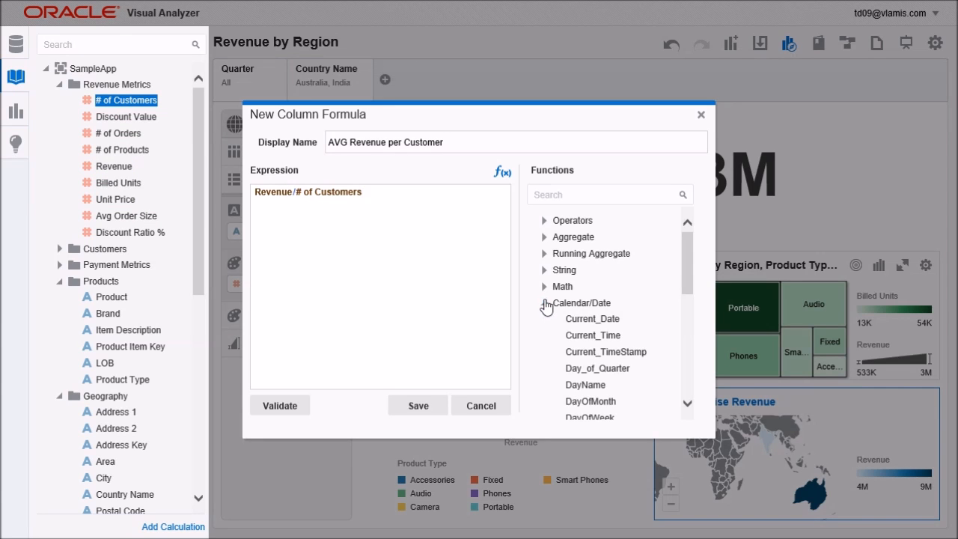
pyautogui.click(544, 254)
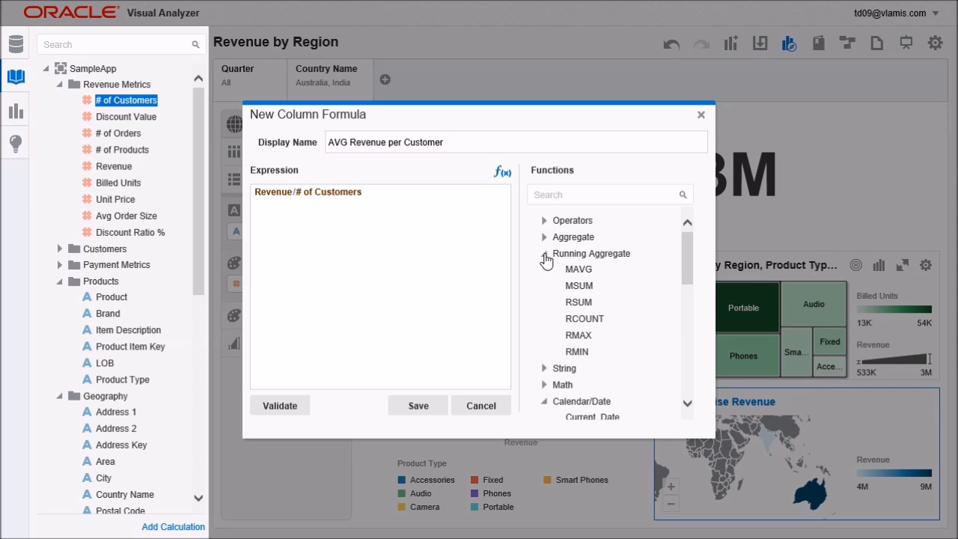
pyautogui.click(545, 254)
pyautogui.click(544, 304)
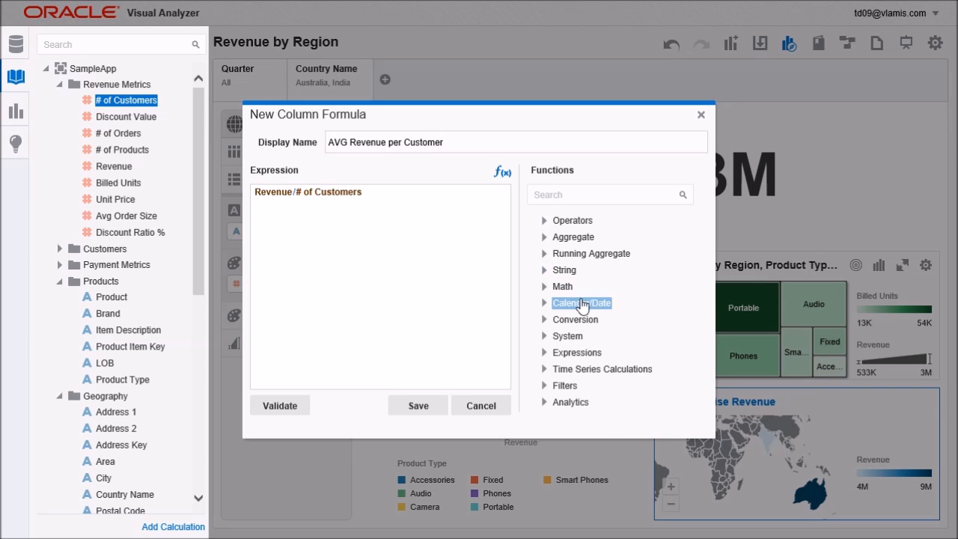
pyautogui.click(544, 403)
pyautogui.moveTo(682, 316); pyautogui.dragTo(681, 338)
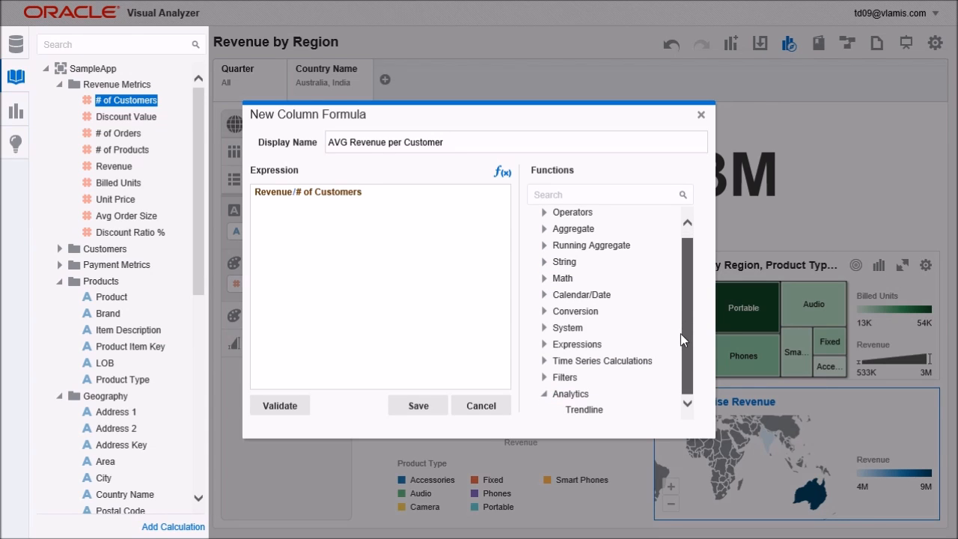
pyautogui.click(544, 361)
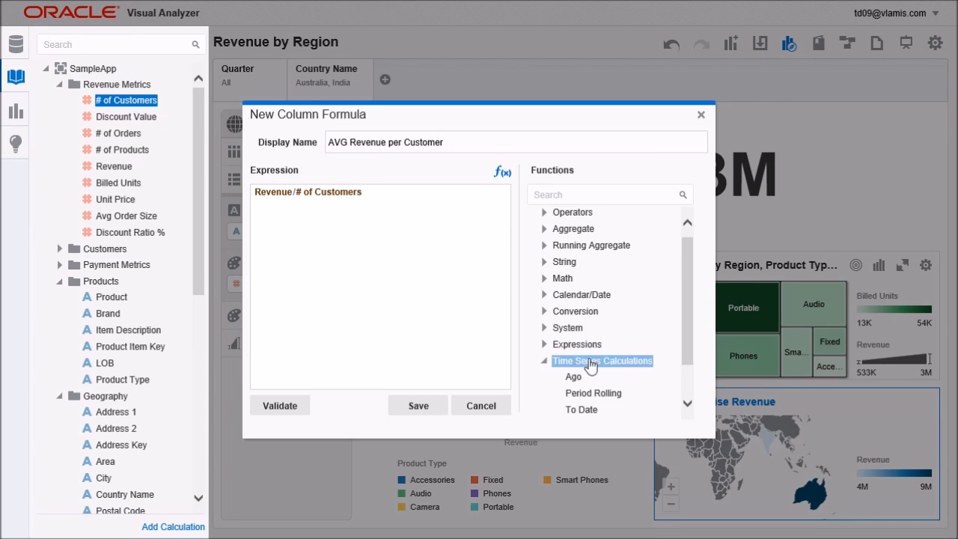
pyautogui.click(545, 362)
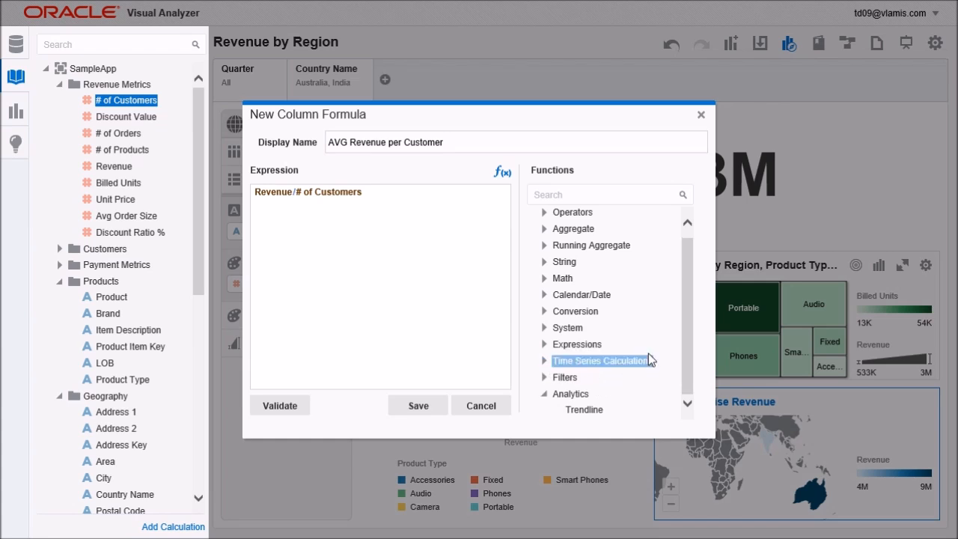
pyautogui.click(545, 394)
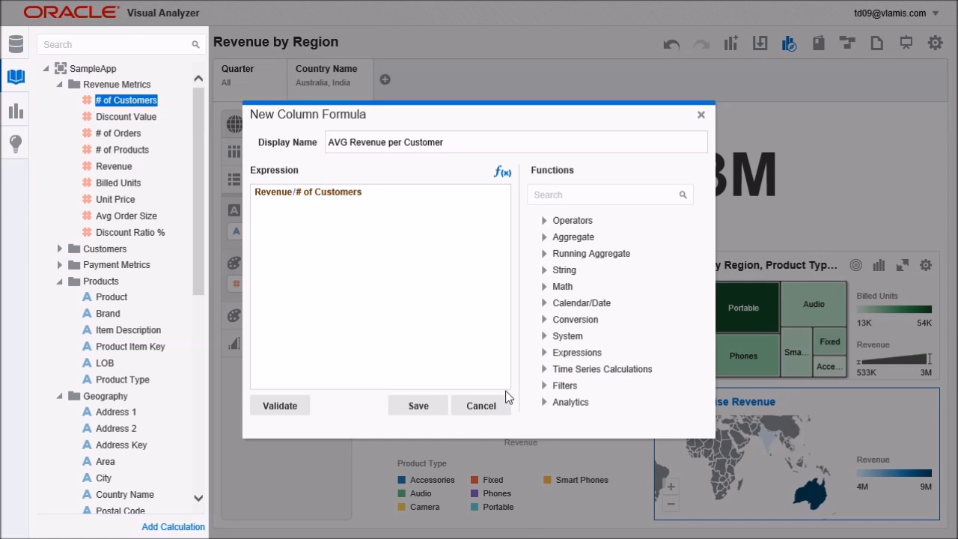
# Save the AVG Revenue per Customer calculation and look for it in the data elements list
pyautogui.click(425, 408)
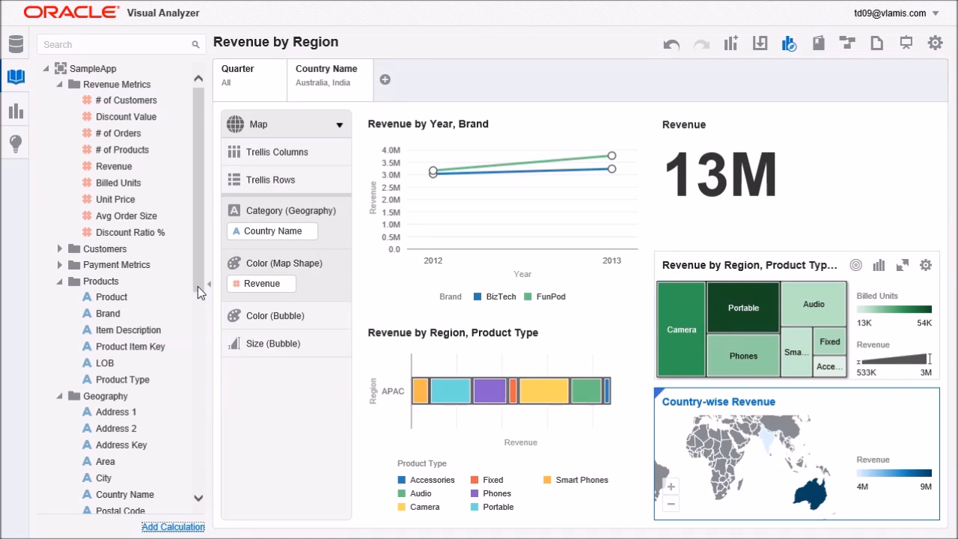
pyautogui.moveTo(199, 257); pyautogui.dragTo(192, 472)
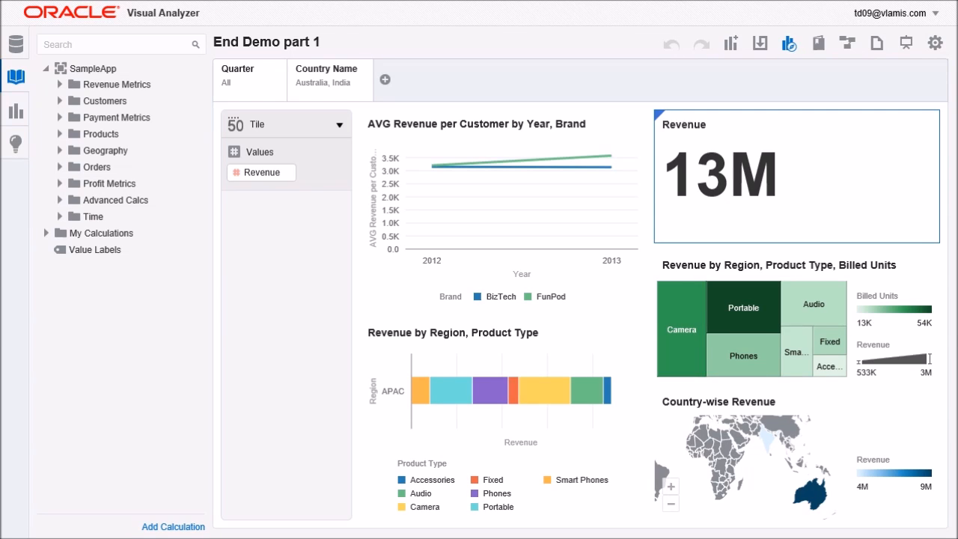
# Create a new project based on the SampleApp subject area
pyautogui.click(880, 43)
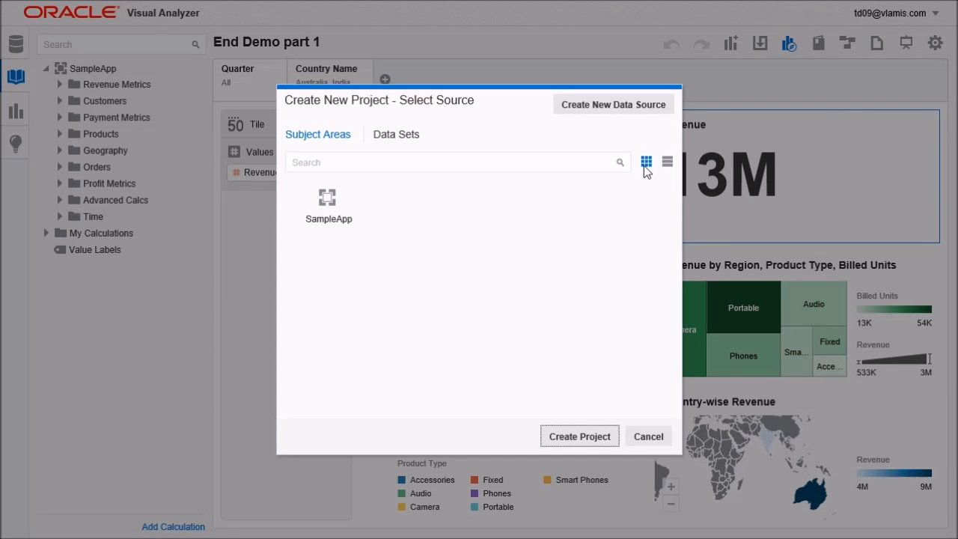
pyautogui.click(323, 216)
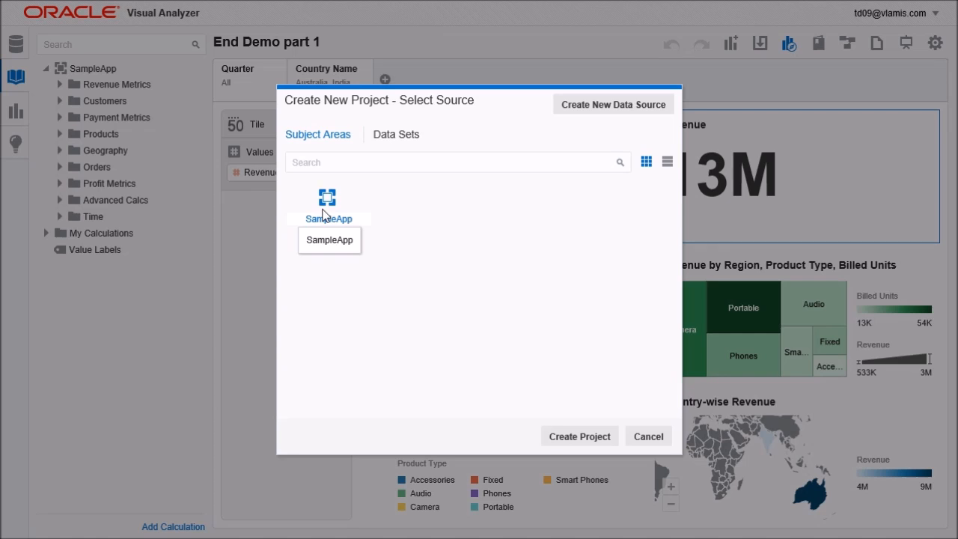
pyautogui.click(571, 440)
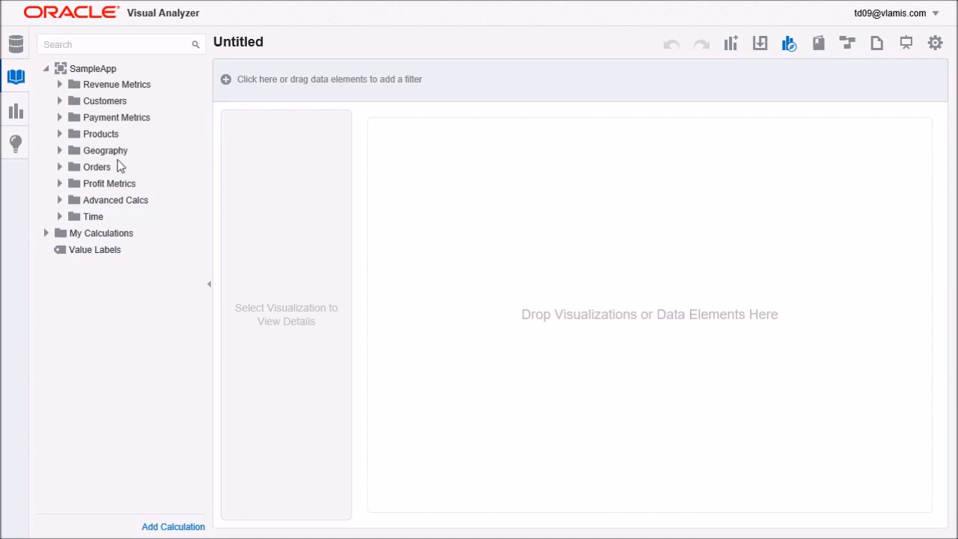
# Create a Pivot visualization from Revenue in Revenue Metrics and Product in Products
pyautogui.click(59, 85)
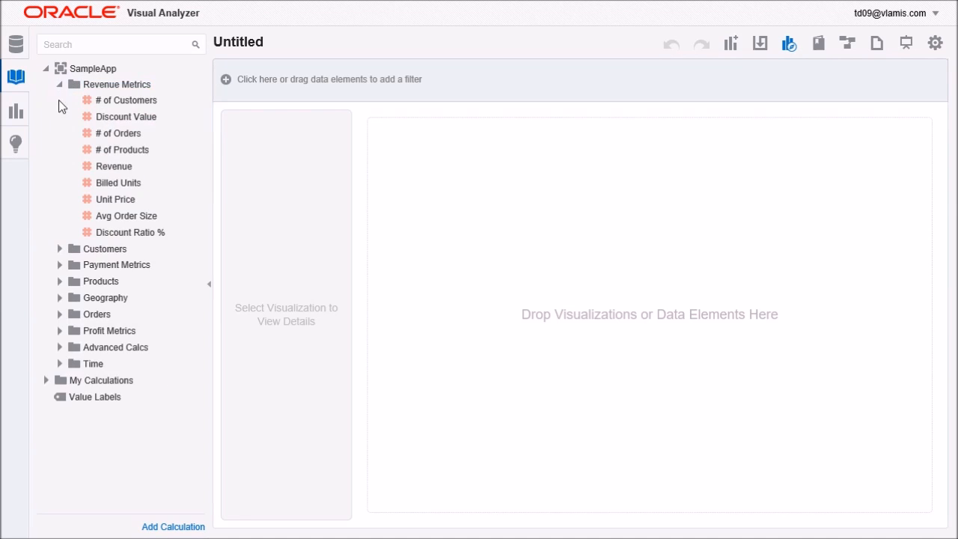
pyautogui.click(101, 166)
pyautogui.click(59, 280)
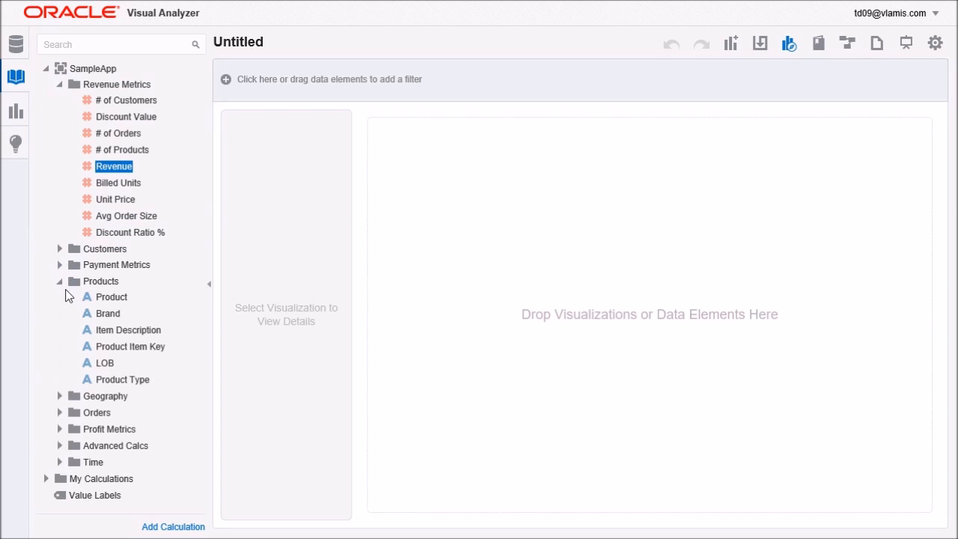
pyautogui.keyDown('ctrl'); pyautogui.click(108, 298); pyautogui.keyUp('ctrl')
pyautogui.rightClick(124, 165)
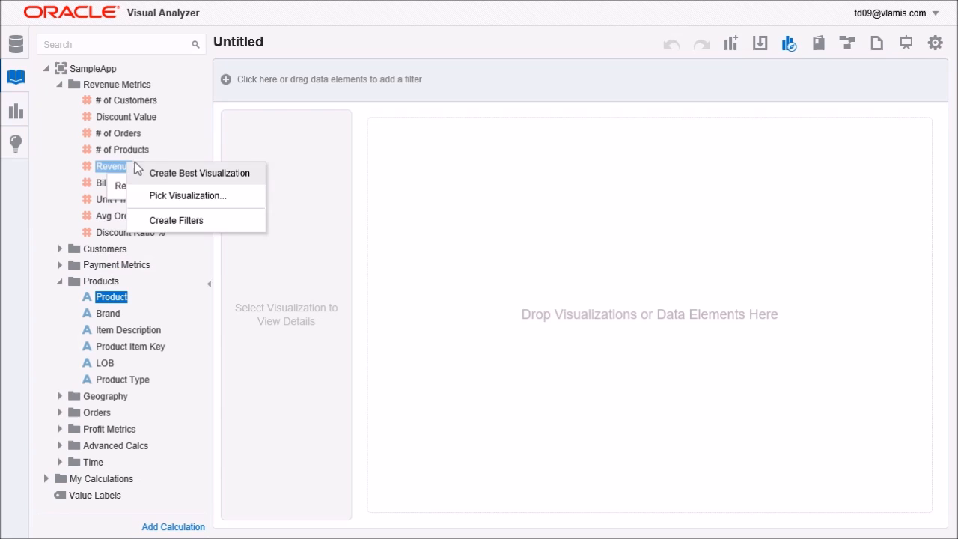
pyautogui.click(173, 196)
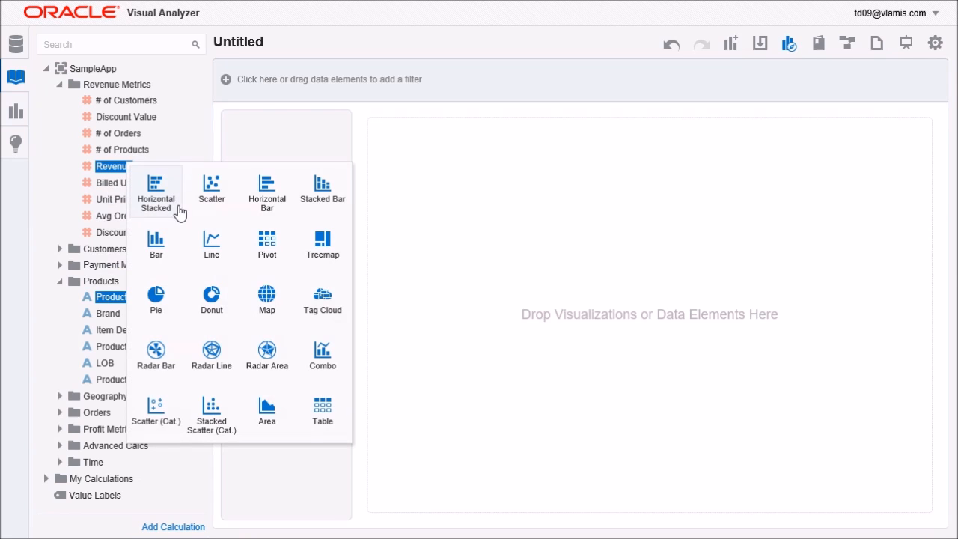
pyautogui.click(267, 247)
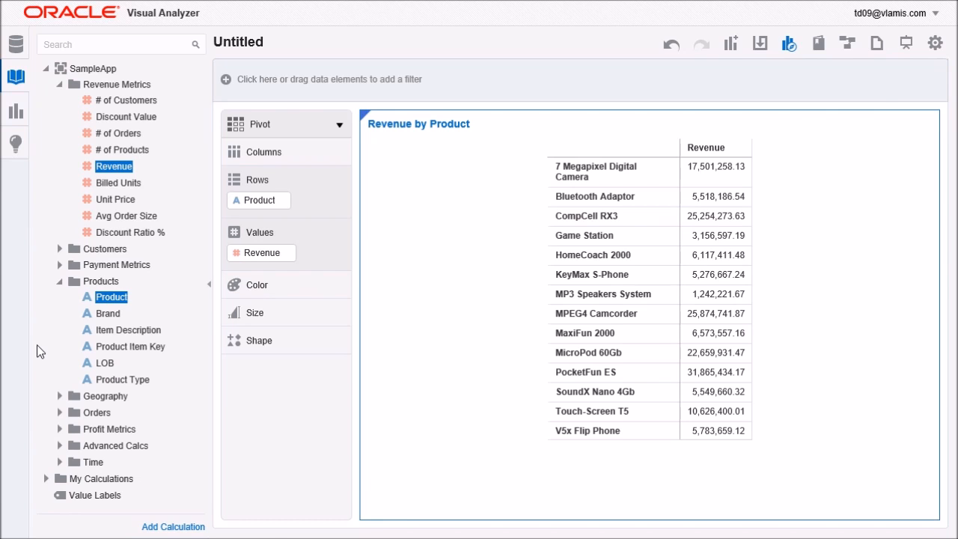
# Switch to Excel to review the columns of Prod manufacturers.xlsx, and return to the Visual Analyzer project
pyautogui.hotkey('alt', 'Tab')
pyautogui.hotkey('alt', 'Tab')
pyautogui.hotkey('alt', 'Tab')
pyautogui.hotkey('alt', 'Tab')
pyautogui.hotkey('alt', 'Tab')
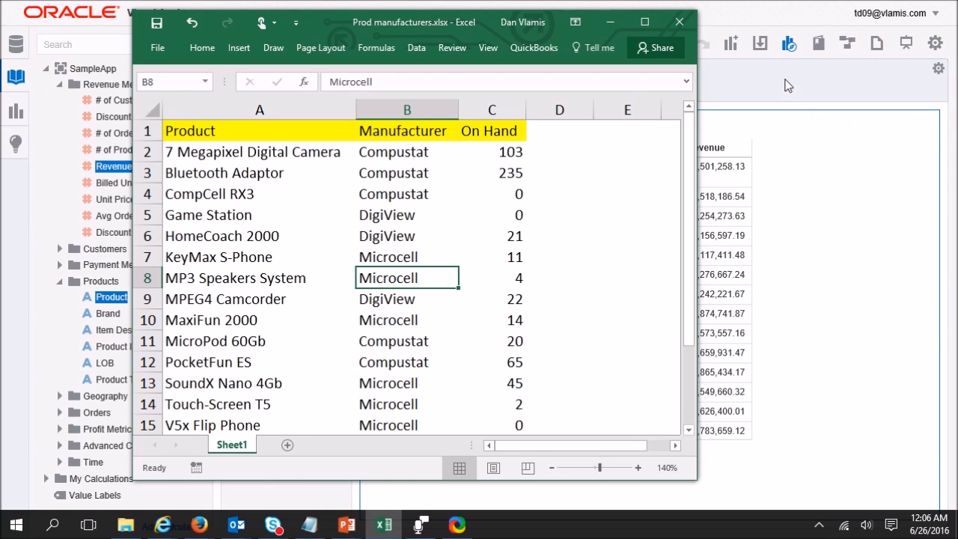
pyautogui.click(785, 86)
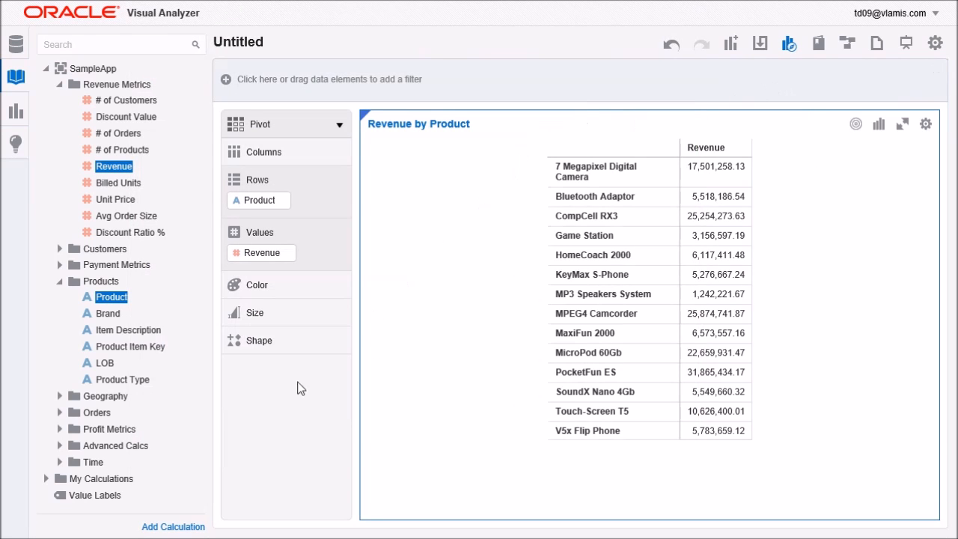
# Upload the Excel file Prod manufacturers.xlsx as a new data source for the project
pyautogui.rightClick(45, 332)
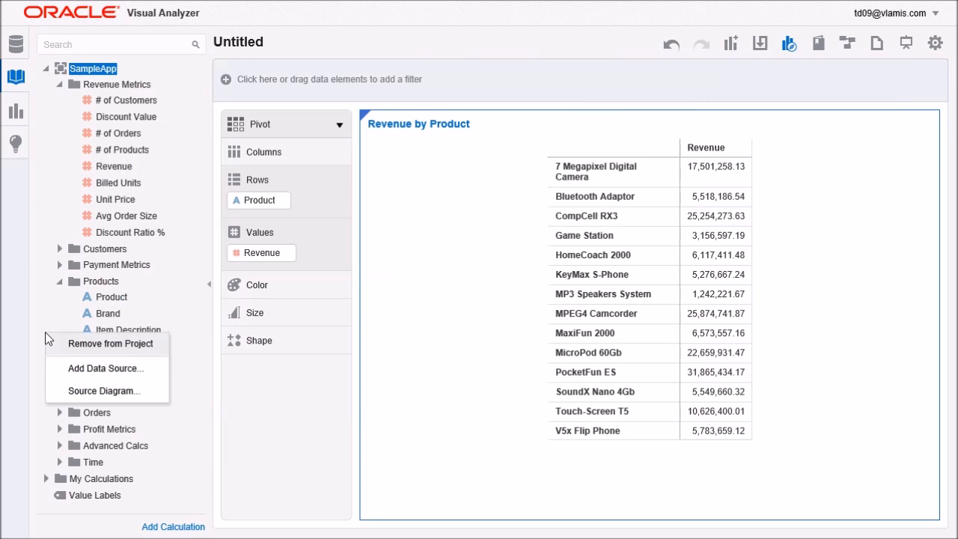
pyautogui.click(77, 372)
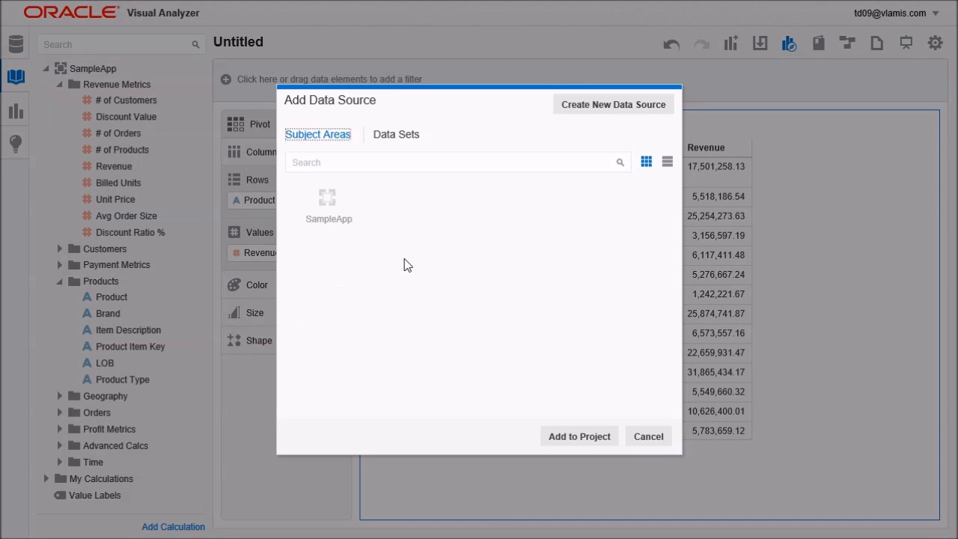
pyautogui.click(610, 106)
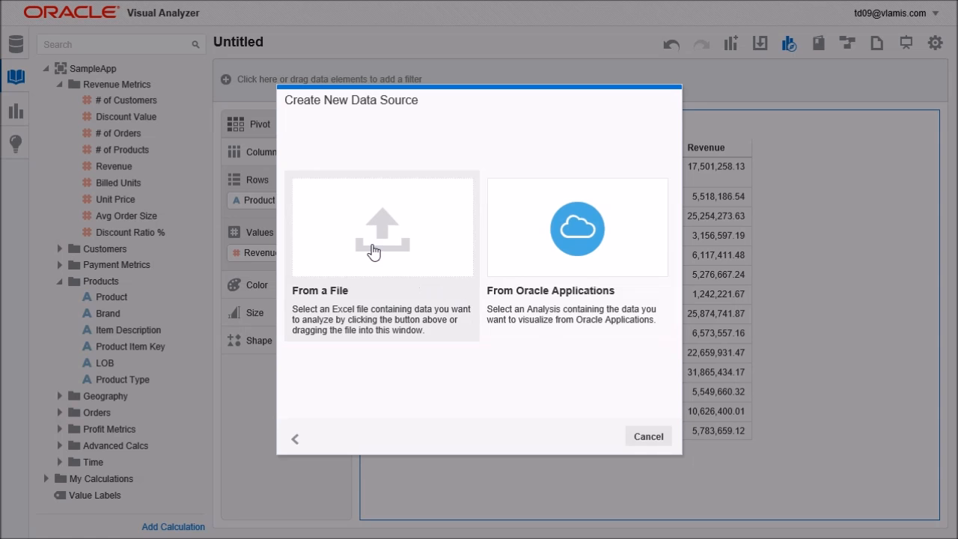
pyautogui.click(374, 252)
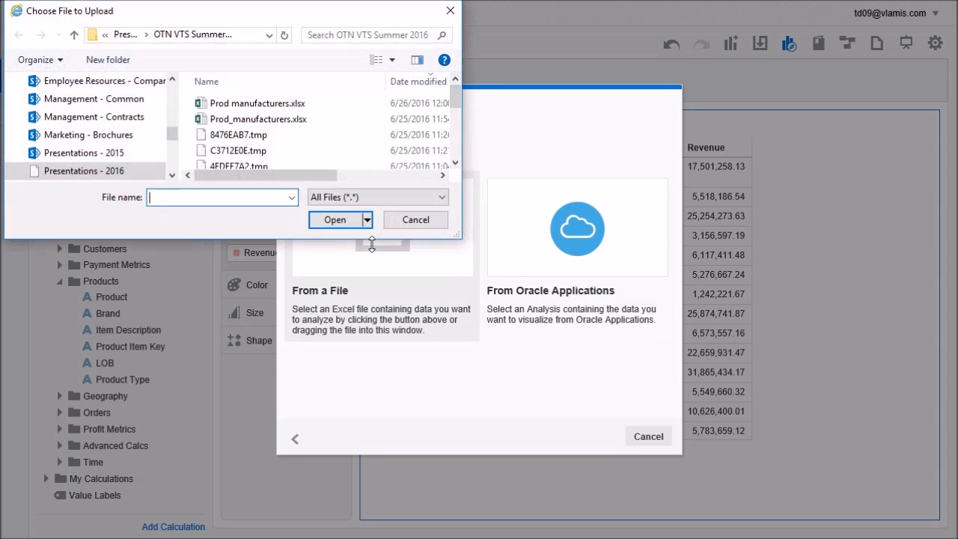
pyautogui.click(255, 103)
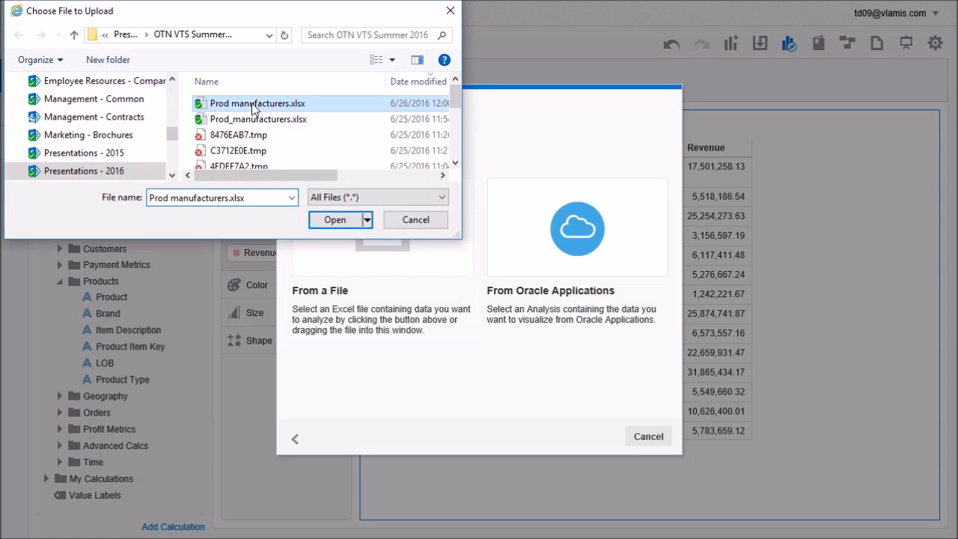
pyautogui.click(344, 225)
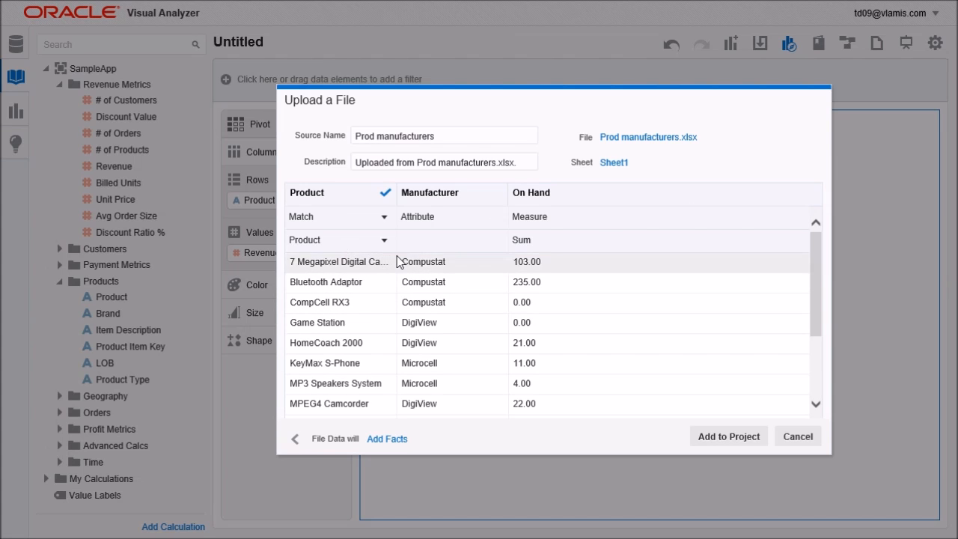
# Check the treatment options for the Manufacturer column and add the uploaded data to the project
pyautogui.click(496, 217)
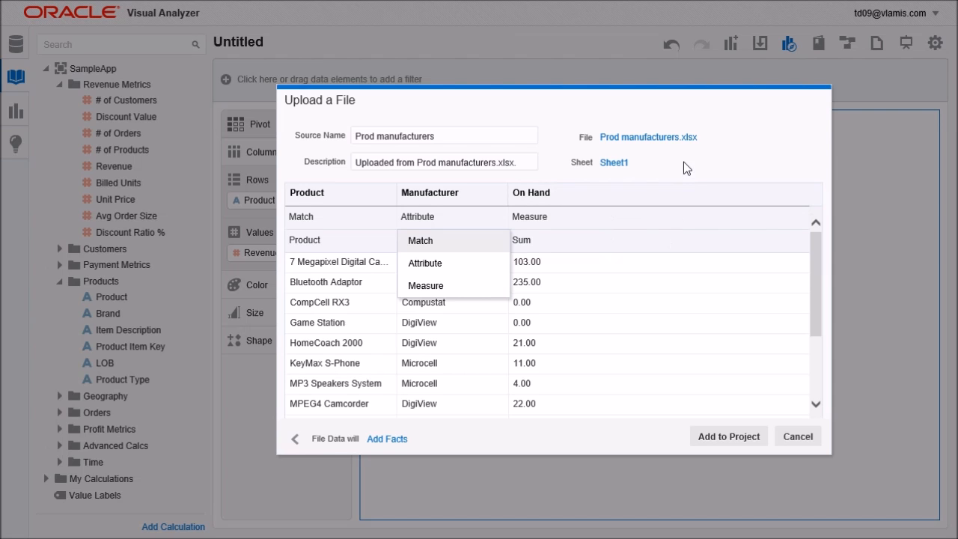
pyautogui.click(721, 437)
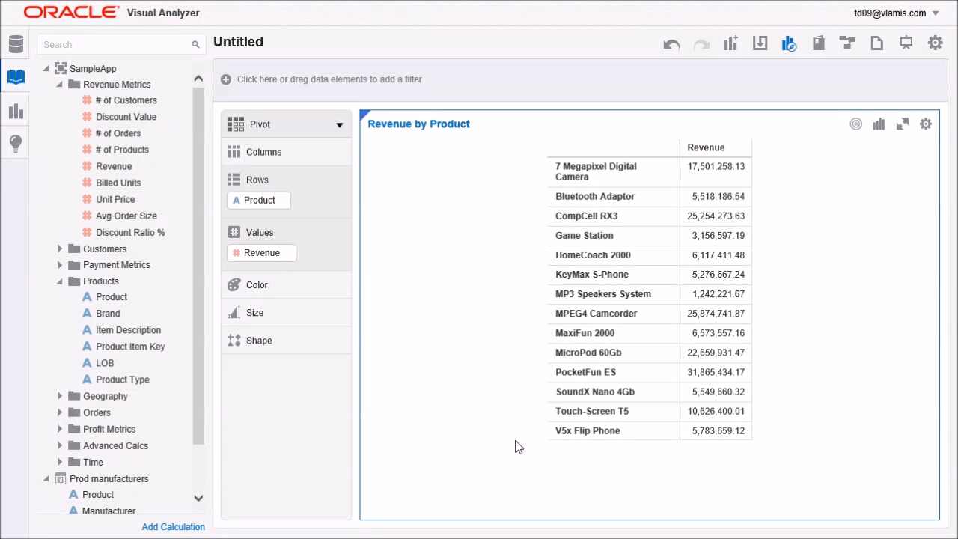
# Add Manufacturer from Prod manufacturers to the pivot's rows ahead of Product, and On Hand to its values
pyautogui.moveTo(197, 360)
pyautogui.mouseDown()
pyautogui.moveTo(201, 368)
pyautogui.moveTo(199, 344)
pyautogui.mouseUp()
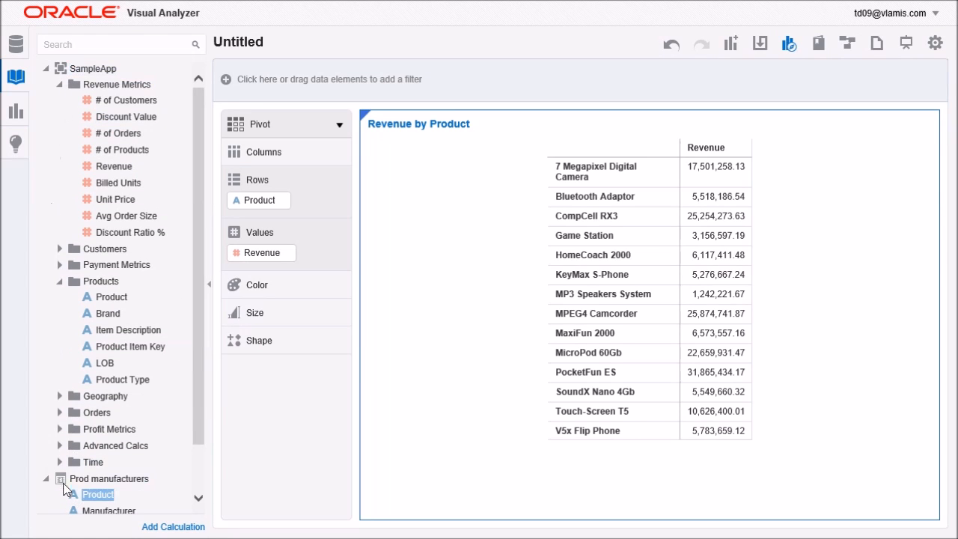
pyautogui.moveTo(200, 377); pyautogui.dragTo(200, 443)
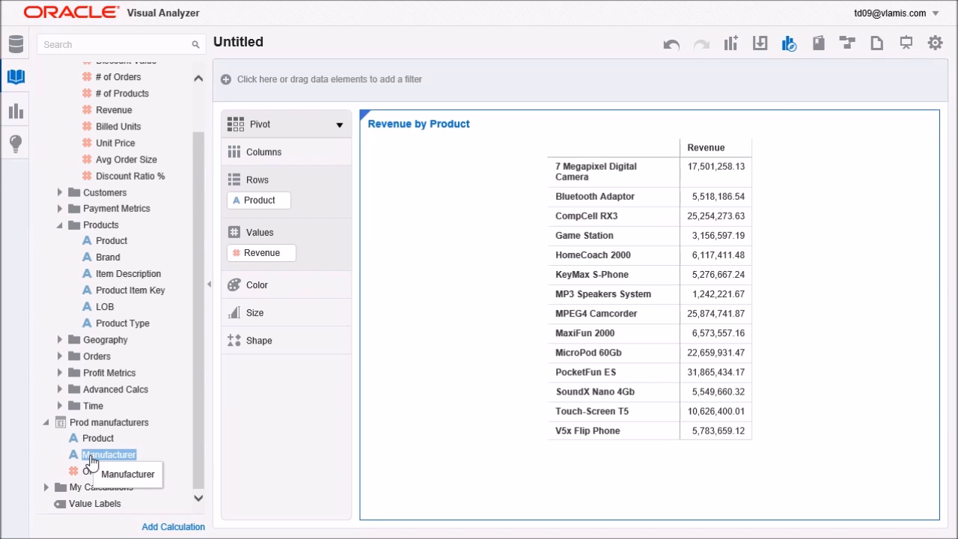
pyautogui.moveTo(89, 460); pyautogui.dragTo(377, 337)
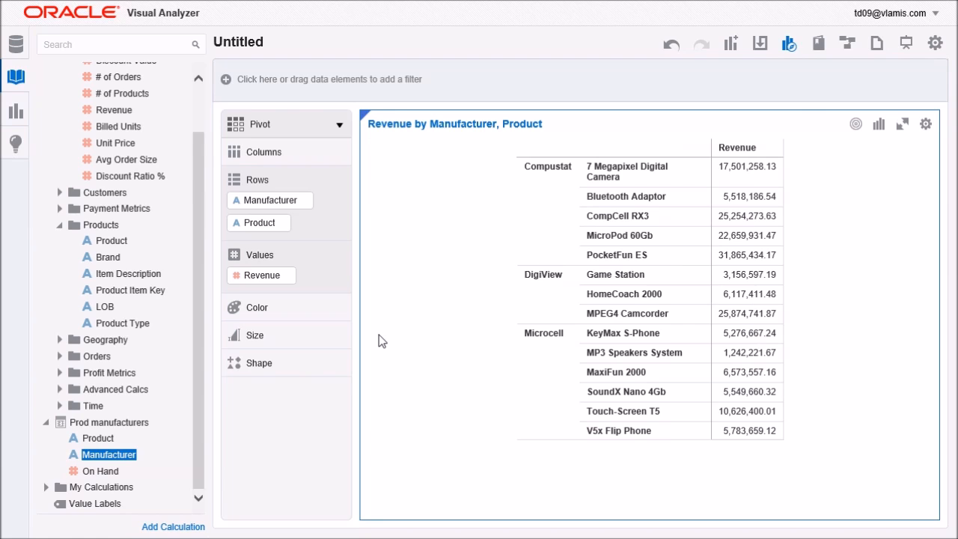
pyautogui.keyDown('ctrl'); pyautogui.click(98, 473); pyautogui.keyUp('ctrl')
pyautogui.moveTo(97, 480); pyautogui.dragTo(257, 288)
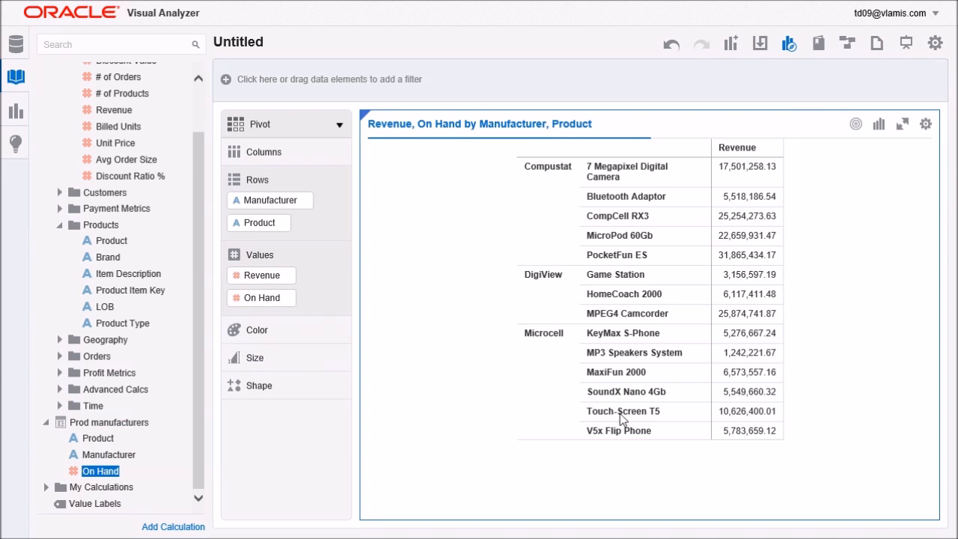
# Turn on Show Total for Product in the pivot's edge label properties
pyautogui.click(926, 126)
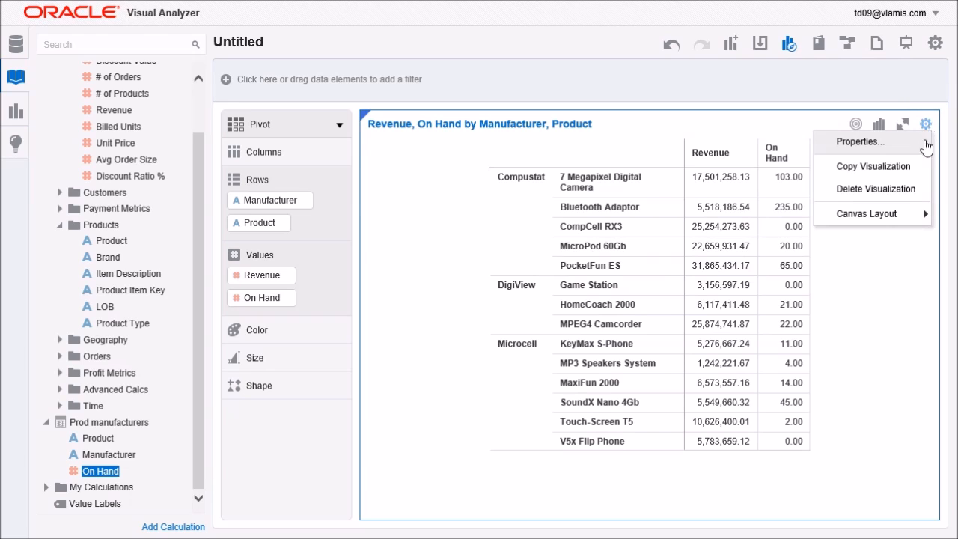
pyautogui.click(873, 142)
pyautogui.click(799, 133)
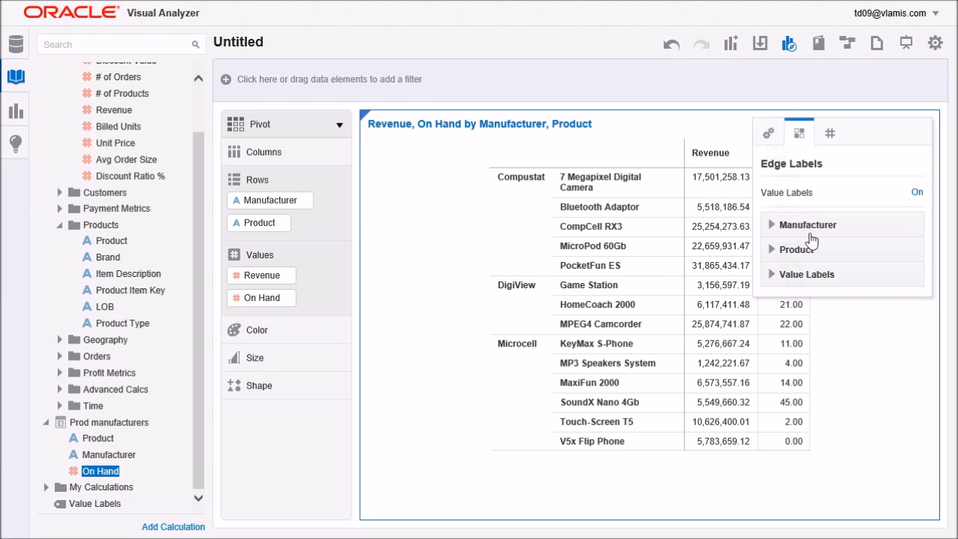
pyautogui.click(772, 251)
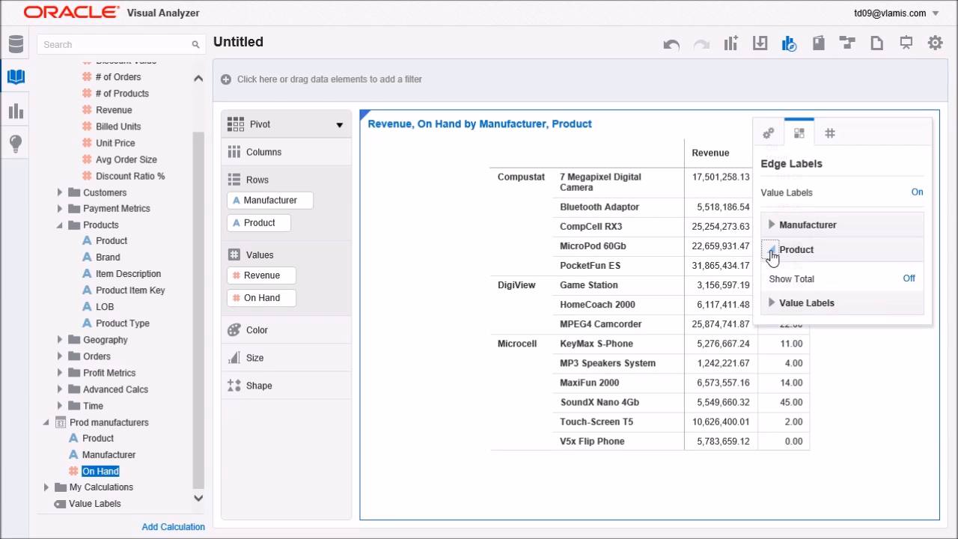
pyautogui.click(910, 279)
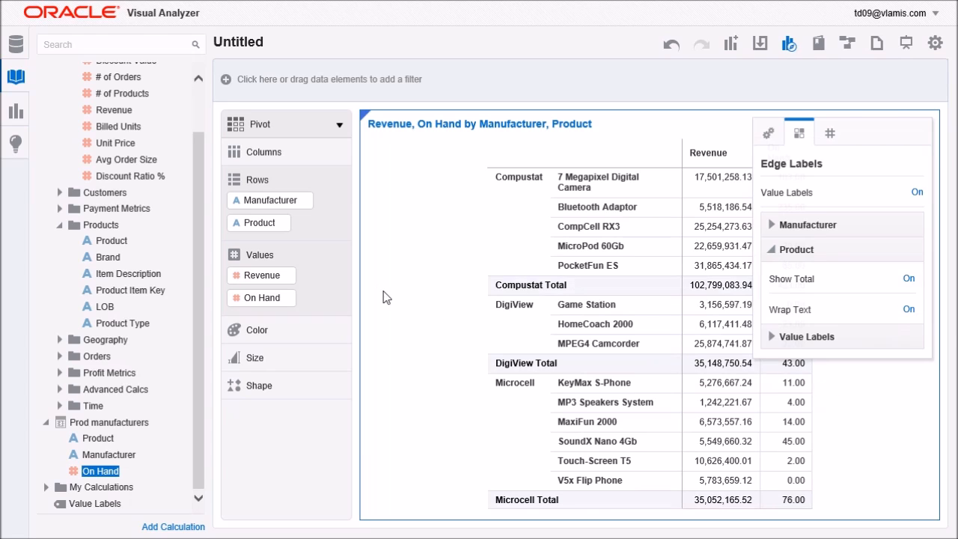
pyautogui.click(494, 318)
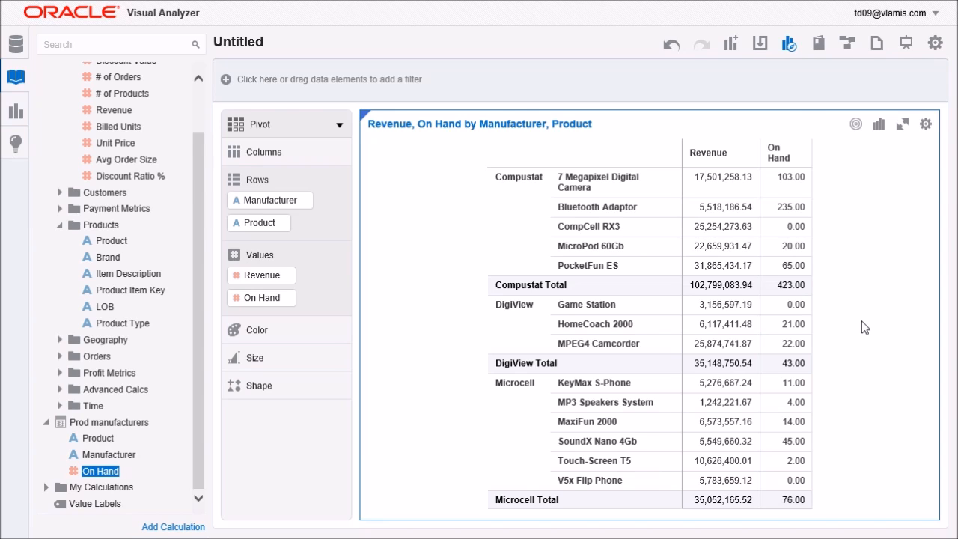
# Change the pivot to a Scatter (Cat.) chart and remove On Hand from its Y-axis values
pyautogui.click(880, 126)
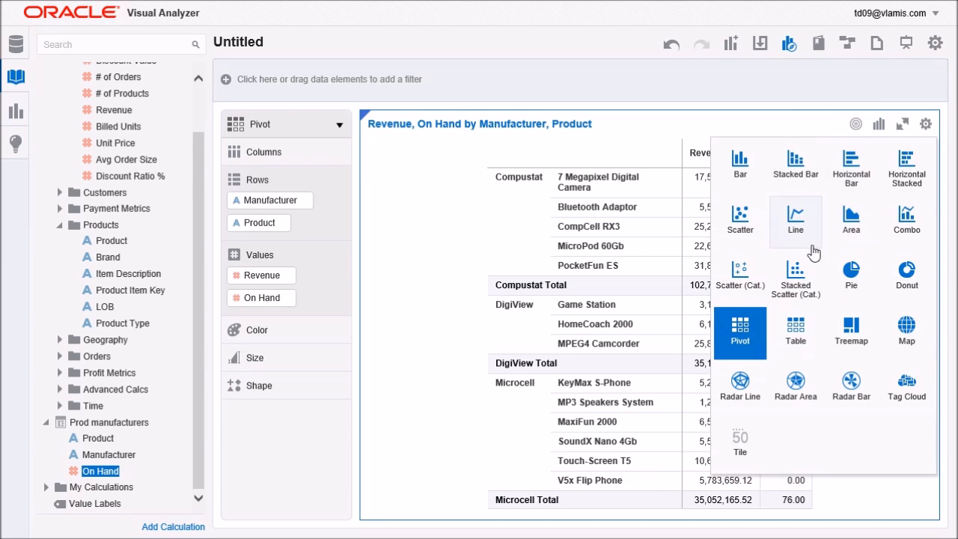
pyautogui.click(740, 279)
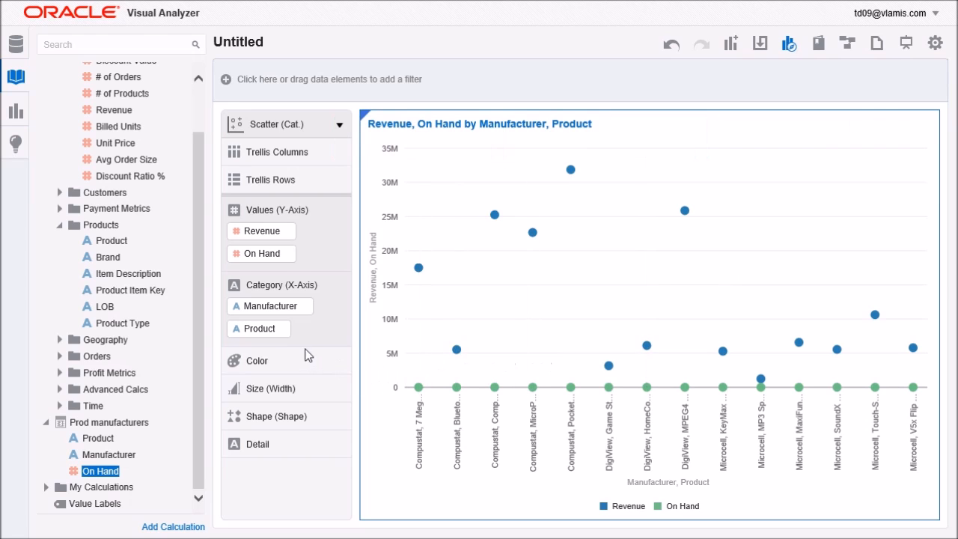
pyautogui.click(290, 254)
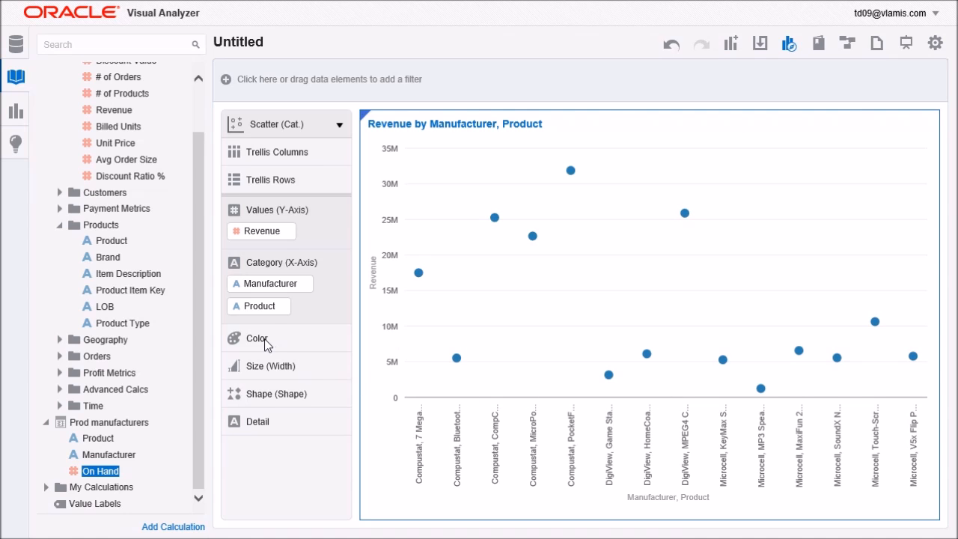
# Move Manufacturer from the scatter chart's category axis to Color and inspect the V5x Flip Phone point
pyautogui.moveTo(268, 286); pyautogui.dragTo(272, 339)
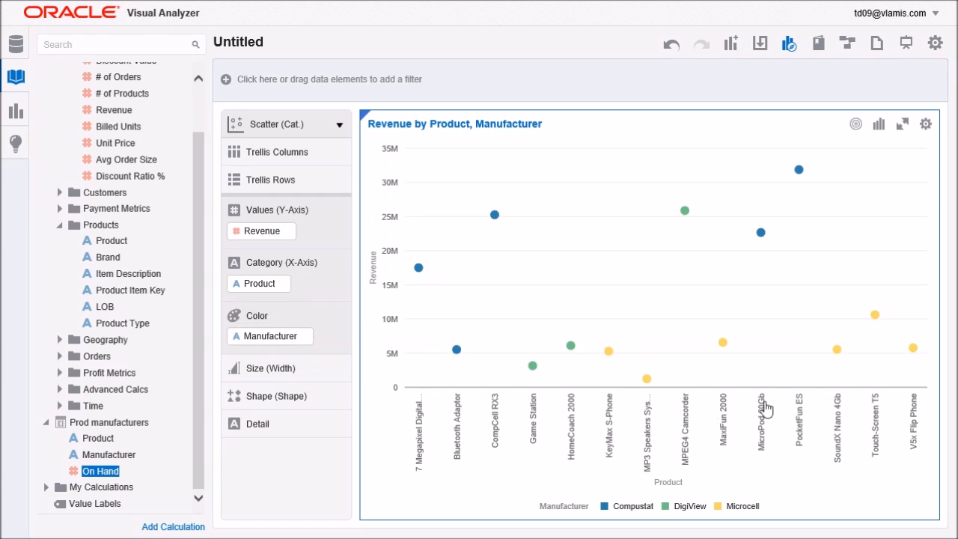
pyautogui.moveTo(915, 352)
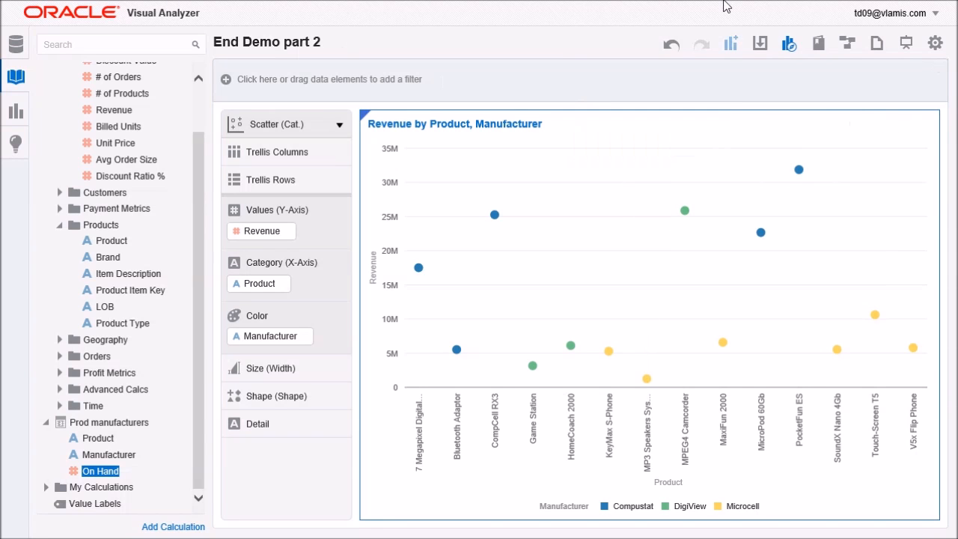
pyautogui.moveTo(697, 6)
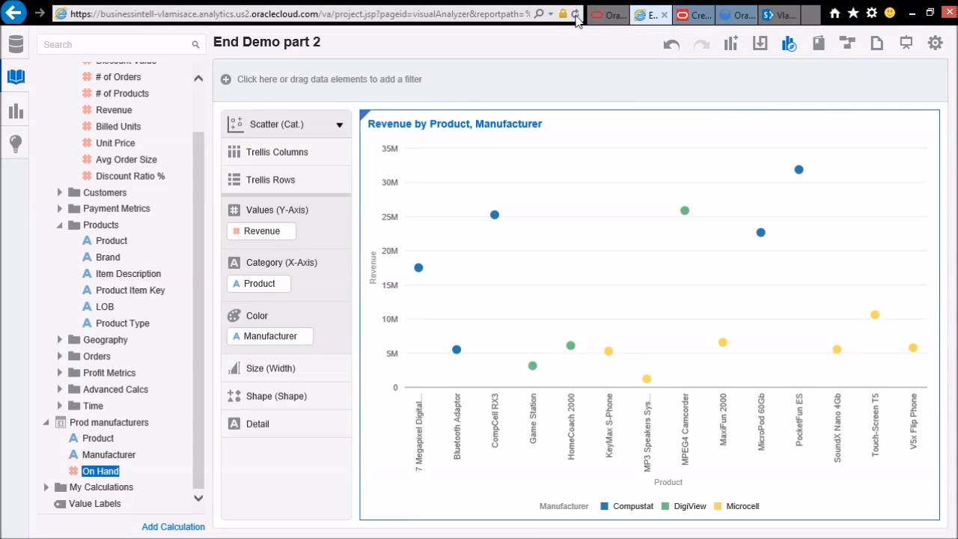
# Switch to Business Intelligence Cloud Service, open Sample Dashboard, and filter its Sales Summary page to Year 2012
pyautogui.click(598, 16)
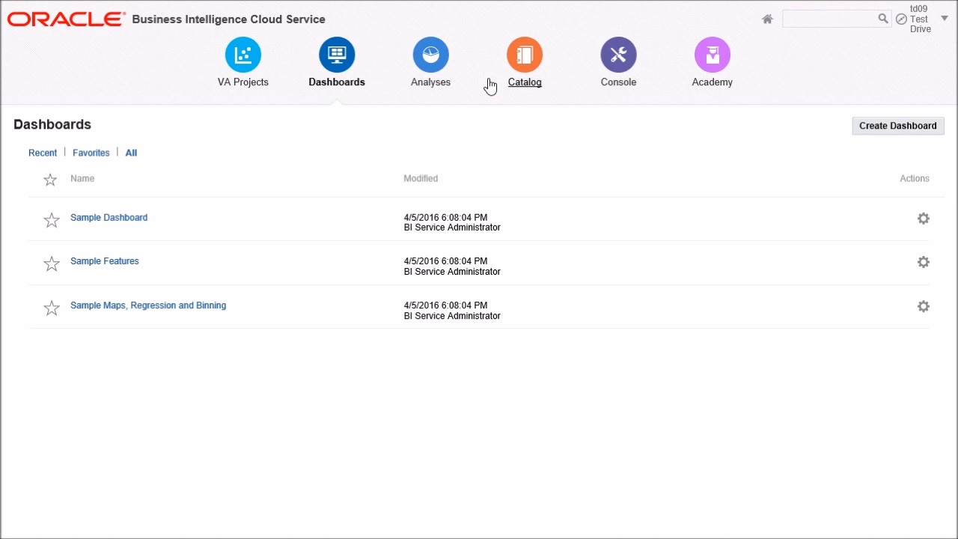
pyautogui.click(112, 220)
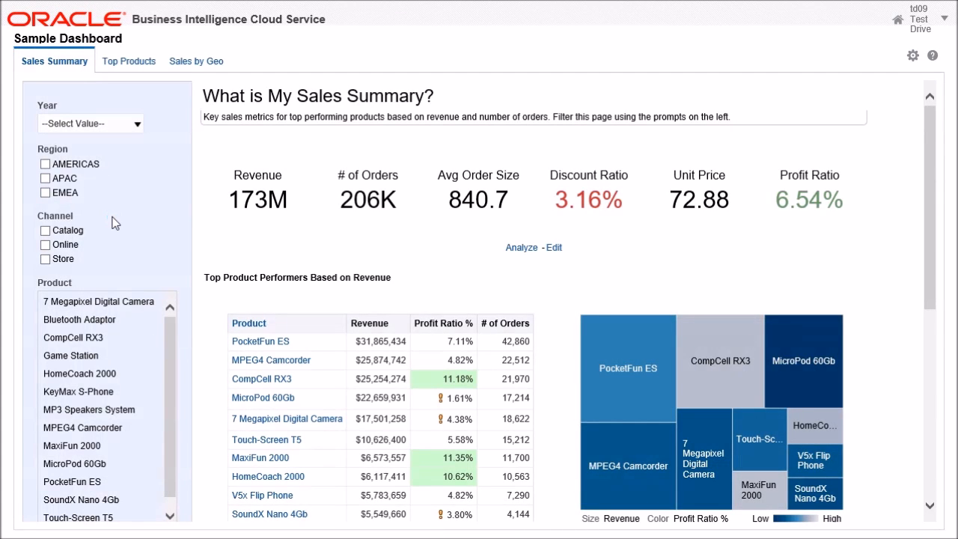
pyautogui.click(138, 129)
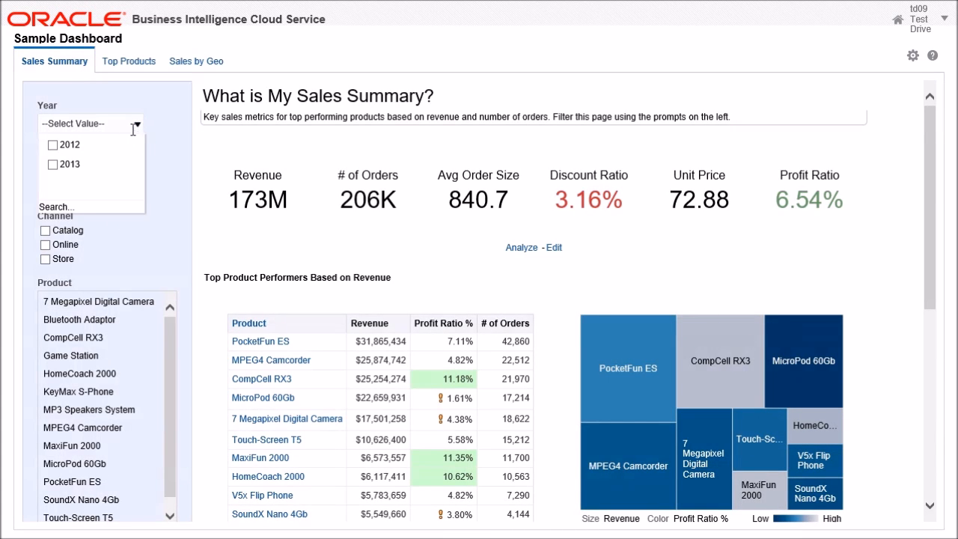
pyautogui.click(53, 146)
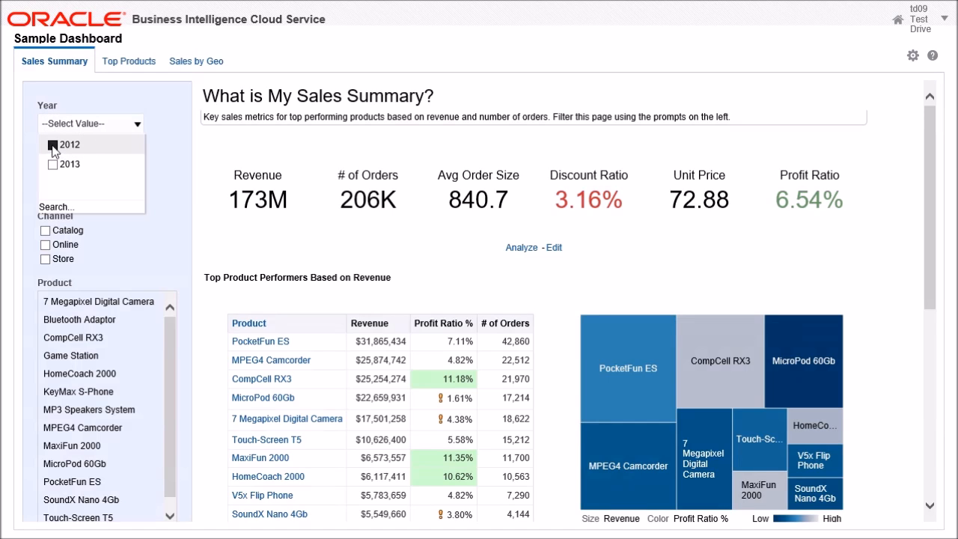
pyautogui.click(149, 182)
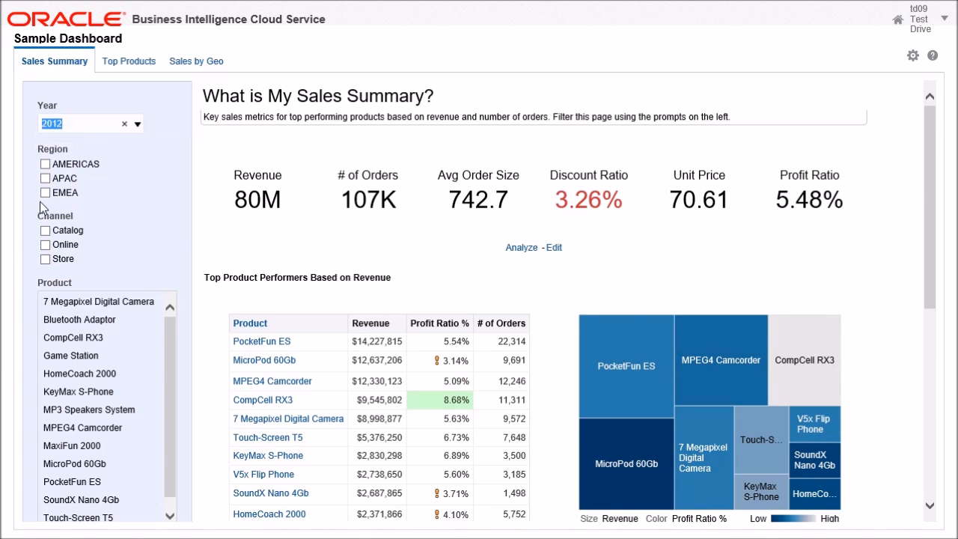
# Examine the filtered Sales Summary page, including the channel breakdown, orders over time and page filters
pyautogui.scroll(-1, 170, 351)
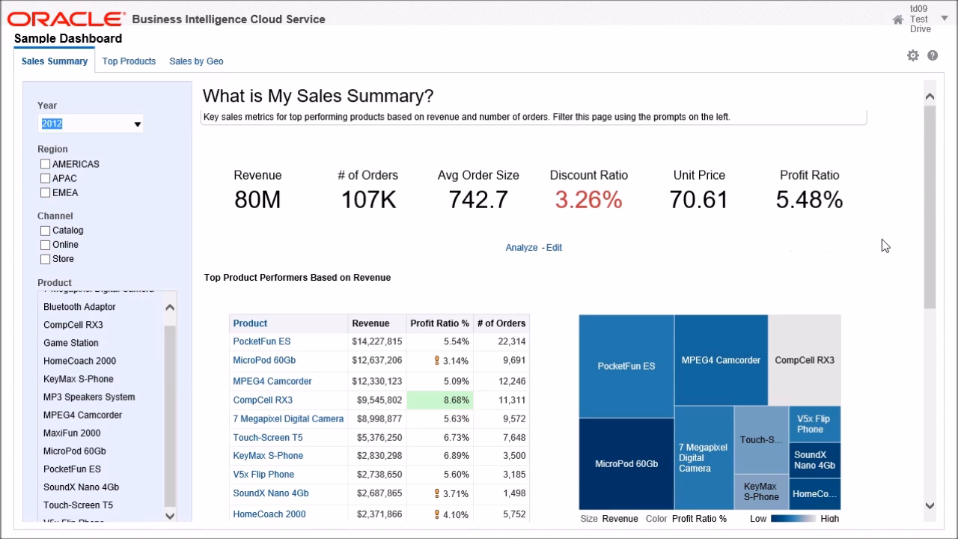
pyautogui.scroll(-3, 929, 203)
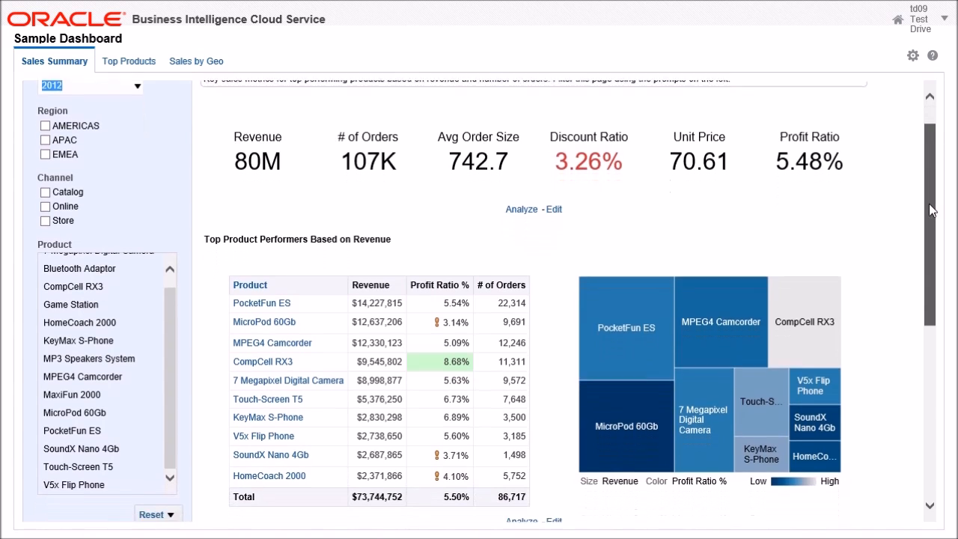
pyautogui.moveTo(924, 239); pyautogui.dragTo(947, 399)
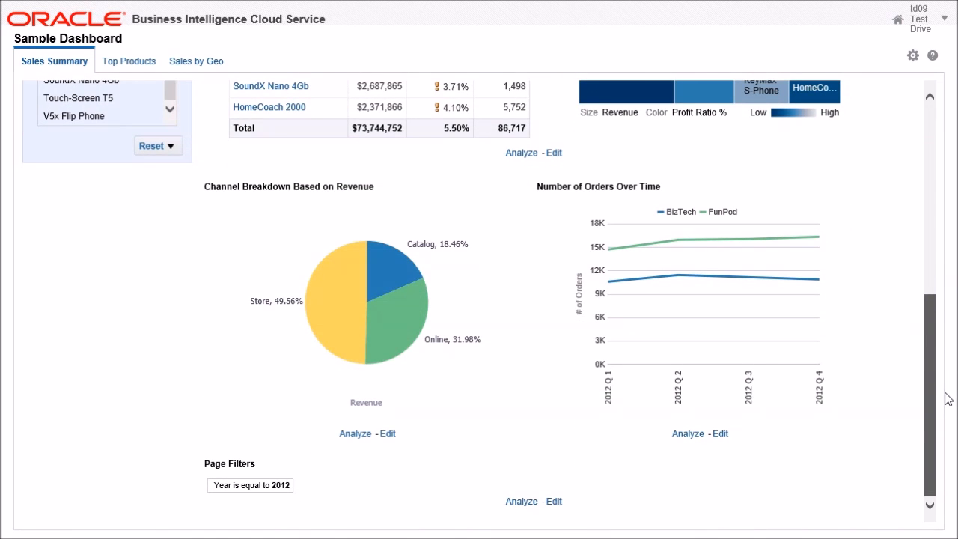
pyautogui.moveTo(945, 397); pyautogui.dragTo(946, 177)
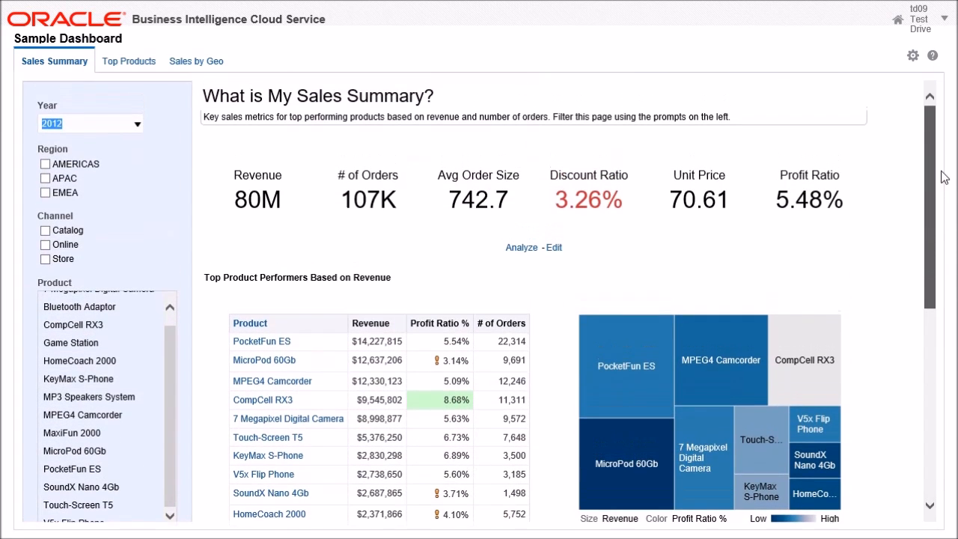
# Go to the dashboard's Top Products page and open its Geographic Breakdown and Top Product Performers report for analysis
pyautogui.click(127, 63)
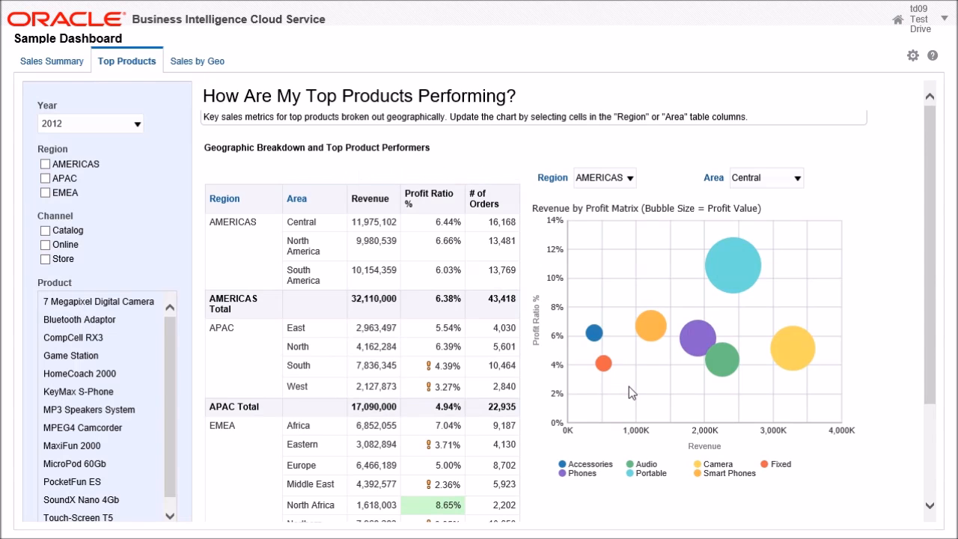
pyautogui.scroll(-2, 629, 386)
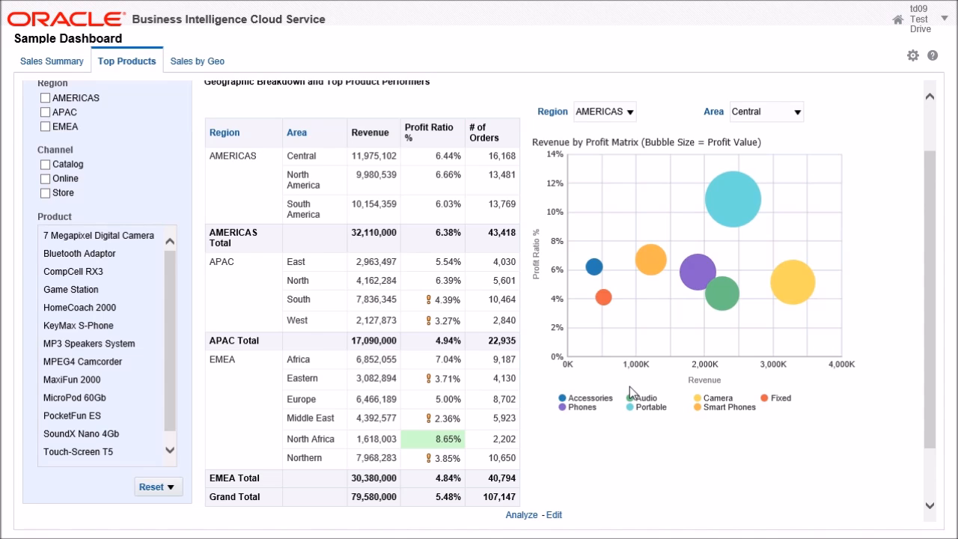
pyautogui.click(522, 514)
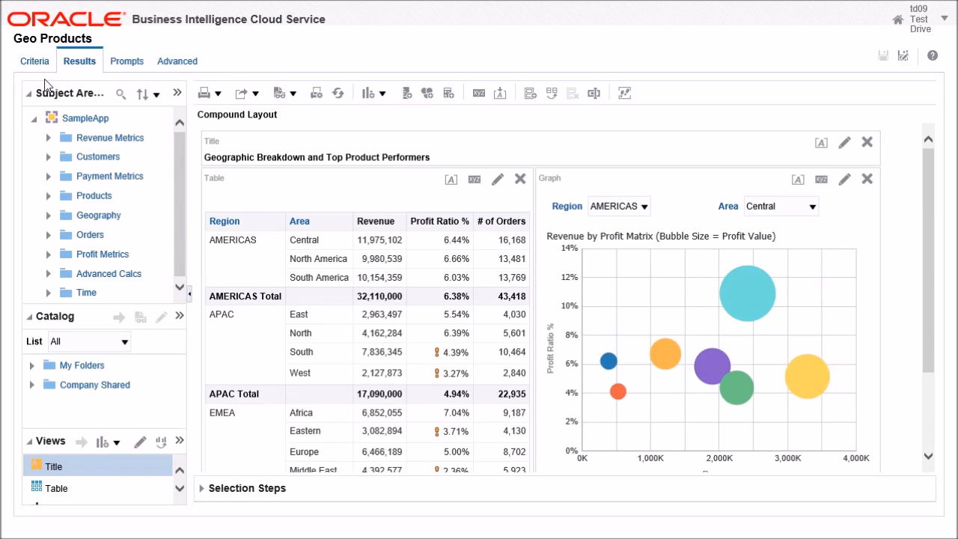
# Review the Geo Products analysis criteria, and open the table view in the compound layout for editing
pyautogui.click(29, 63)
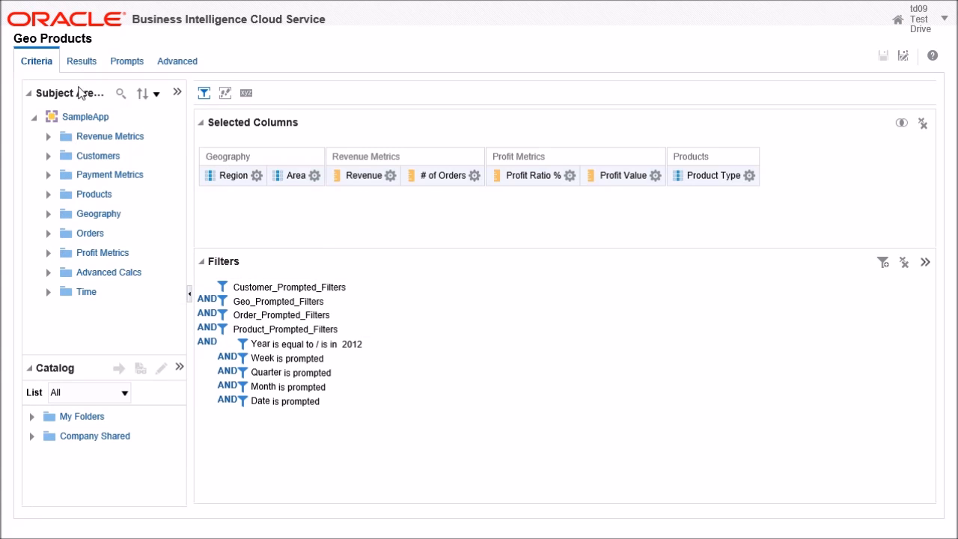
pyautogui.click(82, 63)
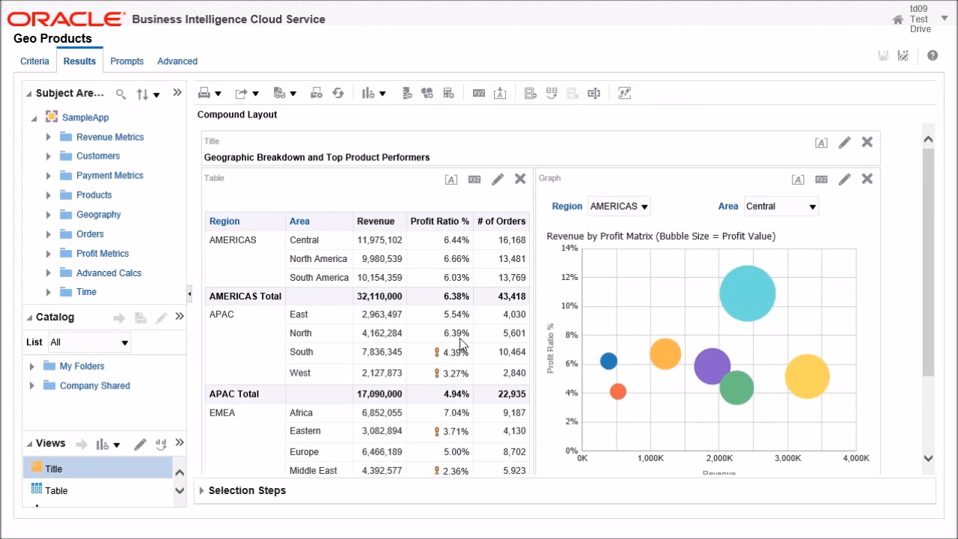
pyautogui.click(499, 182)
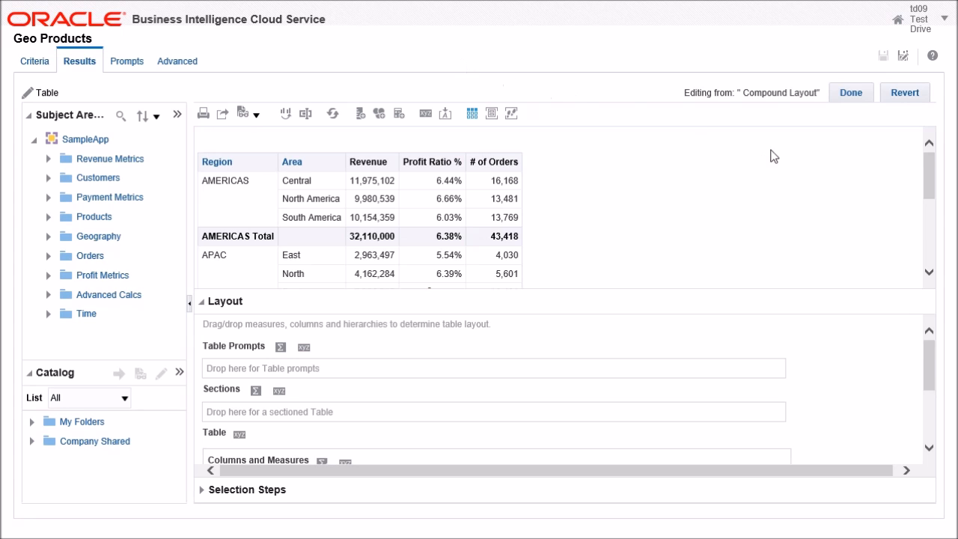
pyautogui.moveTo(431, 151)
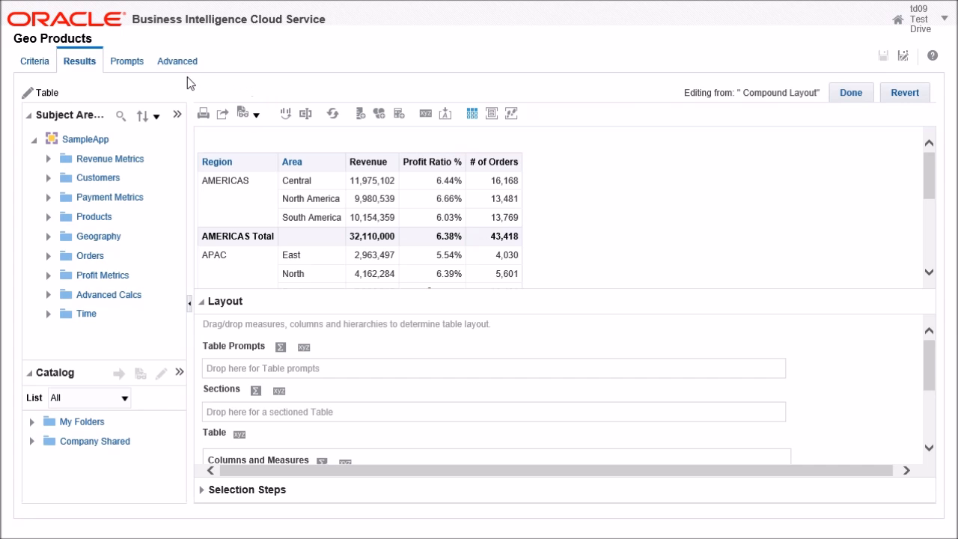